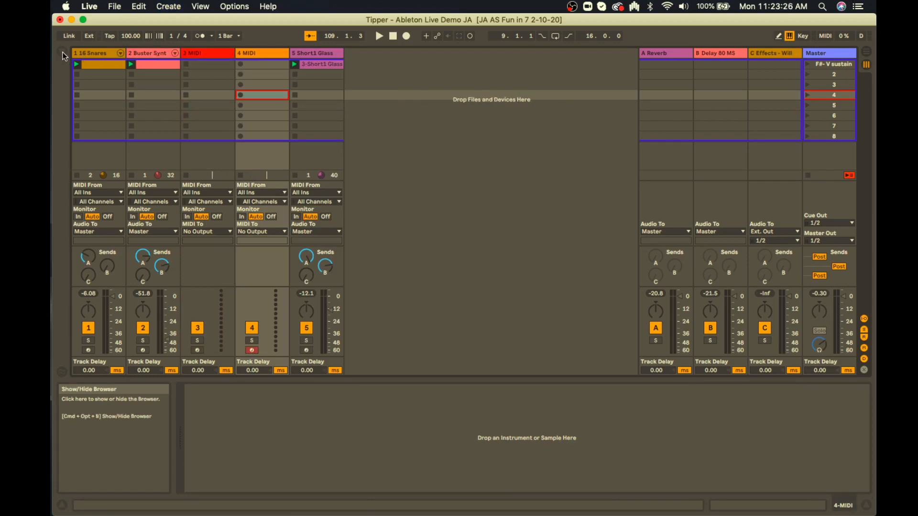
- From the Synth collection, load Driving Choir Male onto MIDI track 3 and Glowing Choir Female onto MIDI track 4
{"action": "left_click", "coordinate": [62, 53]}
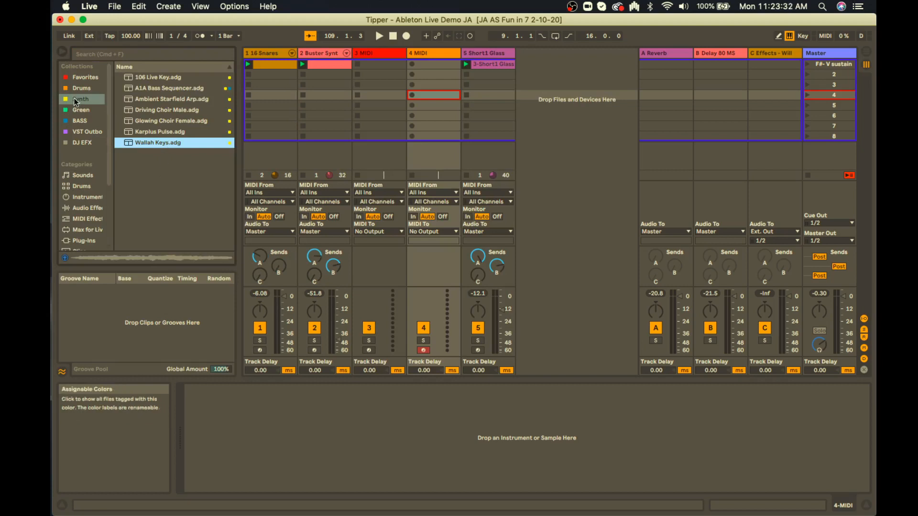
{"action": "right_click", "coordinate": [168, 145]}
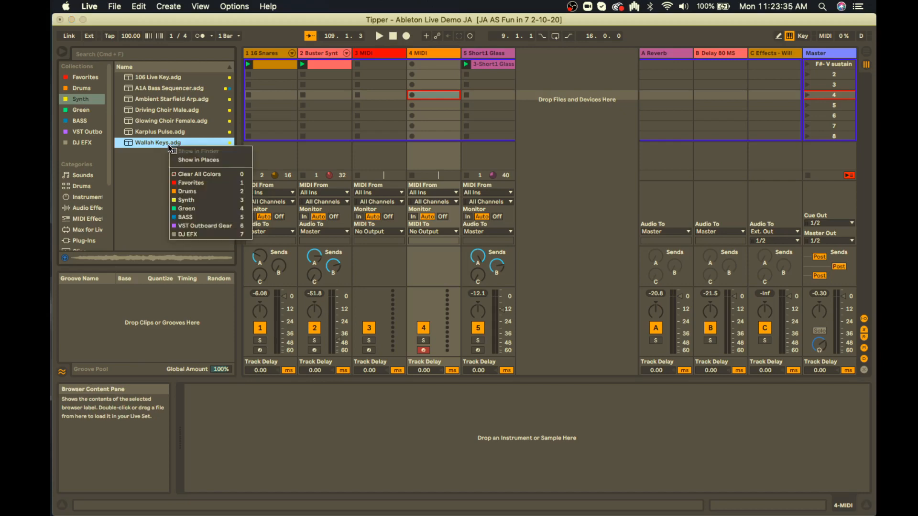
{"action": "left_click", "coordinate": [196, 199]}
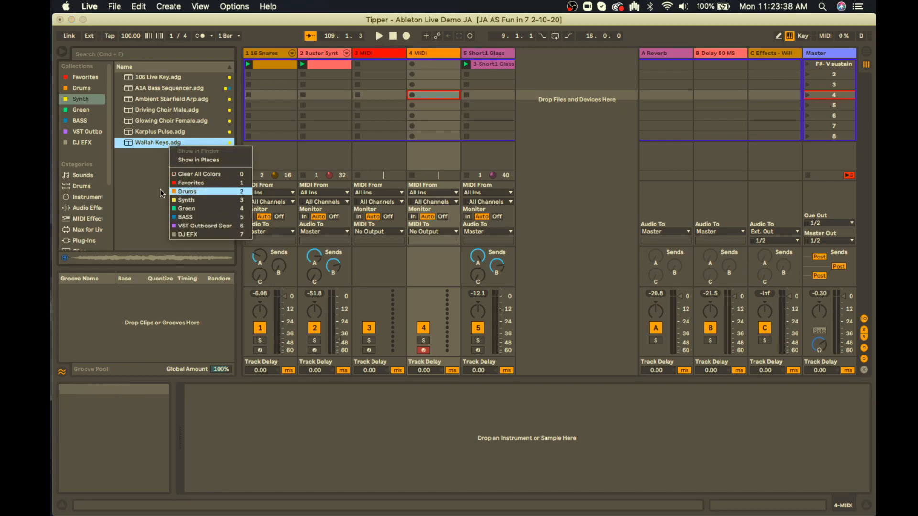
{"action": "left_click", "coordinate": [167, 111]}
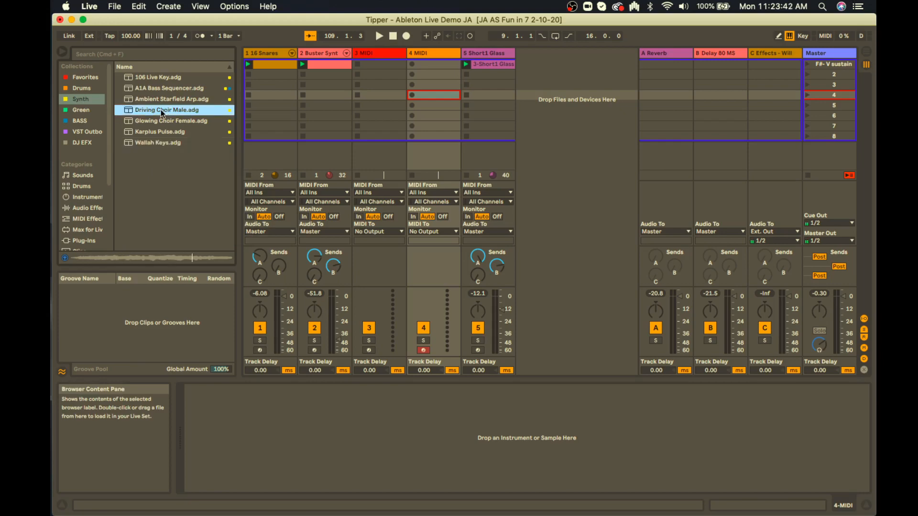
{"action": "left_click_drag", "start_coordinate": [161, 111], "coordinate": [385, 82]}
{"action": "left_click", "coordinate": [165, 121]}
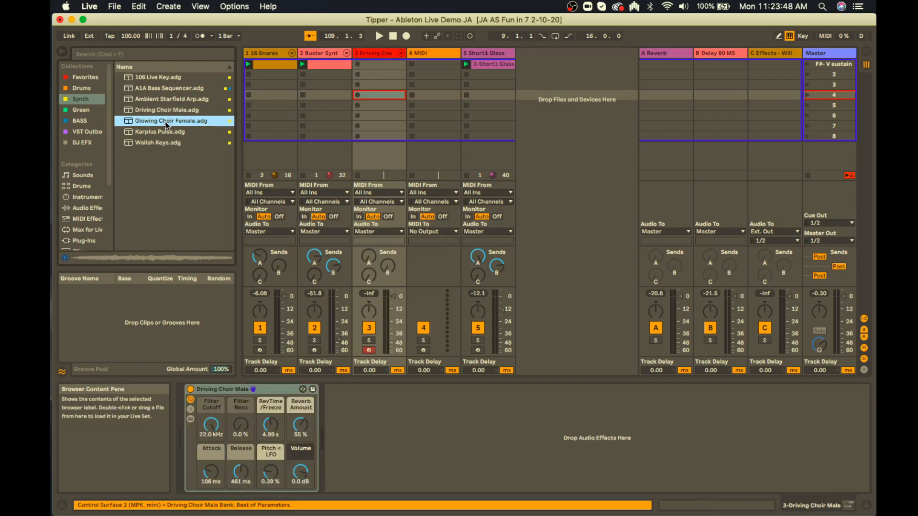
{"action": "left_click_drag", "start_coordinate": [165, 122], "coordinate": [434, 76]}
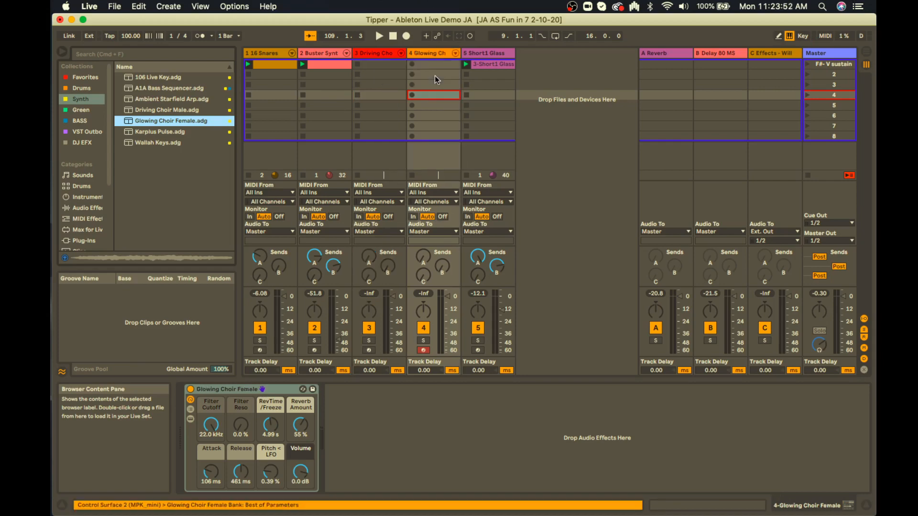
- Arm both the Driving Choir Male and Glowing Choir Female tracks for recording at the same time
{"action": "left_click", "coordinate": [423, 350]}
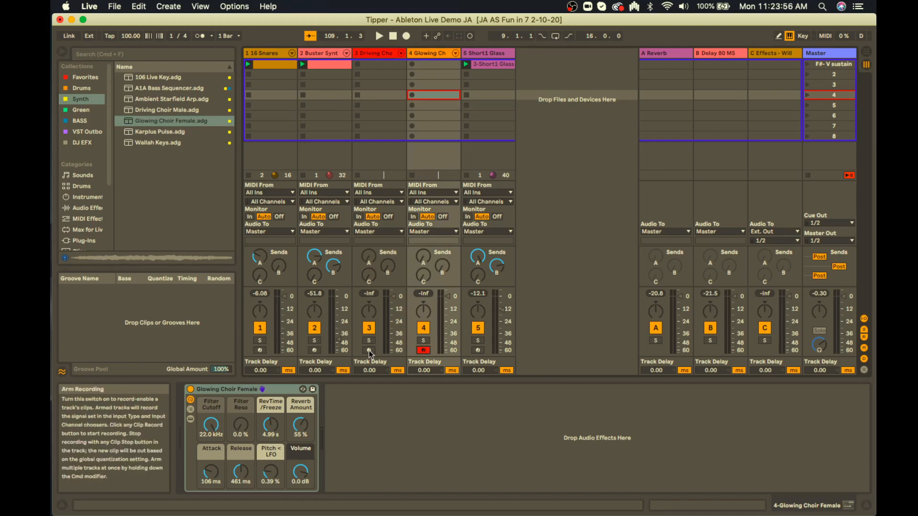
{"action": "left_click", "coordinate": [368, 350]}
{"action": "left_click", "coordinate": [425, 351]}
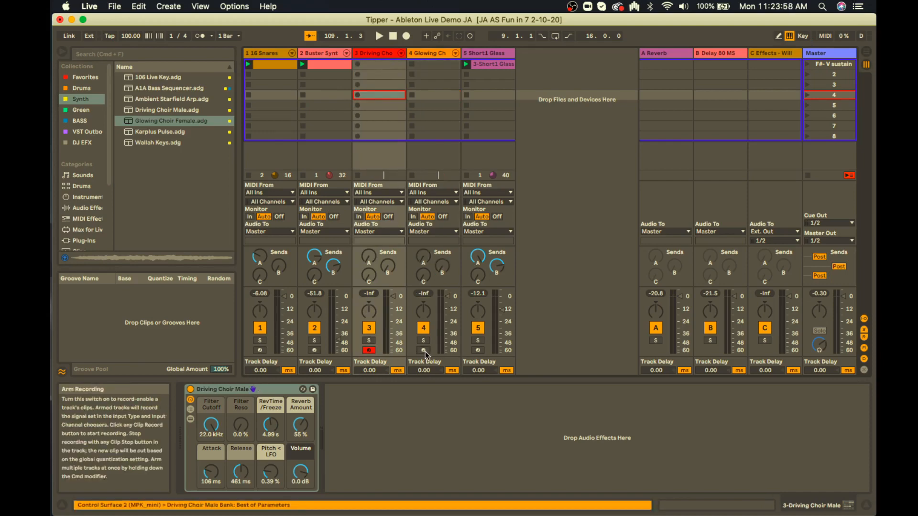
{"action": "left_click", "coordinate": [371, 351], "text": "super"}
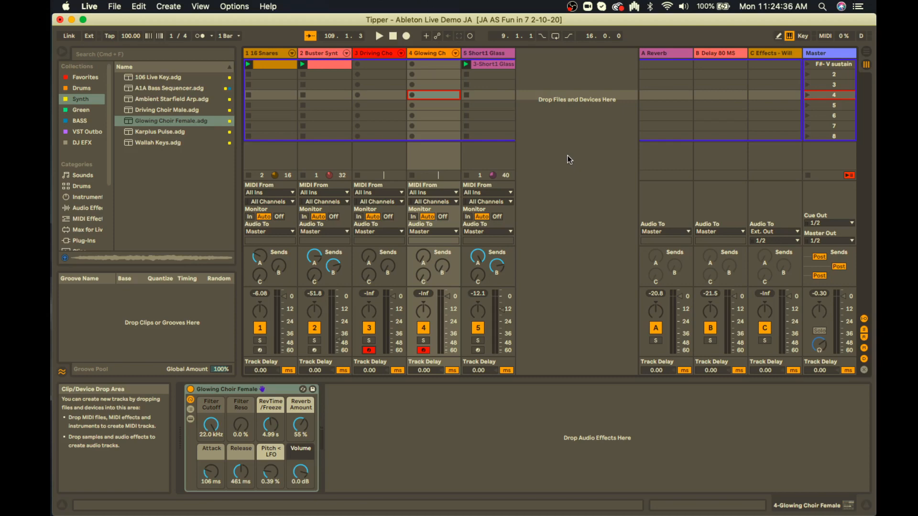
- Compare the F#- V sustain scene with scene 2, leaving the F#- V sustain scene selected
{"action": "left_click", "coordinate": [836, 64]}
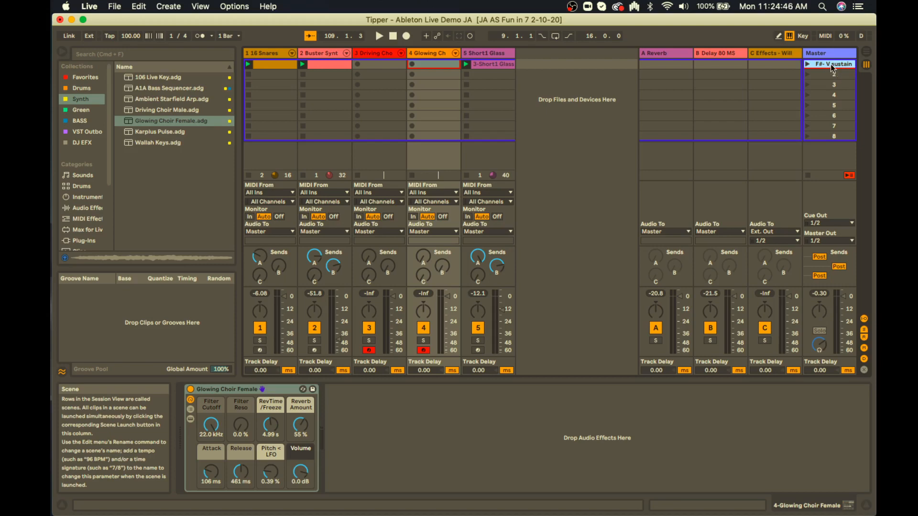
{"action": "left_click", "coordinate": [831, 75]}
{"action": "left_click", "coordinate": [832, 65]}
{"action": "left_click", "coordinate": [834, 74]}
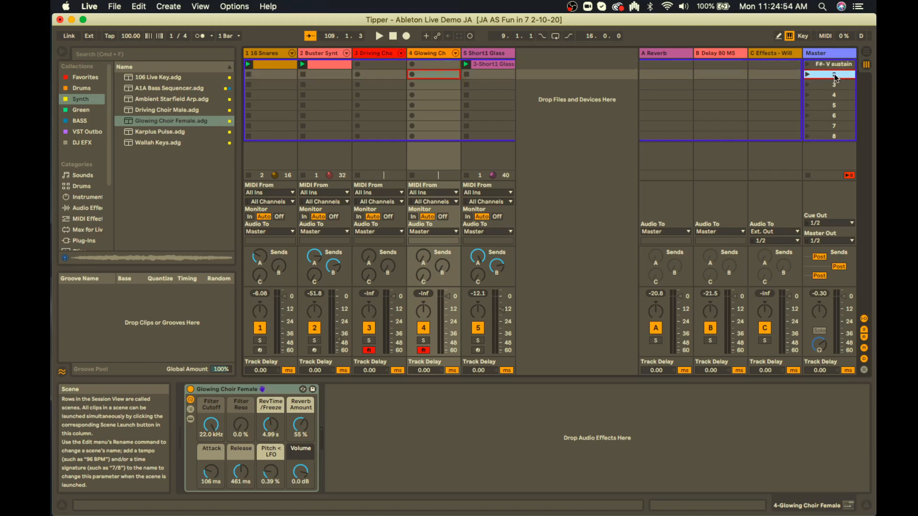
{"action": "left_click", "coordinate": [834, 65]}
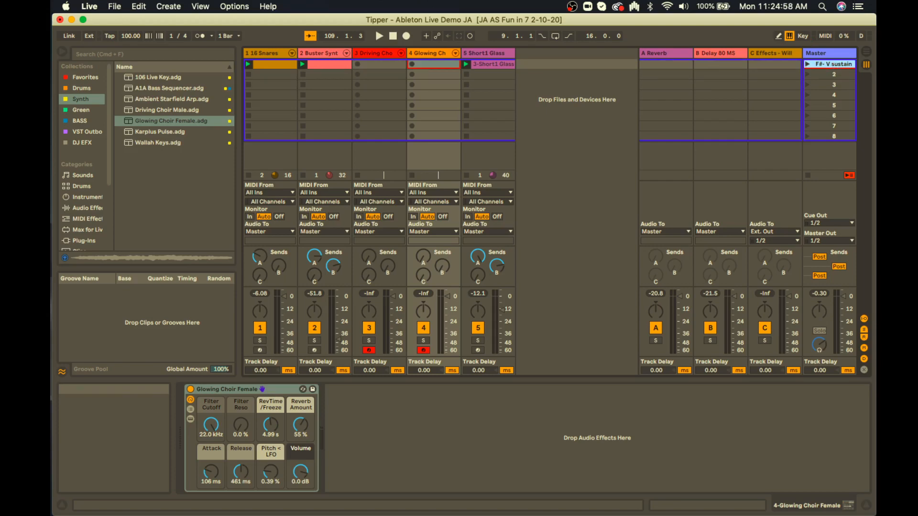
- Switch to Spotify, play a short part of Tipper's "No Dice", pause it and return to Ableton Live
{"action": "left_click_drag", "start_coordinate": [50, 0], "coordinate": [212, 86]}
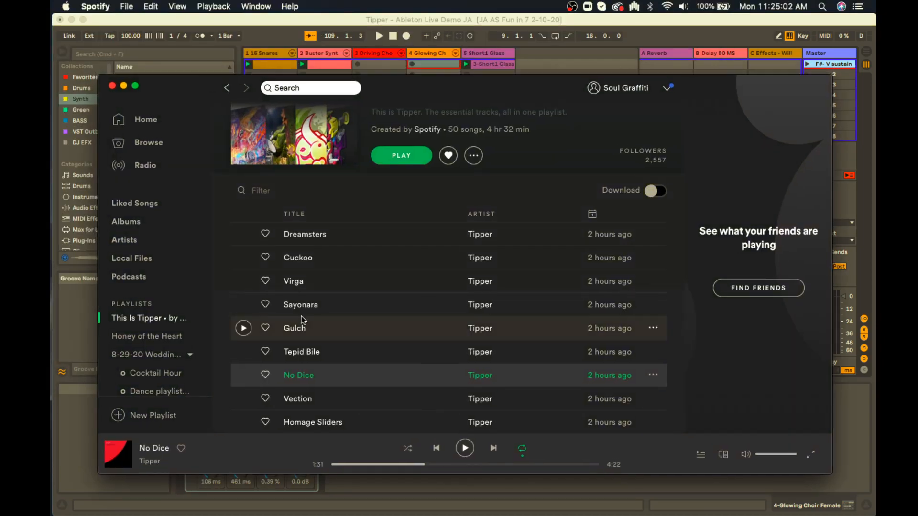
{"action": "left_click", "coordinate": [243, 375]}
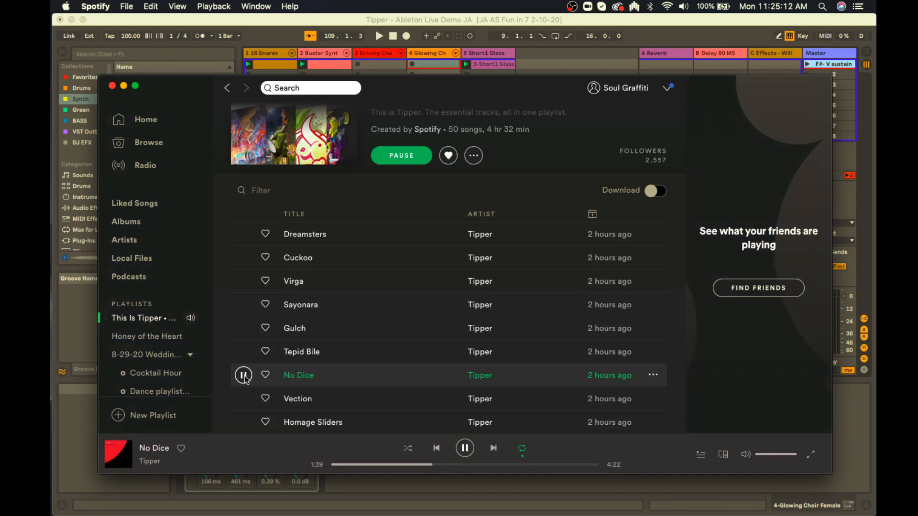
{"action": "left_click", "coordinate": [244, 375]}
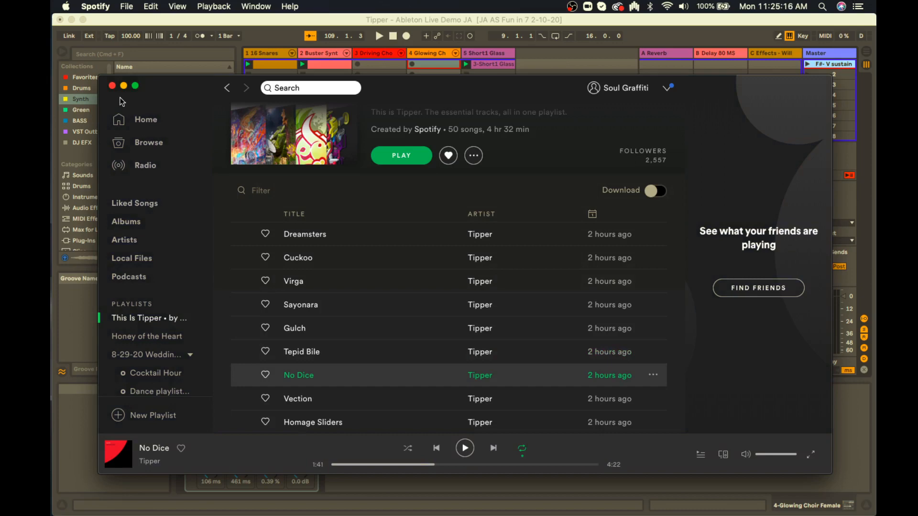
{"action": "left_click", "coordinate": [534, 21]}
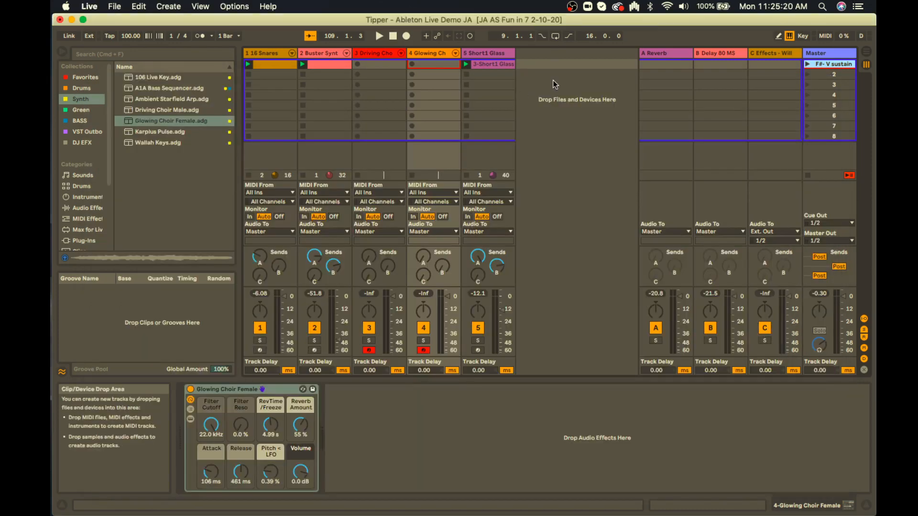
- Start playback with the Buster Synth track soloed, lower its volume to about -41 dB and unsolo it
{"action": "left_click", "coordinate": [325, 53]}
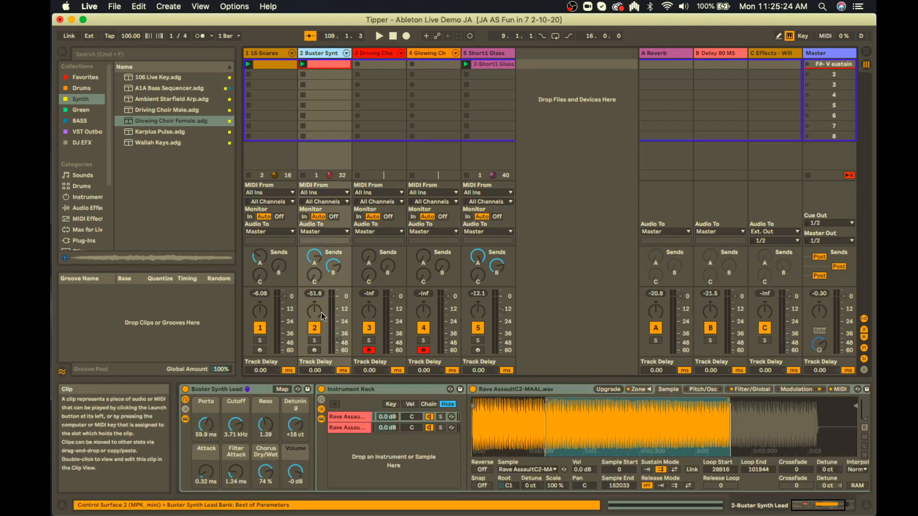
{"action": "left_click", "coordinate": [314, 341]}
{"action": "key", "text": "space"}
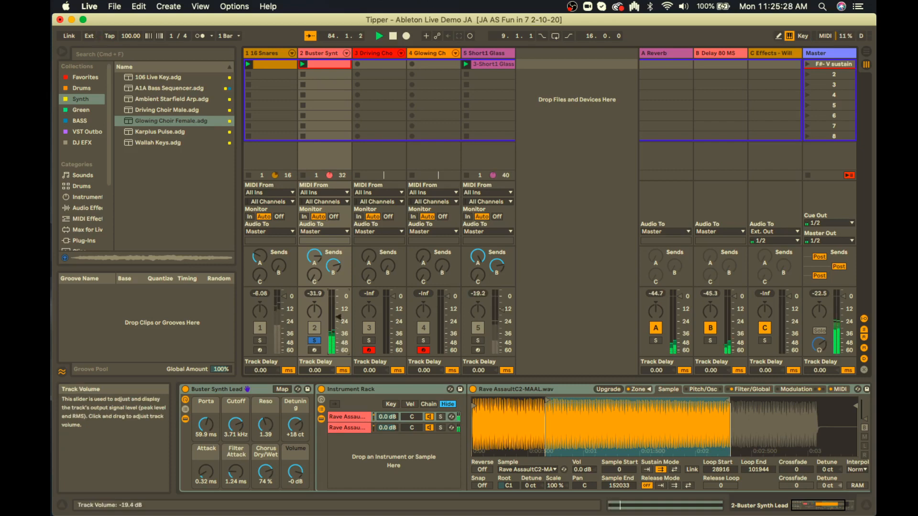
{"action": "left_click_drag", "start_coordinate": [338, 319], "coordinate": [338, 330]}
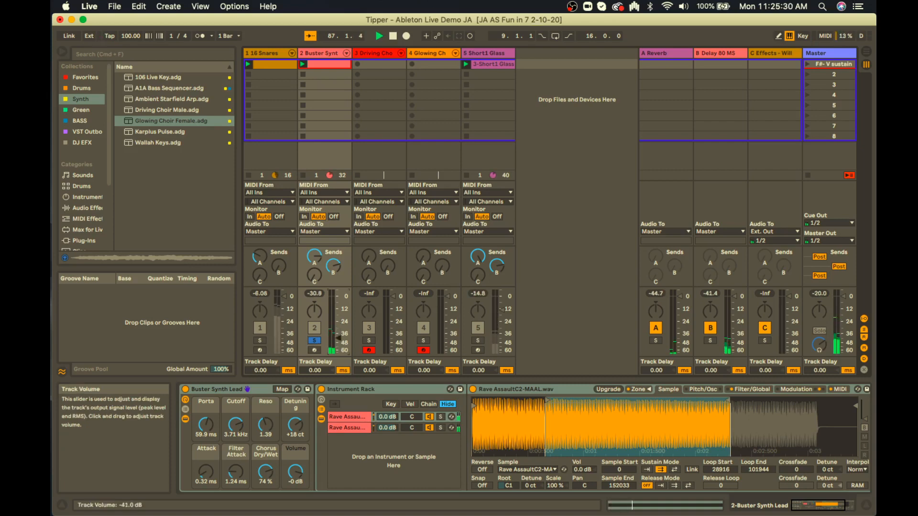
{"action": "left_click", "coordinate": [314, 340]}
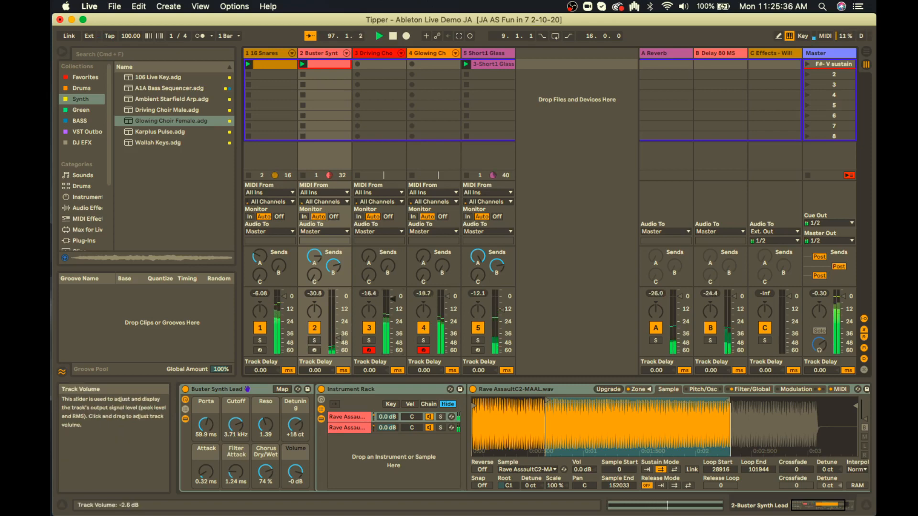
- Lower the volumes of both choir tracks, and record a looping clip into each in the F#- V sustain scene
{"action": "left_click_drag", "start_coordinate": [392, 296], "coordinate": [393, 308]}
{"action": "left_click_drag", "start_coordinate": [447, 296], "coordinate": [447, 309]}
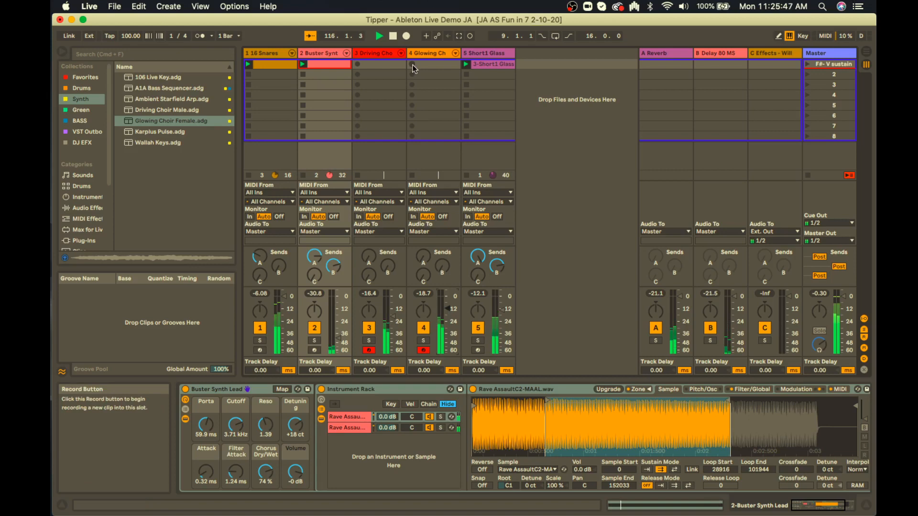
{"action": "left_click", "coordinate": [808, 64]}
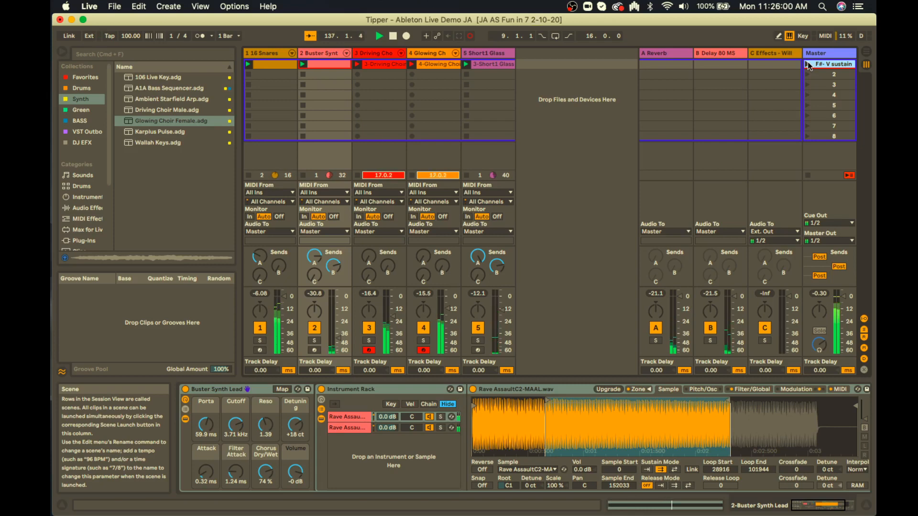
{"action": "left_click", "coordinate": [807, 64]}
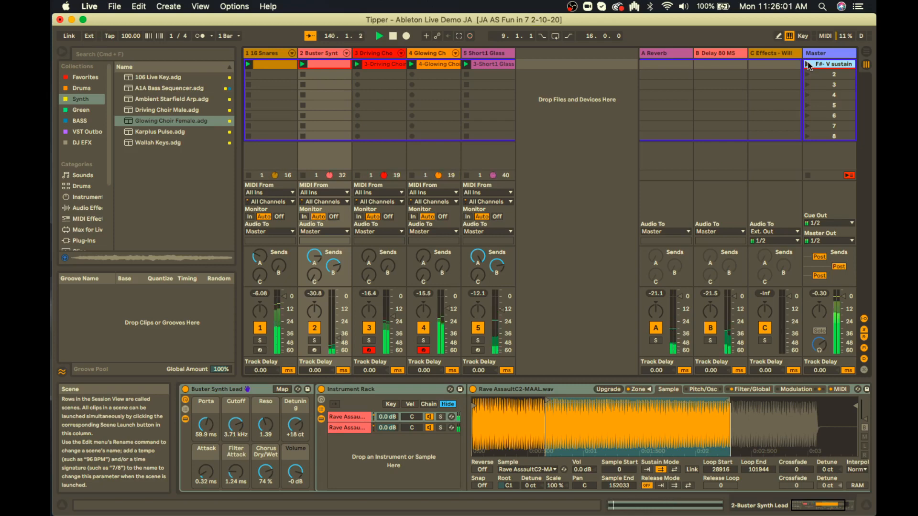
- In the Driving Choir clip, move the C#3 note's start to 1.1.1 and lengthen it to the clip's end at 20.1.1
{"action": "left_click", "coordinate": [441, 67]}
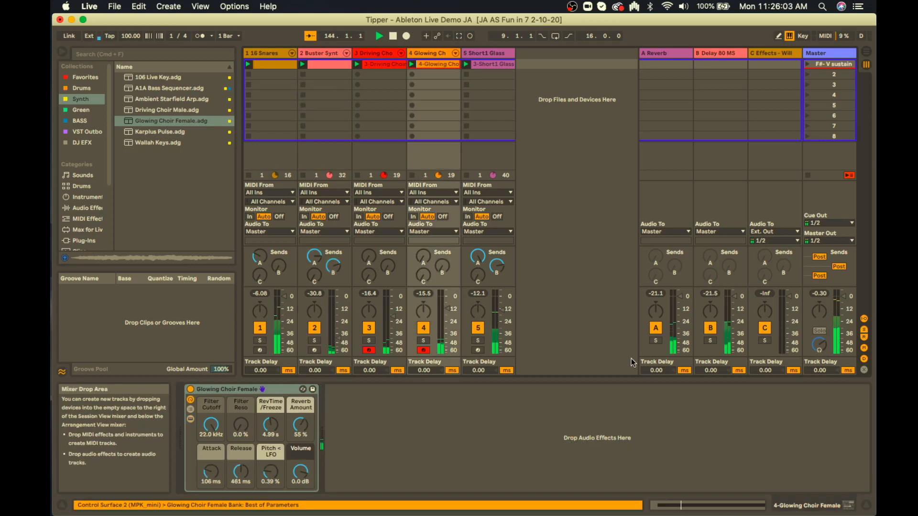
{"action": "key", "text": "shift+Tab"}
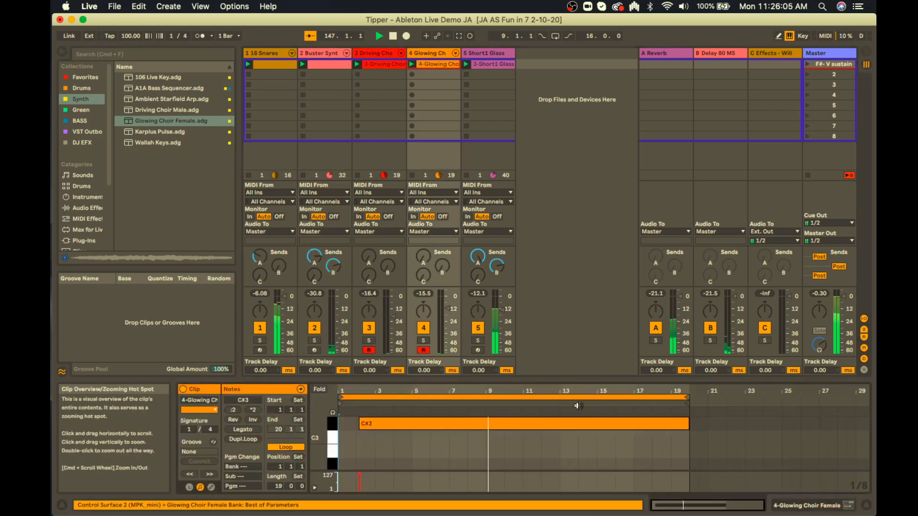
{"action": "left_click", "coordinate": [384, 65]}
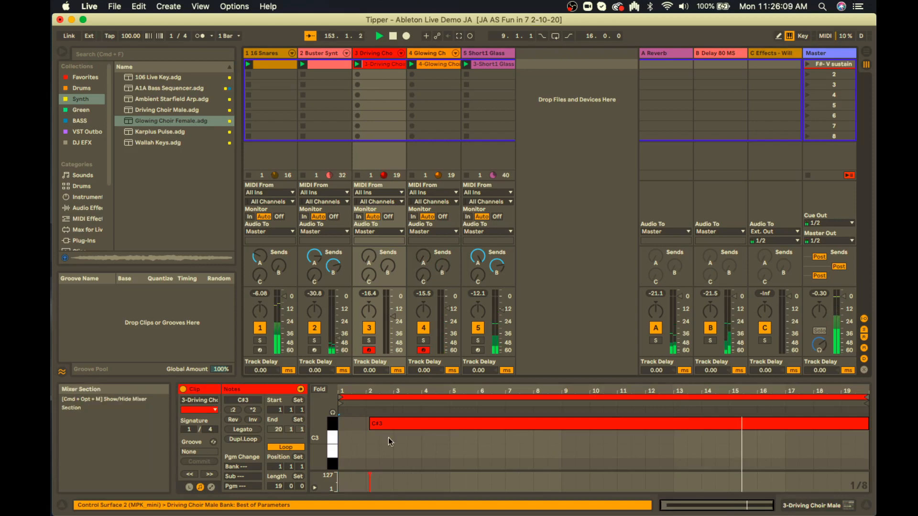
{"action": "left_click", "coordinate": [393, 425]}
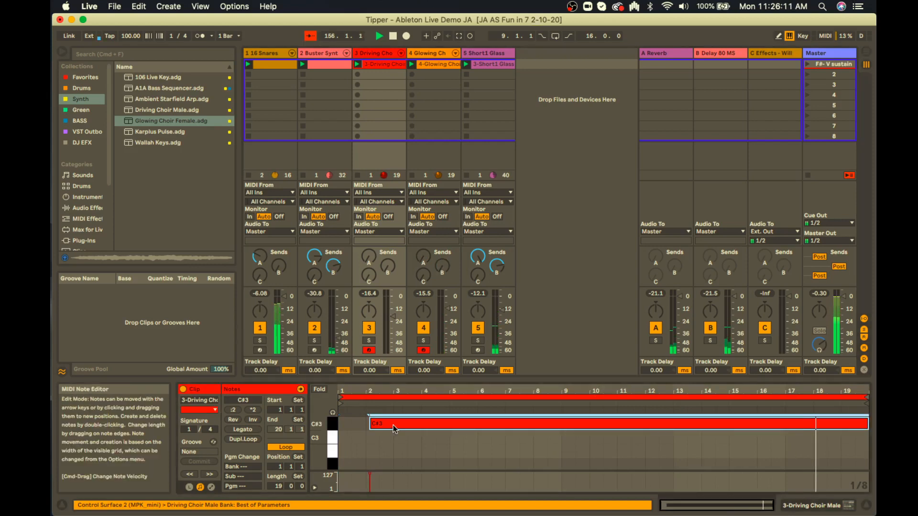
{"action": "left_click_drag", "start_coordinate": [393, 425], "coordinate": [364, 429]}
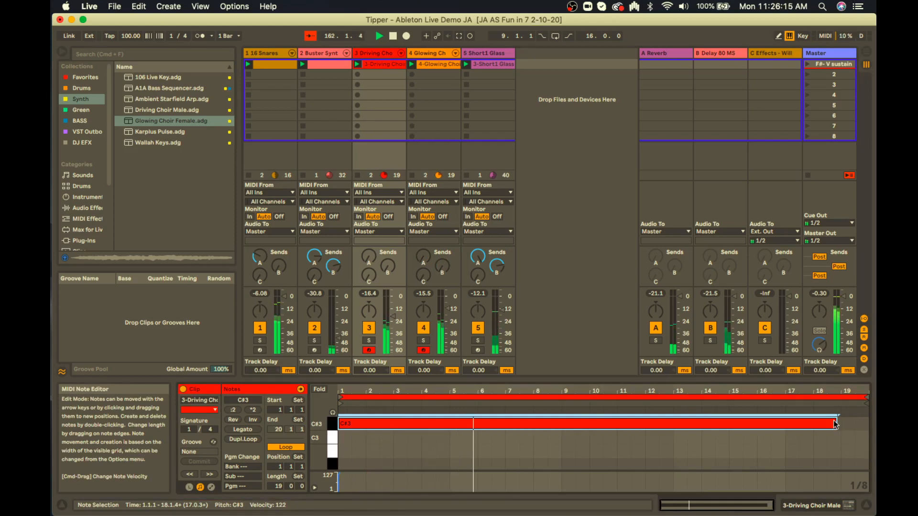
{"action": "left_click_drag", "start_coordinate": [834, 424], "coordinate": [866, 420]}
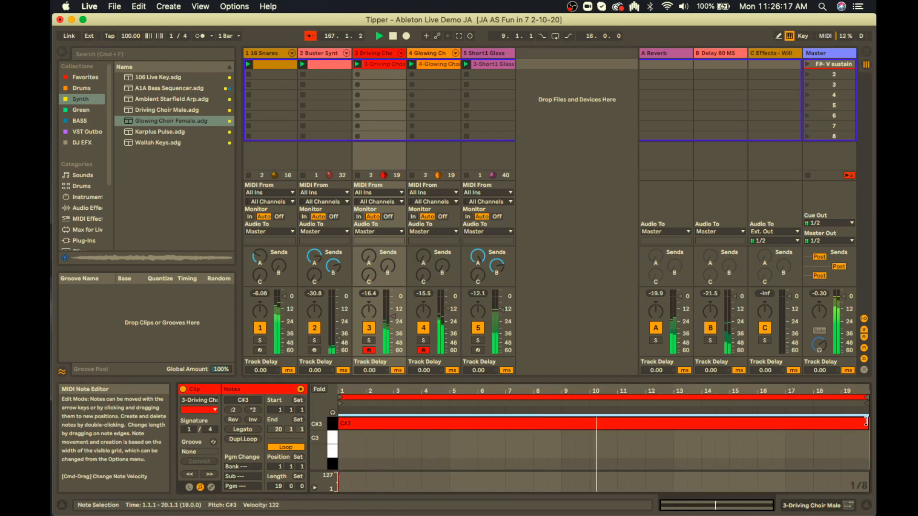
- Replace the Glowing Choir track's clip with a copy of the edited Driving Choir clip and relaunch the F#- V sustain scene
{"action": "left_click", "coordinate": [431, 62]}
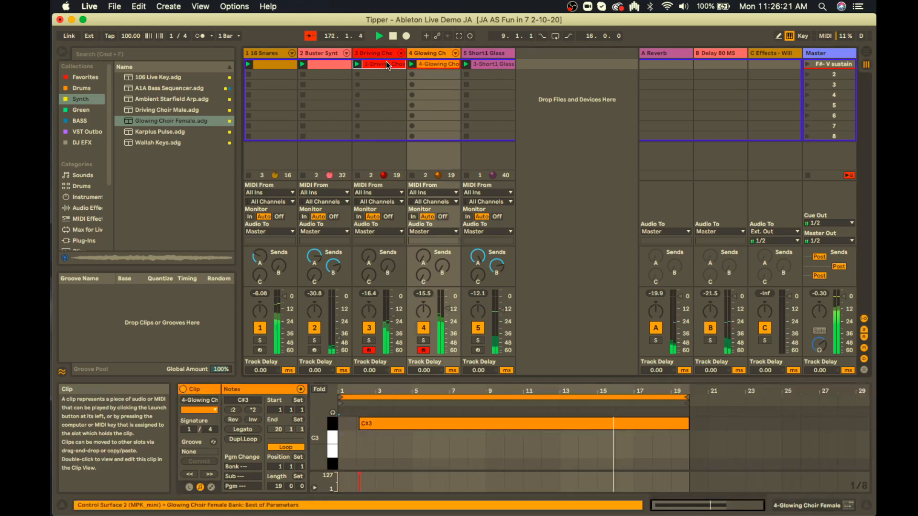
{"action": "left_click", "coordinate": [388, 66]}
{"action": "left_click_drag", "start_coordinate": [411, 66], "coordinate": [437, 65]}
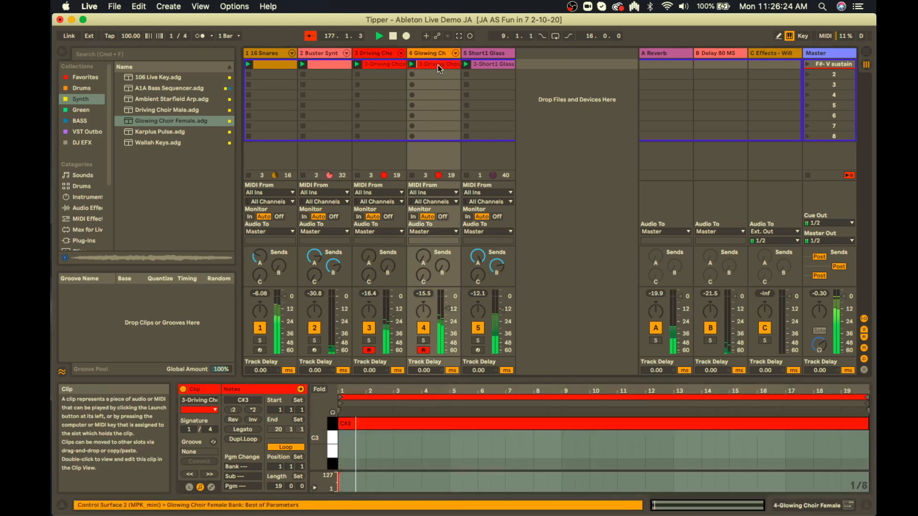
{"action": "left_click", "coordinate": [808, 66]}
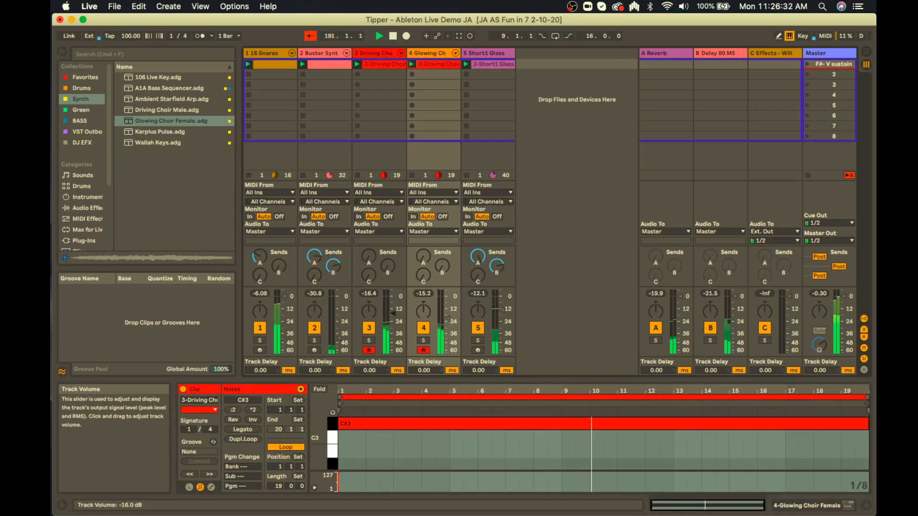
- Reduce the Driving Choir and Glowing Choir track volumes further so both sit lower in the mix
{"action": "left_click_drag", "start_coordinate": [393, 314], "coordinate": [393, 326]}
{"action": "left_click", "coordinate": [447, 318]}
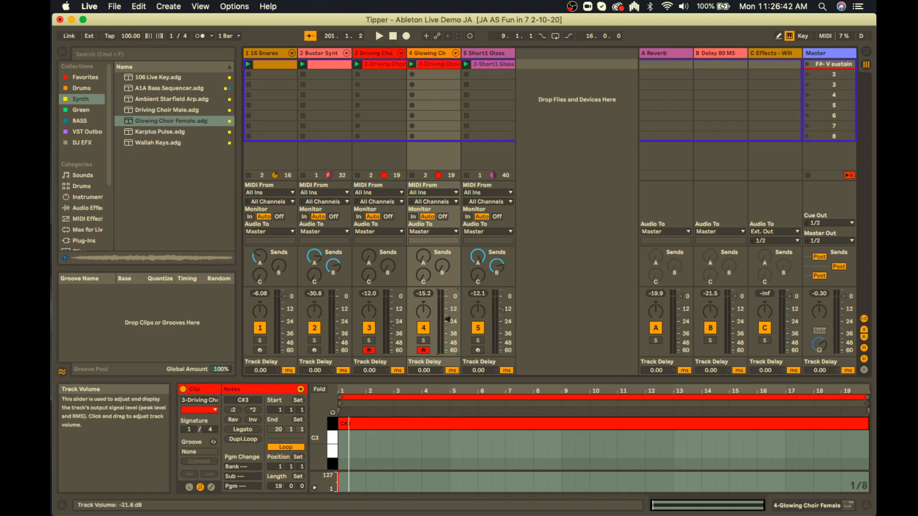
{"action": "left_click_drag", "start_coordinate": [447, 319], "coordinate": [447, 322]}
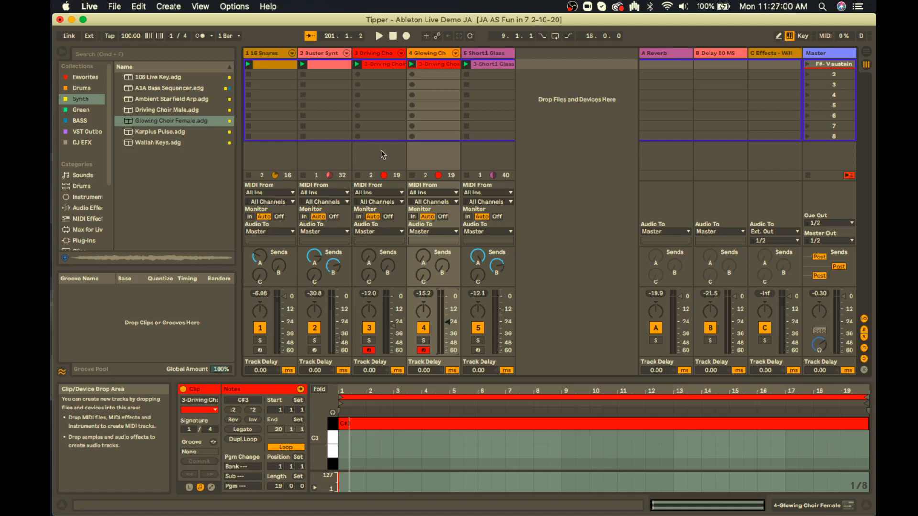
- Select all five clips in the F#- V sustain scene, from 16 Snares through Short1 Glass, and copy them
{"action": "left_click", "coordinate": [273, 65]}
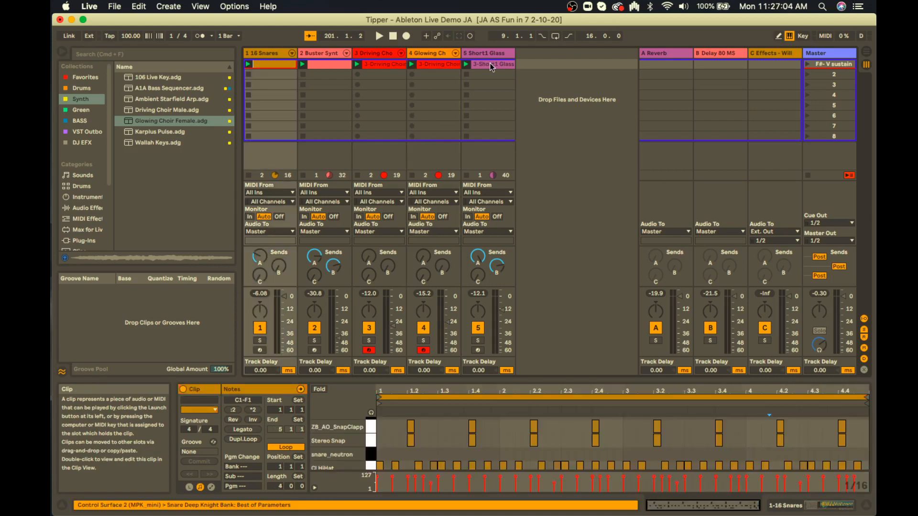
{"action": "left_click", "coordinate": [492, 66]}
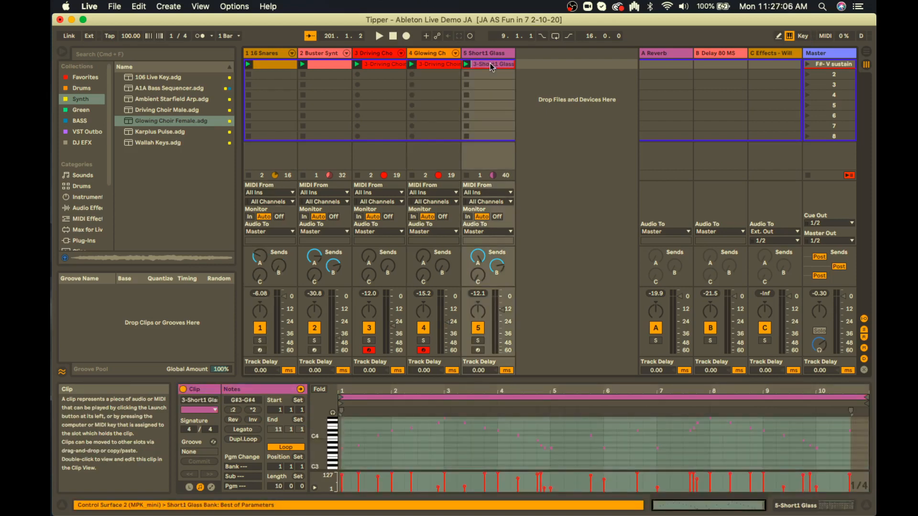
{"action": "left_click", "coordinate": [276, 65]}
{"action": "left_click", "coordinate": [492, 64], "text": "shift"}
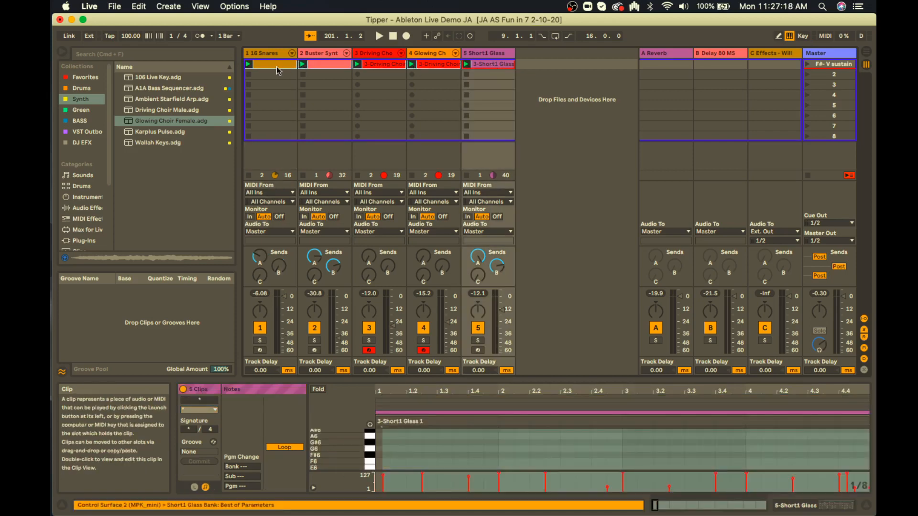
{"action": "left_click", "coordinate": [275, 94]}
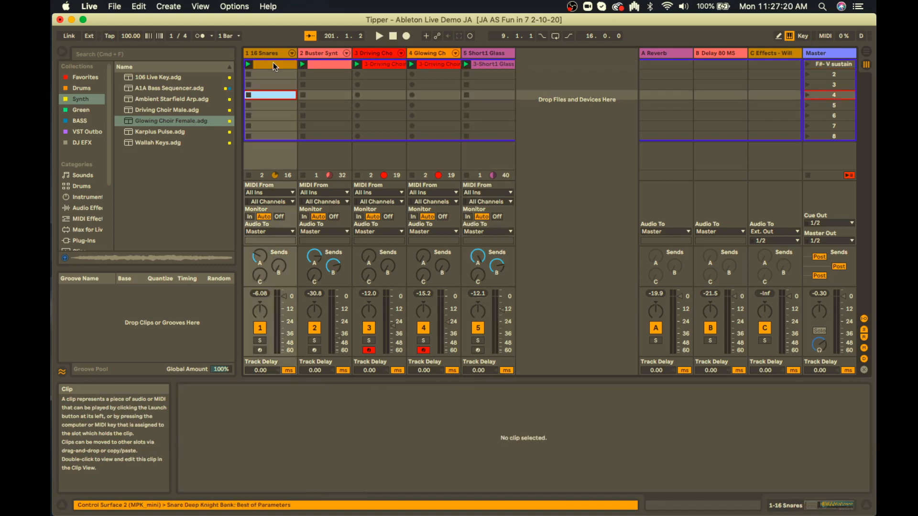
{"action": "left_click", "coordinate": [273, 63]}
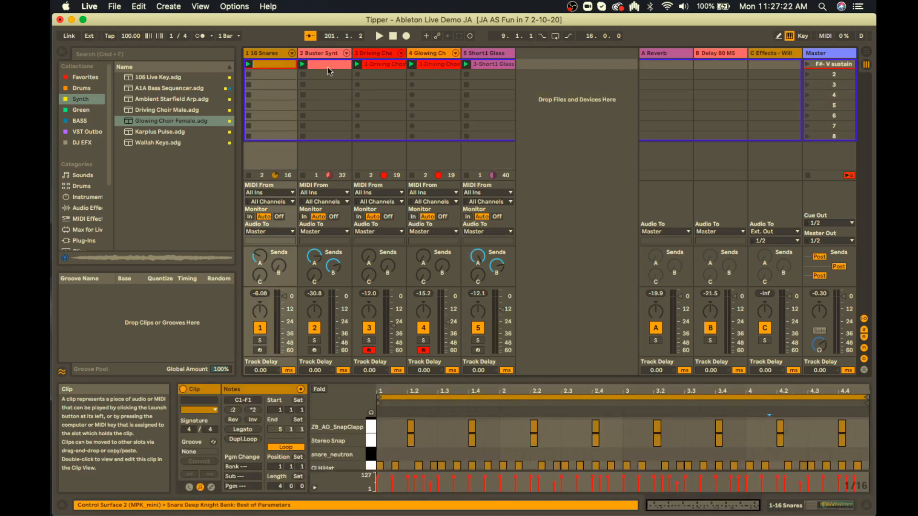
{"action": "left_click", "coordinate": [493, 66], "text": "shift"}
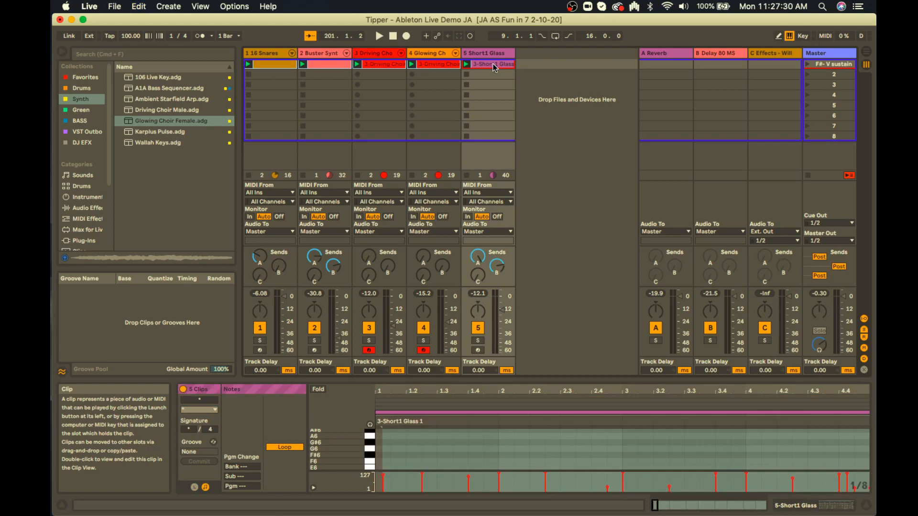
- Paste the five copied clips into the arrangement at bar 145 with the browser hidden, and return all tracks to arrangement playback
{"action": "key", "text": "Tab"}
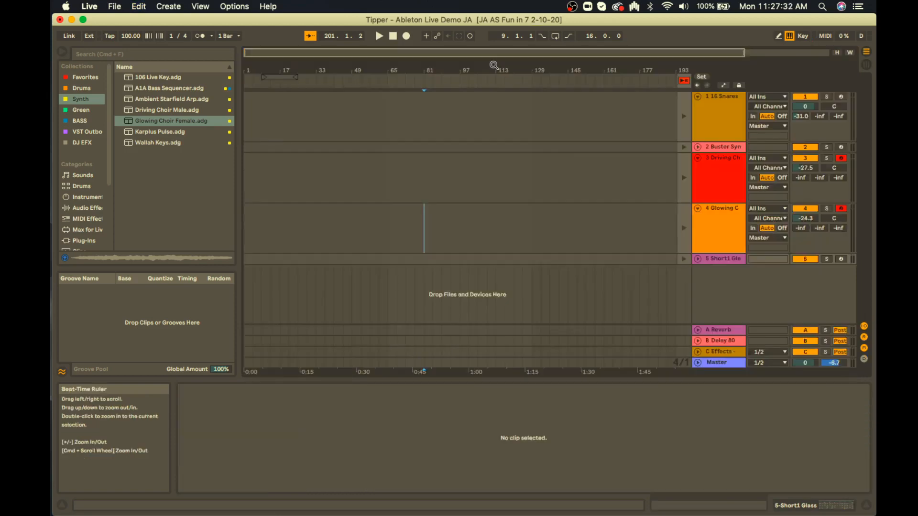
{"action": "left_click", "coordinate": [459, 126]}
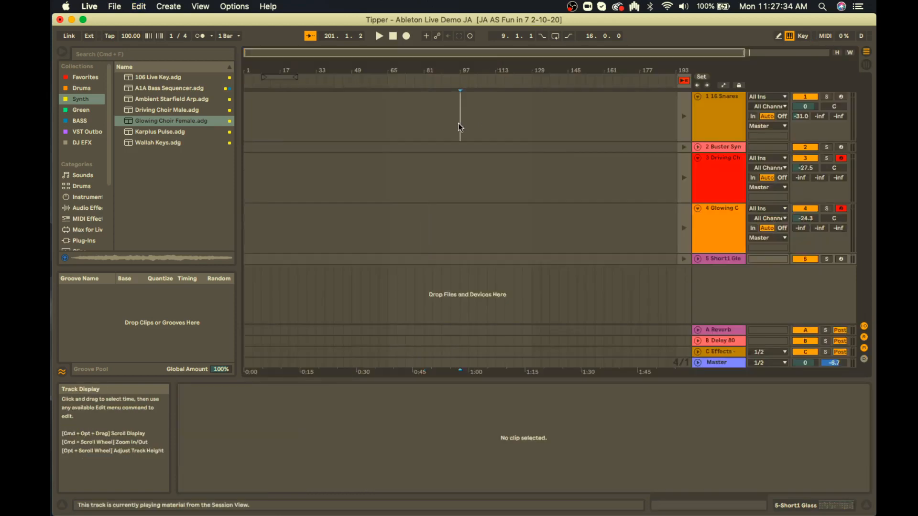
{"action": "left_click", "coordinate": [63, 55]}
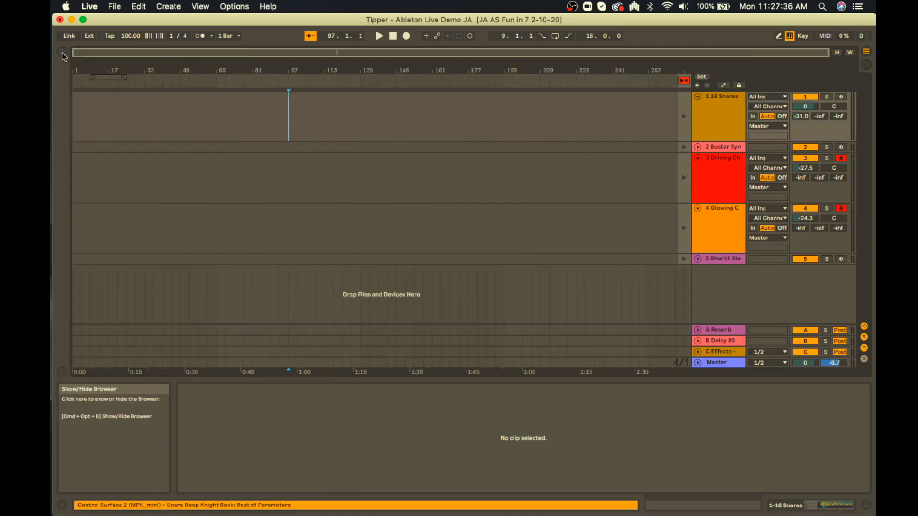
{"action": "left_click", "coordinate": [397, 125]}
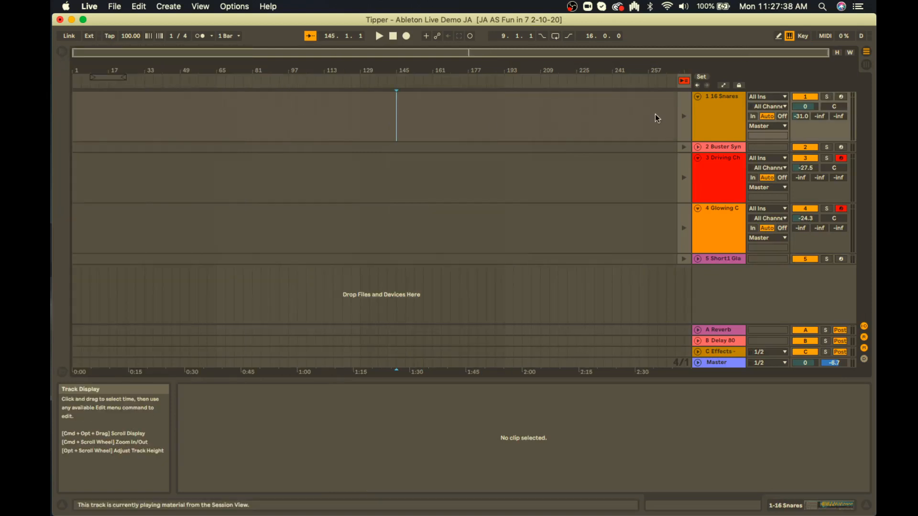
{"action": "left_click", "coordinate": [701, 78]}
{"action": "key", "text": "super+v"}
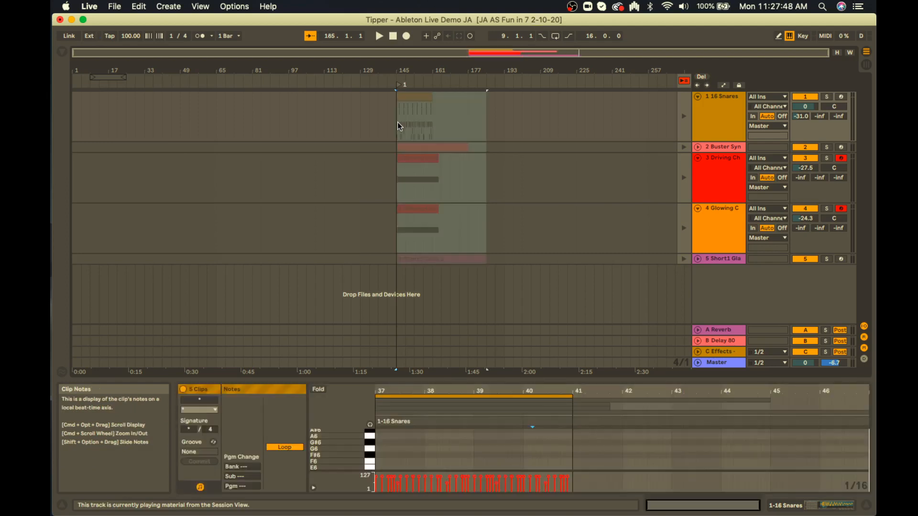
{"action": "left_click", "coordinate": [685, 81]}
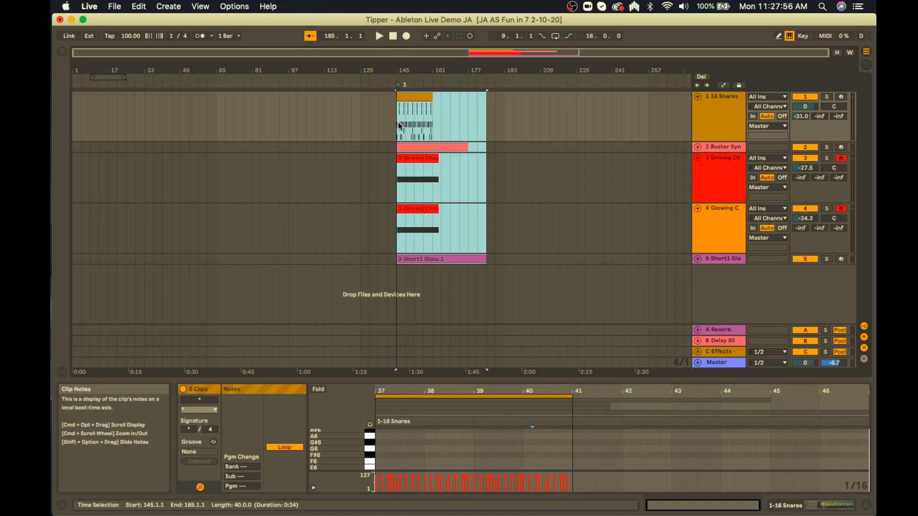
- Extend the 16 Snares, Buster Synth and both choir clips in the arrangement to bar 185, matching the Short1 Glass clip's end
{"action": "left_click", "coordinate": [427, 98]}
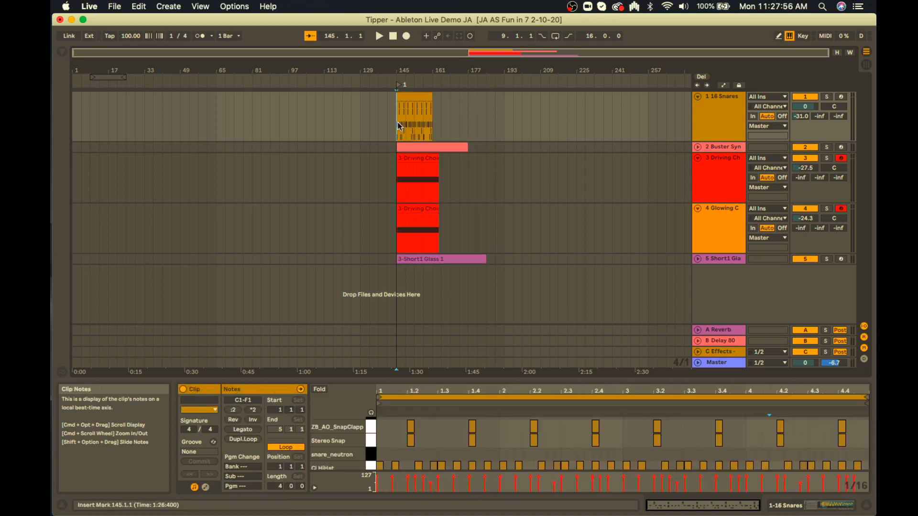
{"action": "left_click", "coordinate": [429, 96]}
{"action": "left_click_drag", "start_coordinate": [429, 96], "coordinate": [468, 96]}
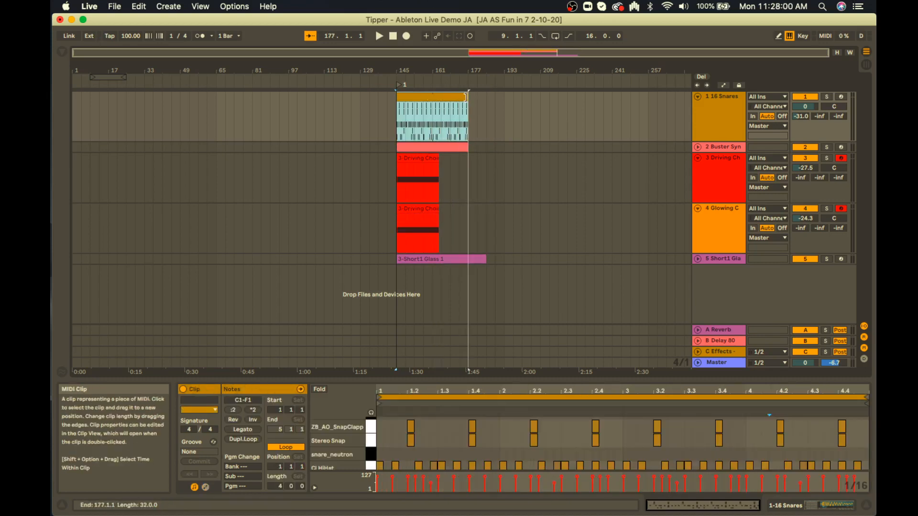
{"action": "left_click_drag", "start_coordinate": [435, 159], "coordinate": [467, 160]}
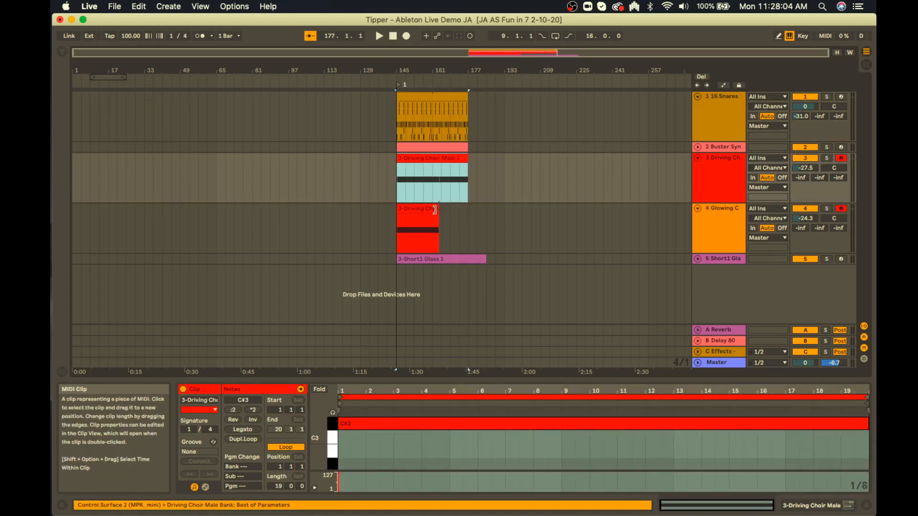
{"action": "left_click_drag", "start_coordinate": [439, 209], "coordinate": [470, 210]}
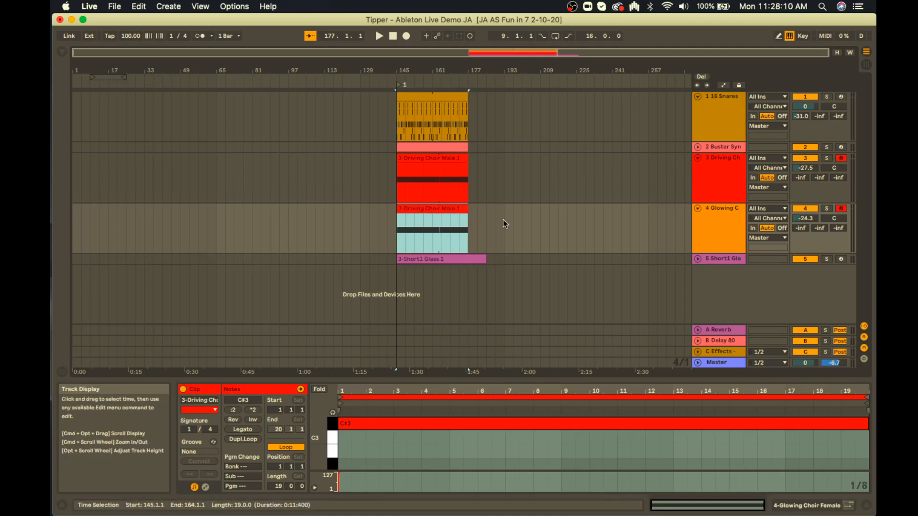
{"action": "left_click_drag", "start_coordinate": [468, 210], "coordinate": [487, 210]}
{"action": "left_click_drag", "start_coordinate": [468, 158], "coordinate": [486, 146]}
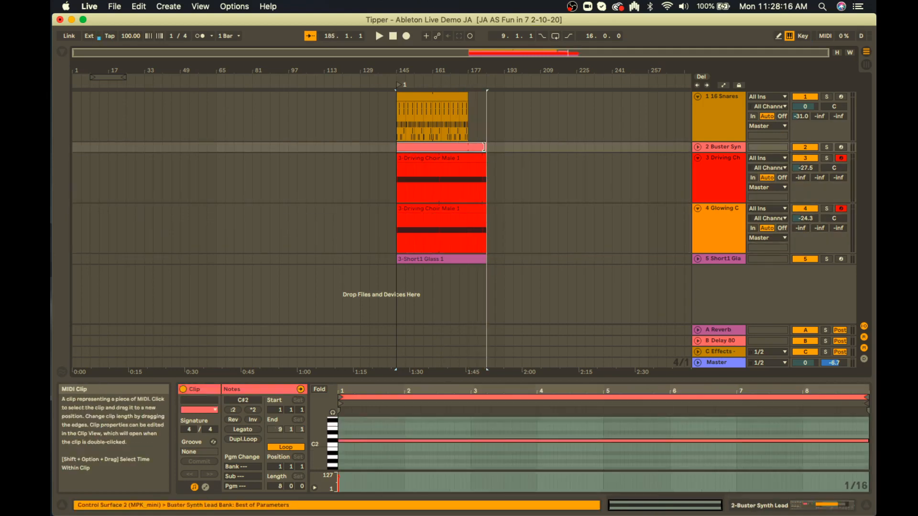
{"action": "left_click_drag", "start_coordinate": [468, 103], "coordinate": [486, 101]}
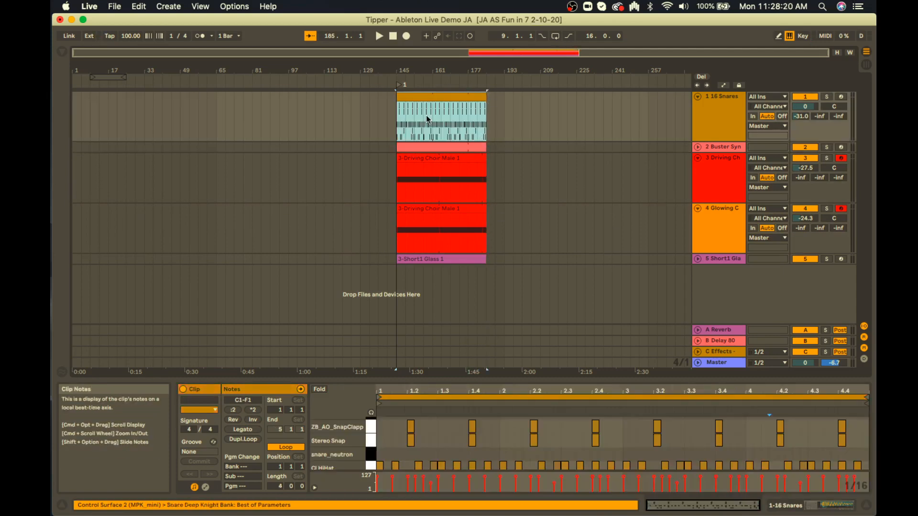
- Unfold the Short1 Glass track and place the insert marker at bar 161 in the 16 Snares clip
{"action": "left_click", "coordinate": [699, 259]}
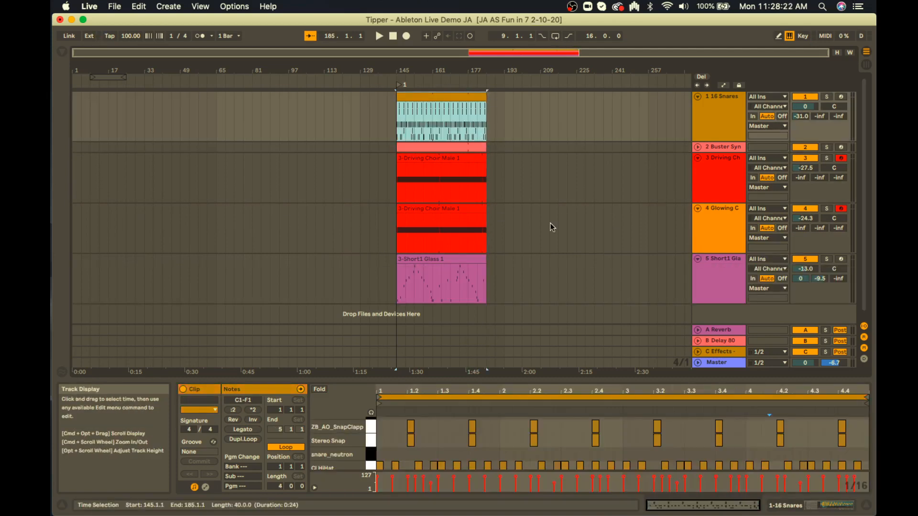
{"action": "scroll", "coordinate": [550, 226], "scroll_direction": "down", "scroll_amount": 1}
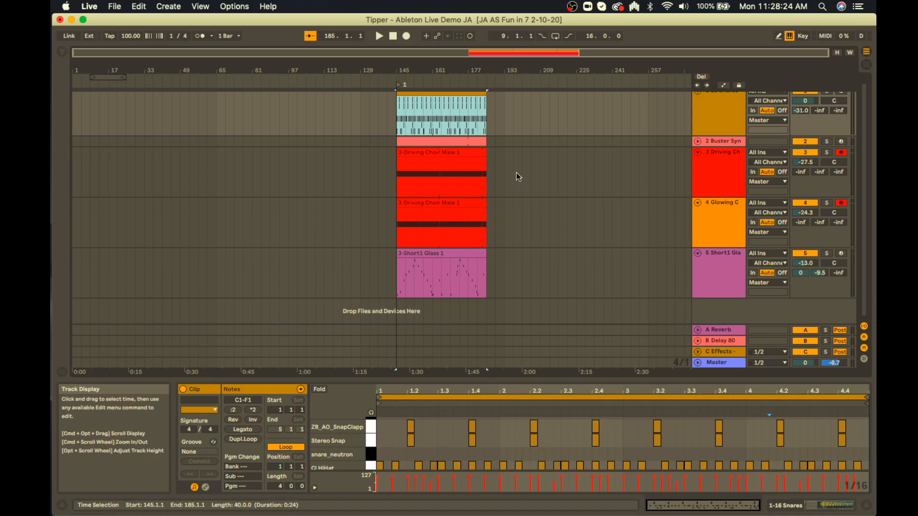
{"action": "left_click", "coordinate": [444, 182]}
{"action": "scroll", "coordinate": [443, 182], "scroll_direction": "up", "scroll_amount": 1}
{"action": "left_click", "coordinate": [453, 130]}
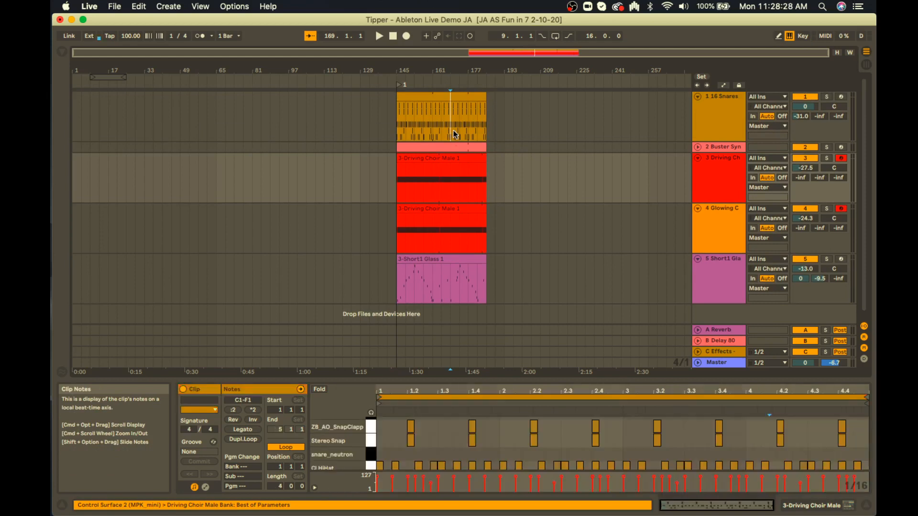
{"action": "left_click", "coordinate": [434, 132]}
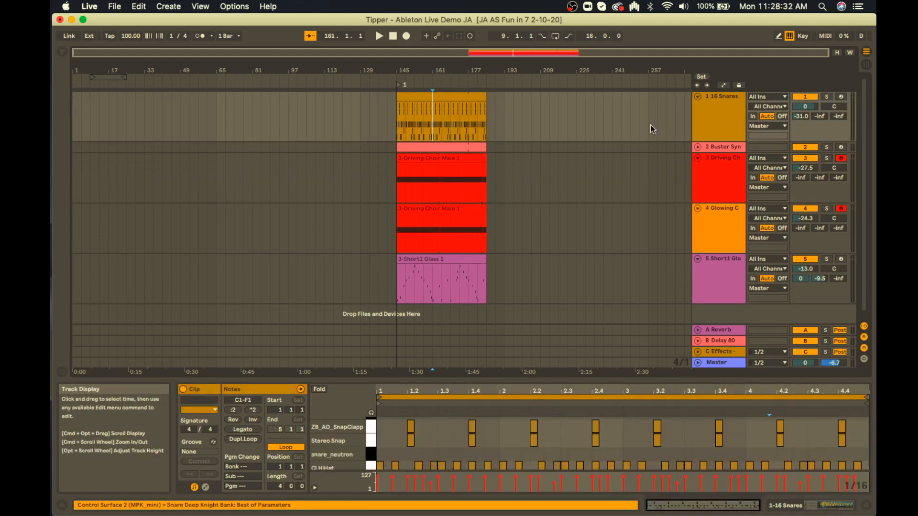
- Examine closely how the 16 Snares and Short1 Glass notes line up around bar 161
{"action": "key", "text": "plus"}
{"action": "key", "text": "plus"}
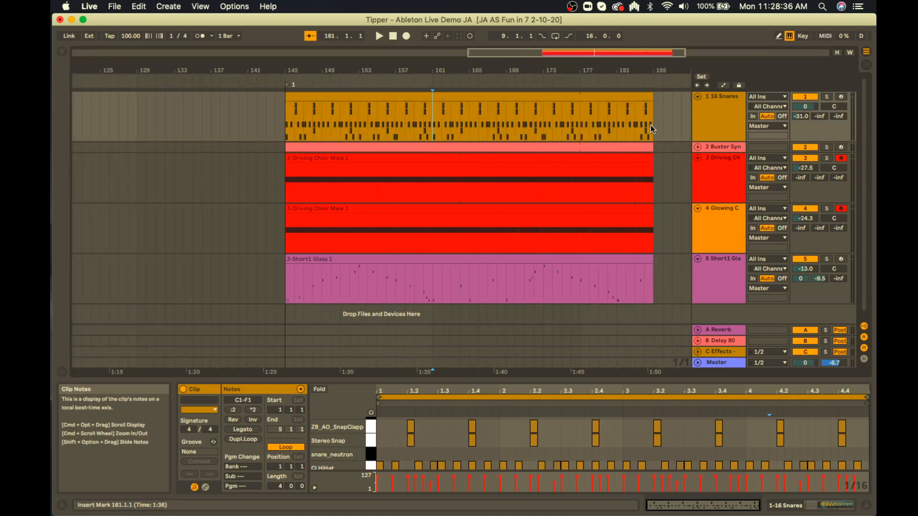
{"action": "key", "text": "plus"}
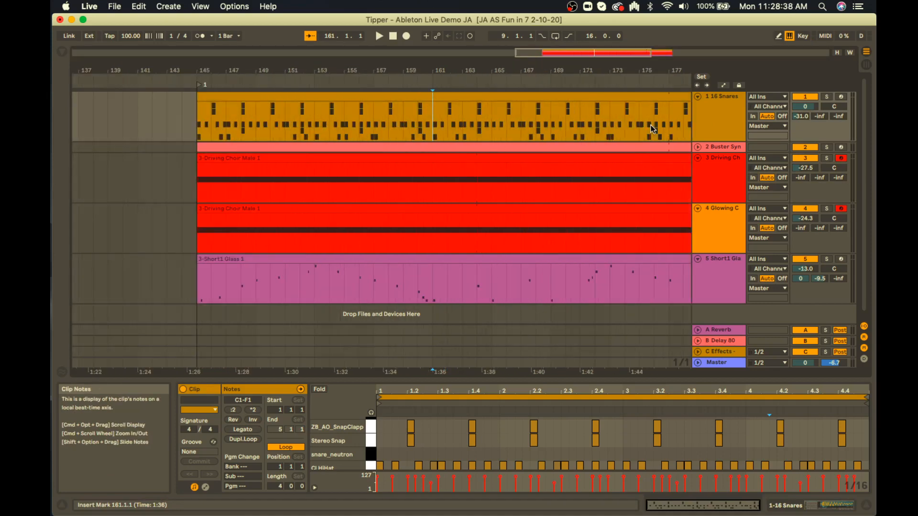
{"action": "key", "text": "plus"}
{"action": "key", "text": "plus"}
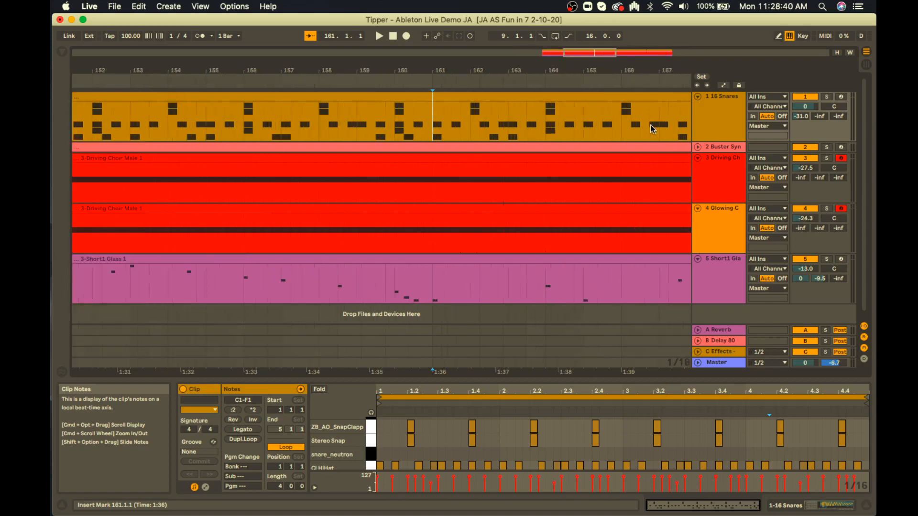
{"action": "key", "text": "plus"}
{"action": "key", "text": "plus"}
{"action": "left_click", "coordinate": [372, 137]}
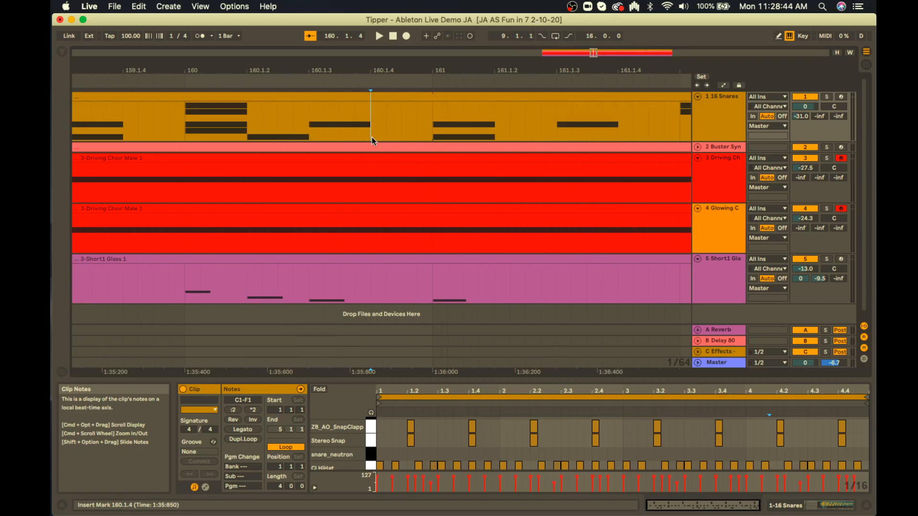
{"action": "scroll", "coordinate": [372, 137], "scroll_direction": "right", "scroll_amount": 1}
{"action": "left_click", "coordinate": [390, 131]}
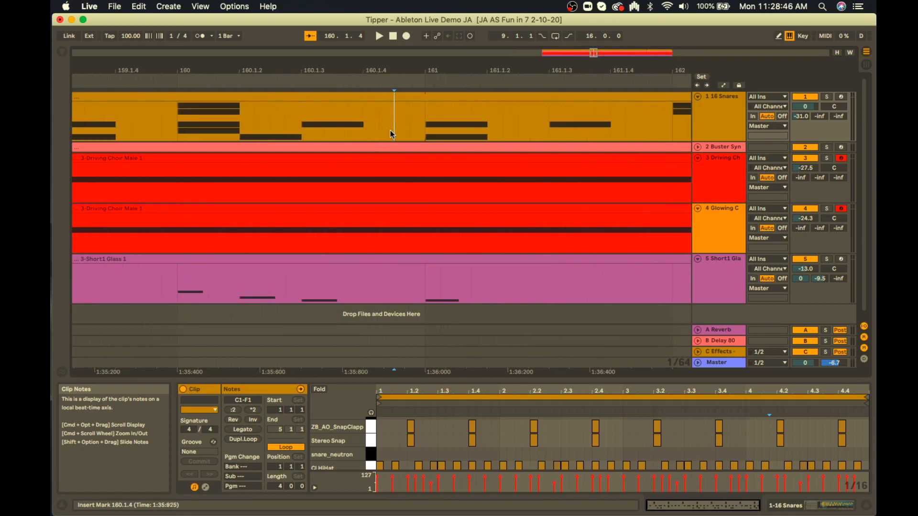
{"action": "scroll", "coordinate": [391, 134], "scroll_direction": "right", "scroll_amount": 1}
{"action": "scroll", "coordinate": [390, 130], "scroll_direction": "right", "scroll_amount": 4}
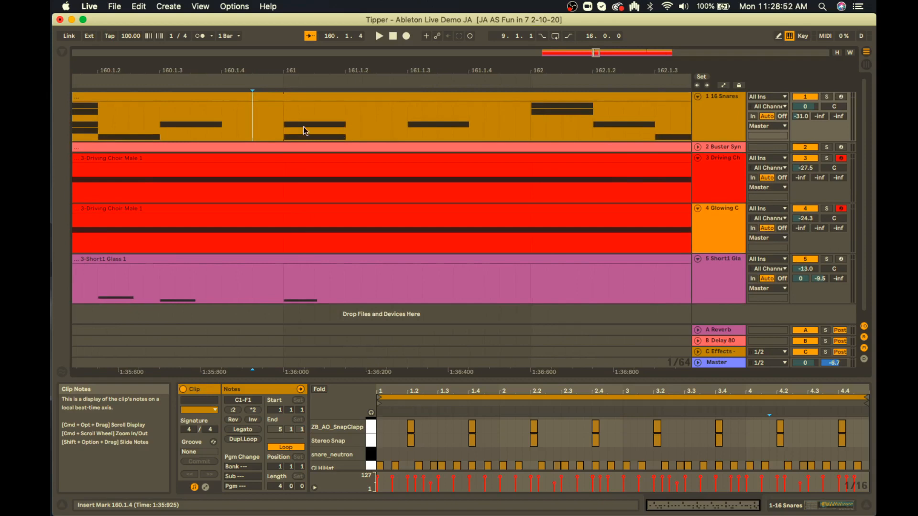
- Play the arrangement briefly from bar 161, stop it, and inspect the 16 Snares hits at 167.1.3 and 168.1.2
{"action": "left_click", "coordinate": [282, 131]}
{"action": "key", "text": "space"}
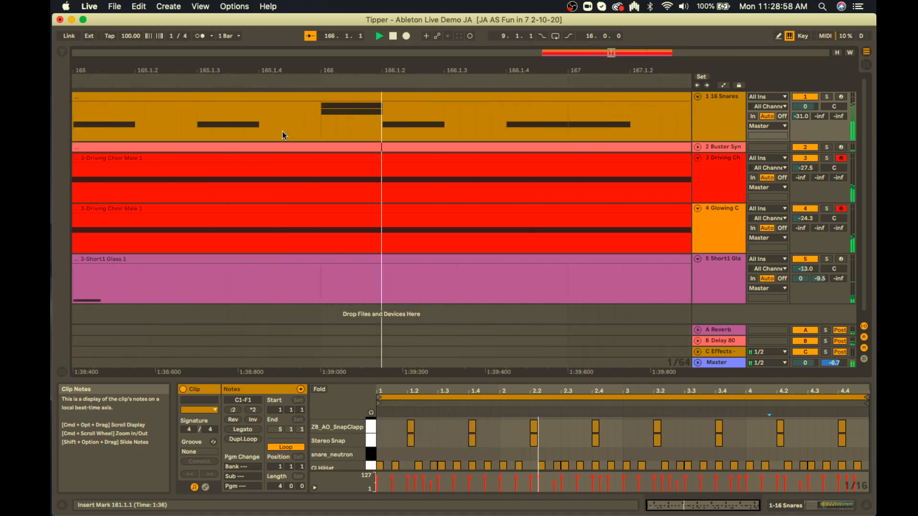
{"action": "key", "text": "space"}
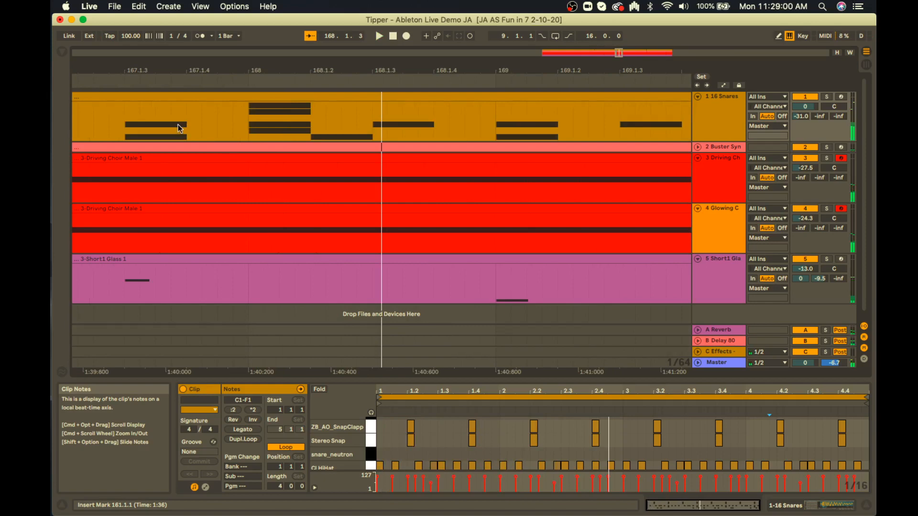
{"action": "left_click", "coordinate": [128, 136]}
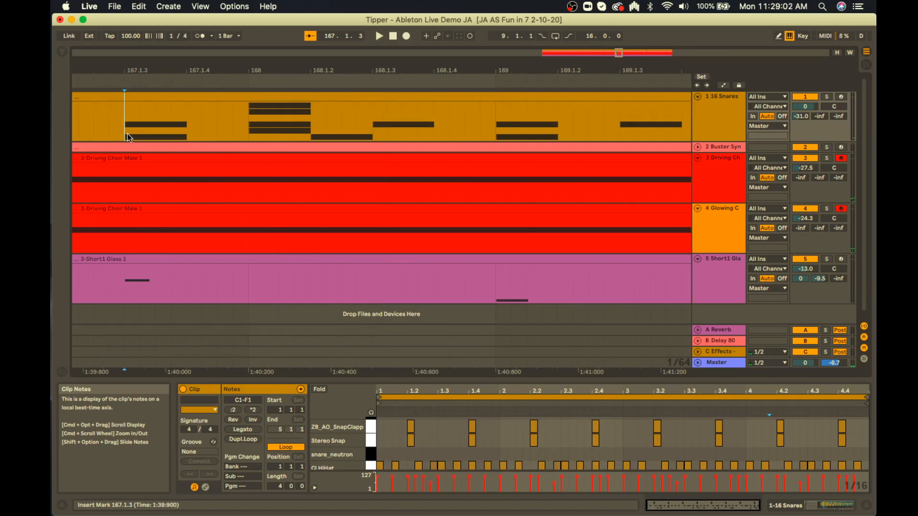
{"action": "left_click", "coordinate": [311, 128]}
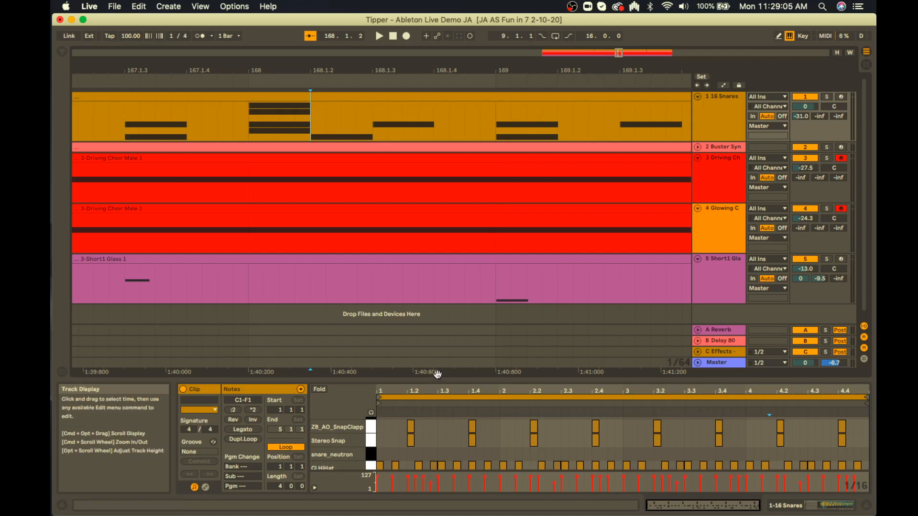
- Enlarge the 16 Snares note editor to show its kick, hi-hat and snare rows, and play the arrangement to follow the pattern
{"action": "left_click_drag", "start_coordinate": [549, 377], "coordinate": [549, 282]}
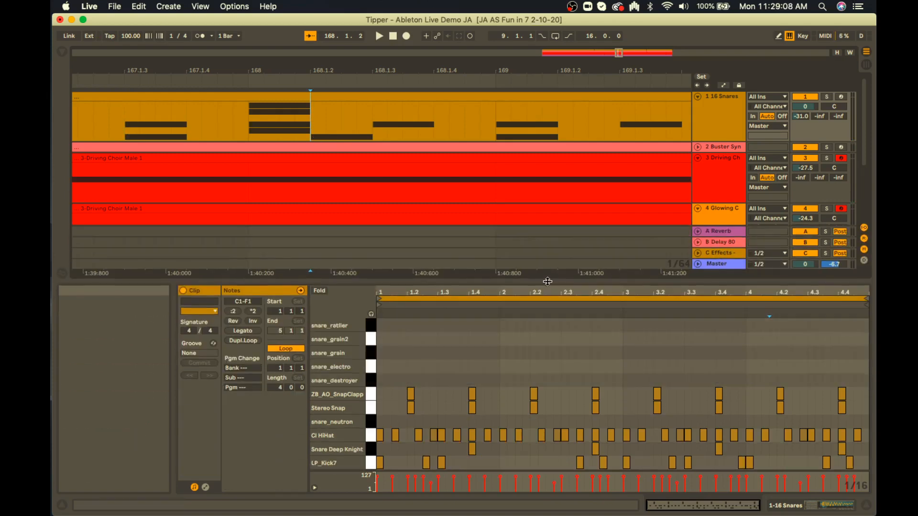
{"action": "left_click", "coordinate": [578, 367]}
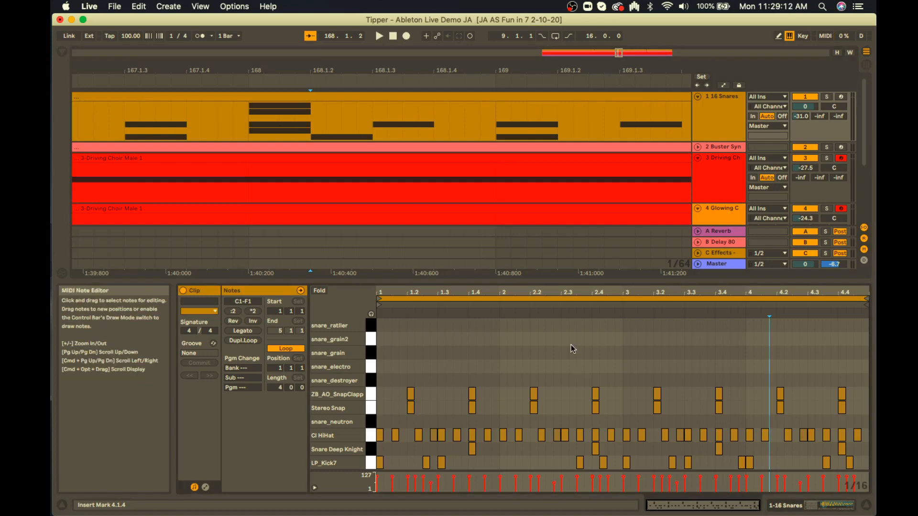
{"action": "key", "text": "space"}
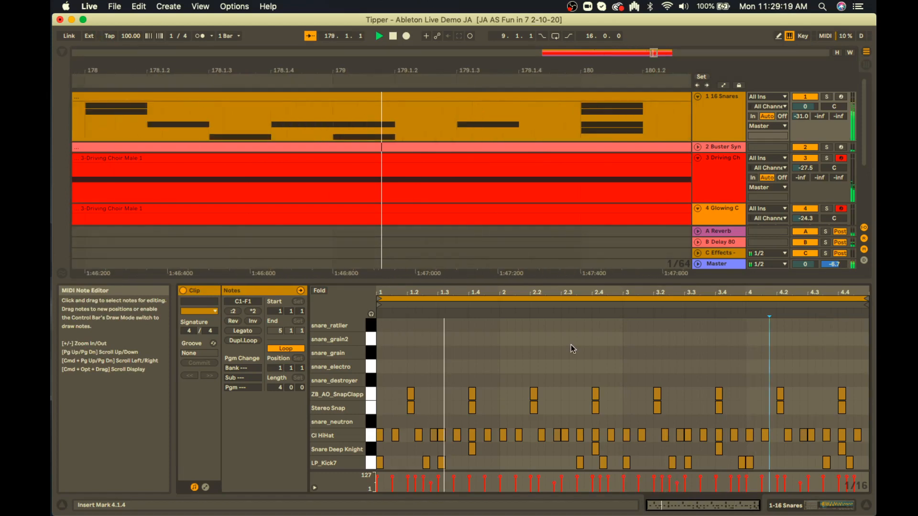
- Stop the playback and bring the whole 16 Snares clip spanning bars 145 to 185 into view to examine its pattern
{"action": "left_click", "coordinate": [661, 436]}
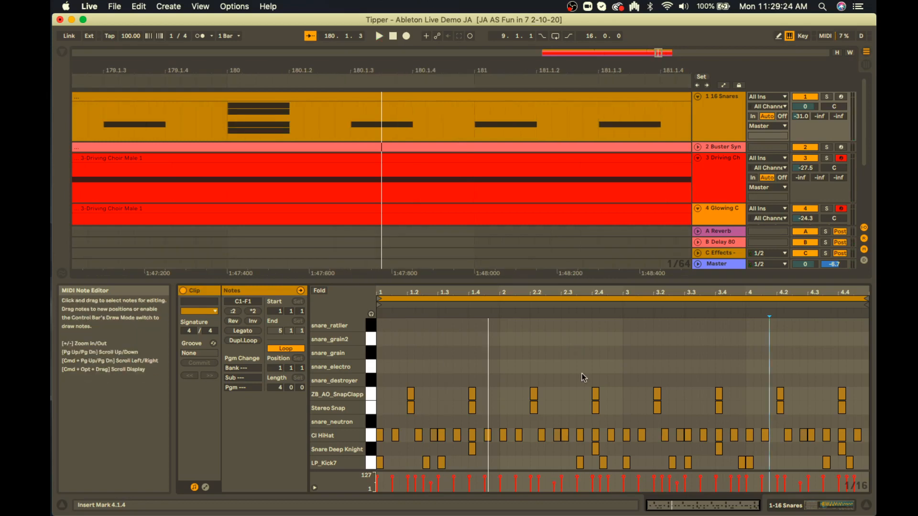
{"action": "left_click", "coordinate": [430, 95]}
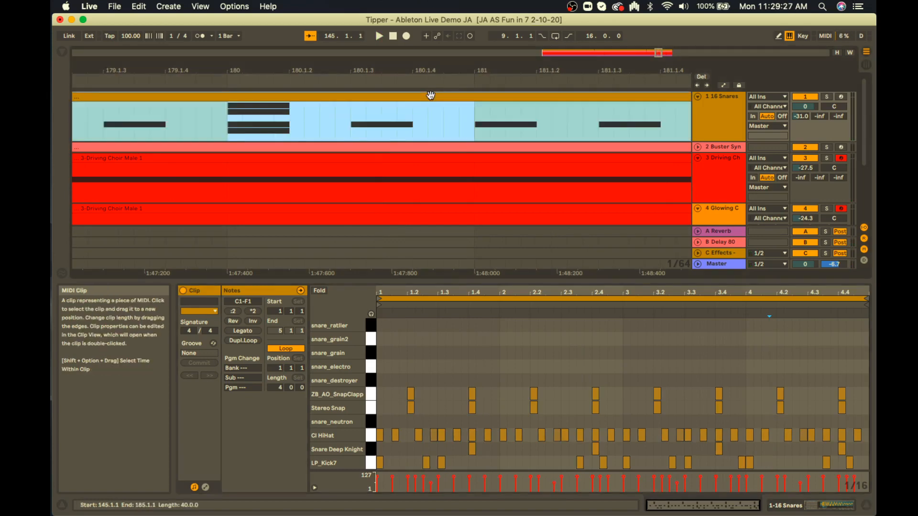
{"action": "key", "text": "minus"}
{"action": "key", "text": "minus"}
{"action": "key", "text": "minus"}
{"action": "key", "text": "minus"}
{"action": "key", "text": "minus"}
{"action": "key", "text": "minus"}
{"action": "key", "text": "minus"}
{"action": "key", "text": "minus"}
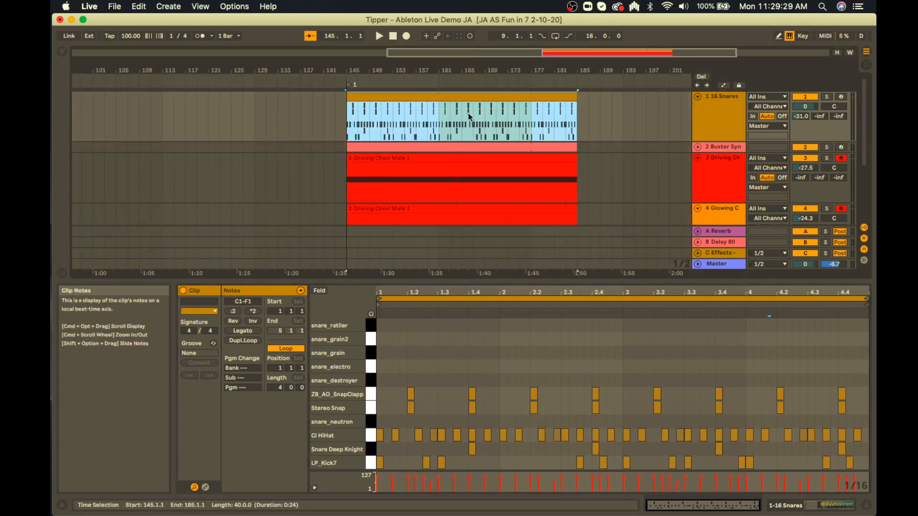
{"action": "left_click", "coordinate": [468, 113]}
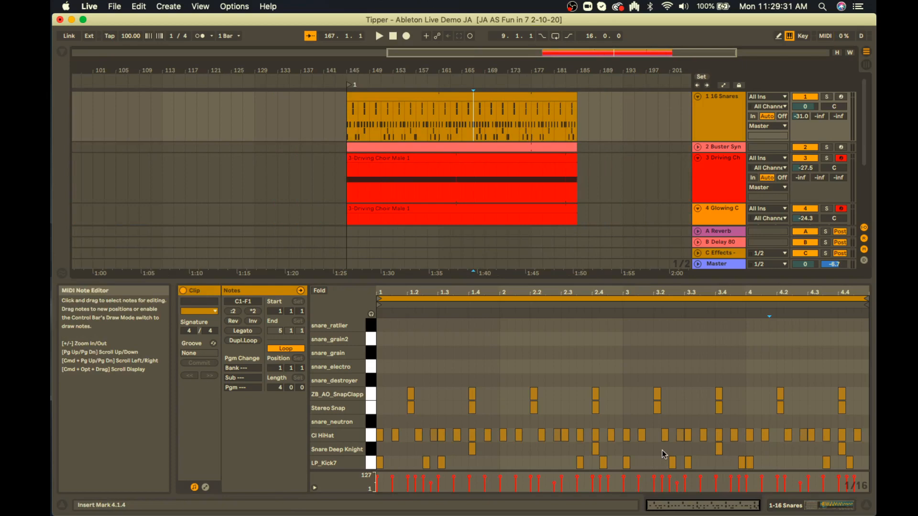
{"action": "left_click", "coordinate": [522, 97]}
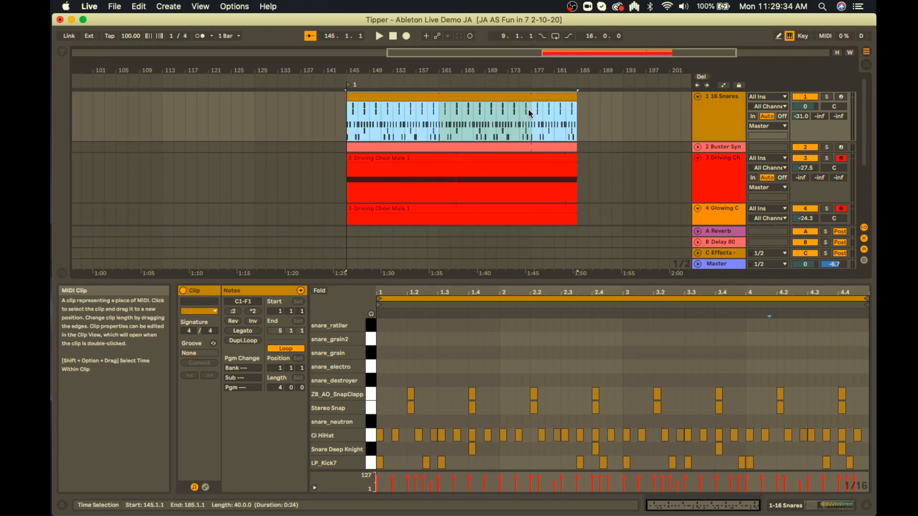
- Split the 16 Snares clip at 177.1.1 and select the section from there to its end
{"action": "left_click", "coordinate": [529, 110]}
{"action": "scroll", "coordinate": [530, 131], "scroll_direction": "up", "scroll_amount": 5}
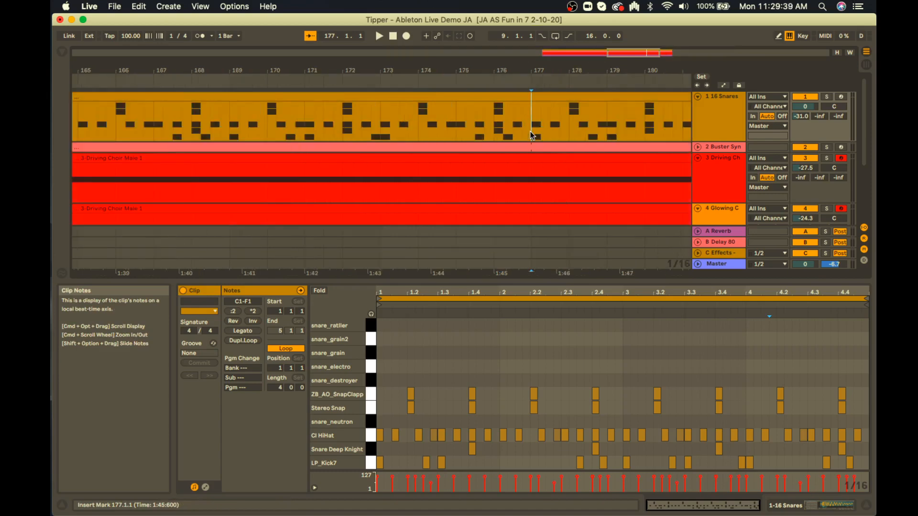
{"action": "scroll", "coordinate": [529, 131], "scroll_direction": "right", "scroll_amount": 3}
{"action": "scroll", "coordinate": [530, 131], "scroll_direction": "down", "scroll_amount": 1}
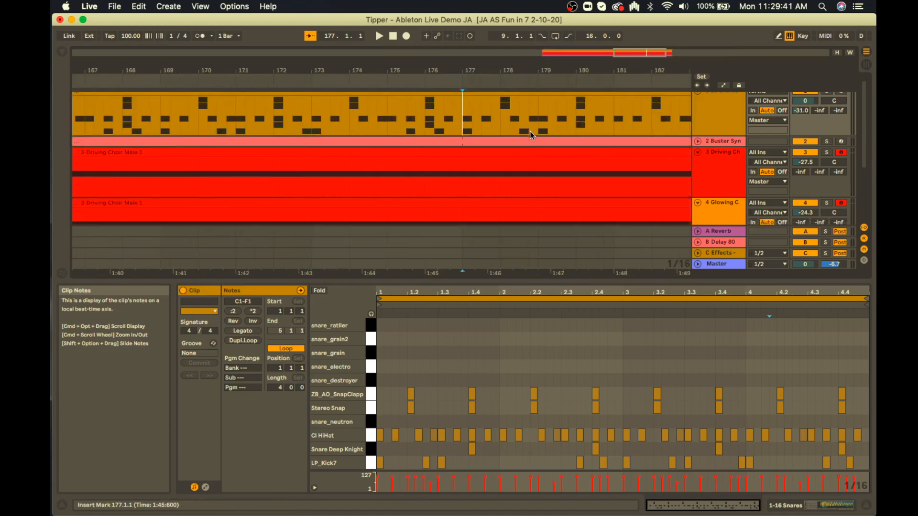
{"action": "scroll", "coordinate": [530, 130], "scroll_direction": "right", "scroll_amount": 1}
{"action": "scroll", "coordinate": [530, 131], "scroll_direction": "up", "scroll_amount": 1}
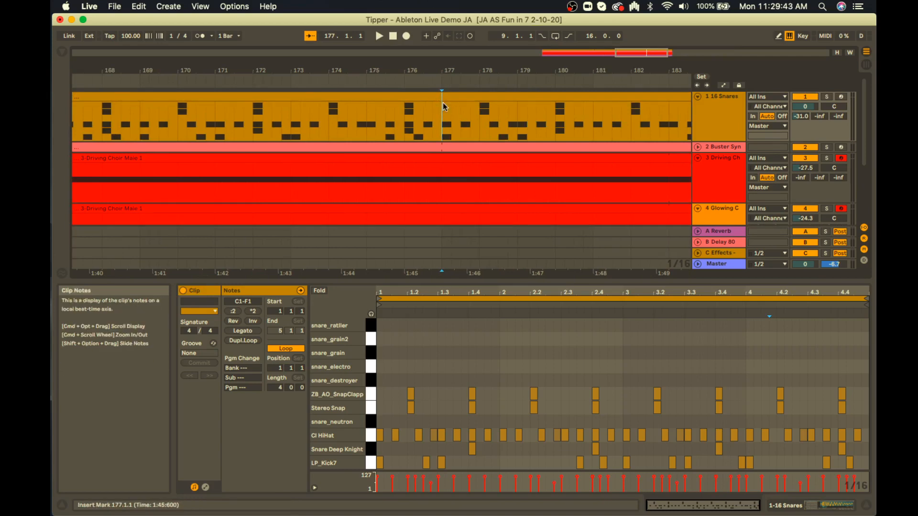
{"action": "left_click", "coordinate": [499, 131]}
{"action": "left_click", "coordinate": [444, 97]}
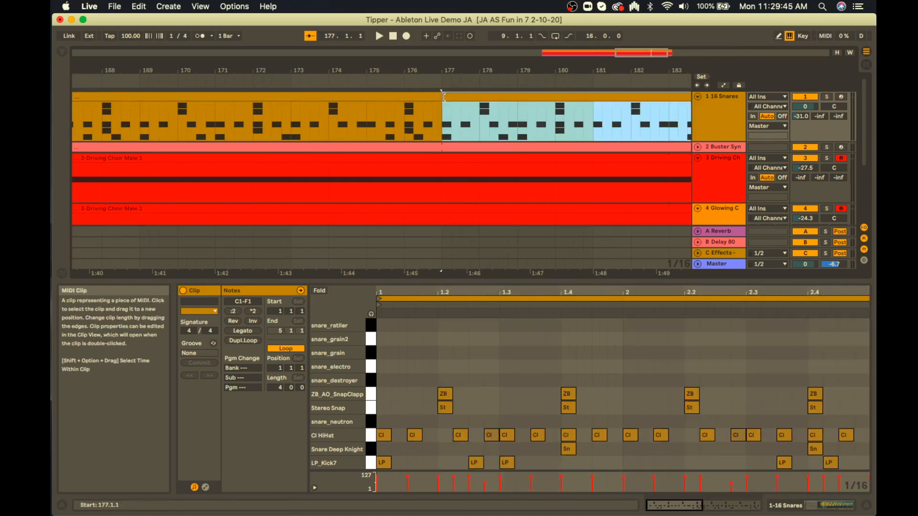
- Trim the start of the second 16 Snares clip forward to bar 181, leaving a gap after bar 177
{"action": "left_click_drag", "start_coordinate": [444, 97], "coordinate": [571, 100]}
{"action": "scroll", "coordinate": [568, 100], "scroll_direction": "right", "scroll_amount": 5}
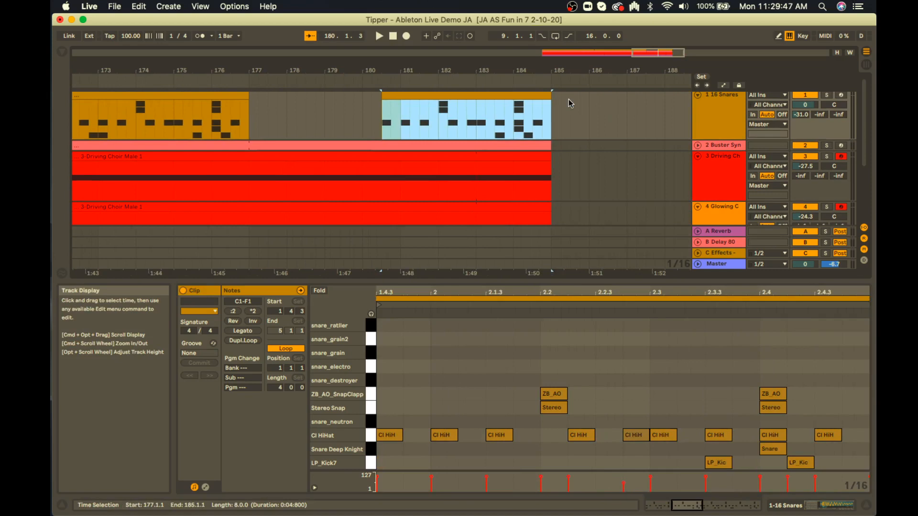
{"action": "scroll", "coordinate": [568, 99], "scroll_direction": "right", "scroll_amount": 1}
{"action": "mouse_move", "coordinate": [377, 98]}
{"action": "left_mouse_down"}
{"action": "mouse_move", "coordinate": [506, 99]}
{"action": "mouse_move", "coordinate": [395, 103]}
{"action": "left_mouse_up"}
- Duplicate the LP_Kick7 note at 2.3.3 repeatedly to fill every sixteenth up to 2.4.4 in the second 16 Snares clip
{"action": "left_click", "coordinate": [595, 402]}
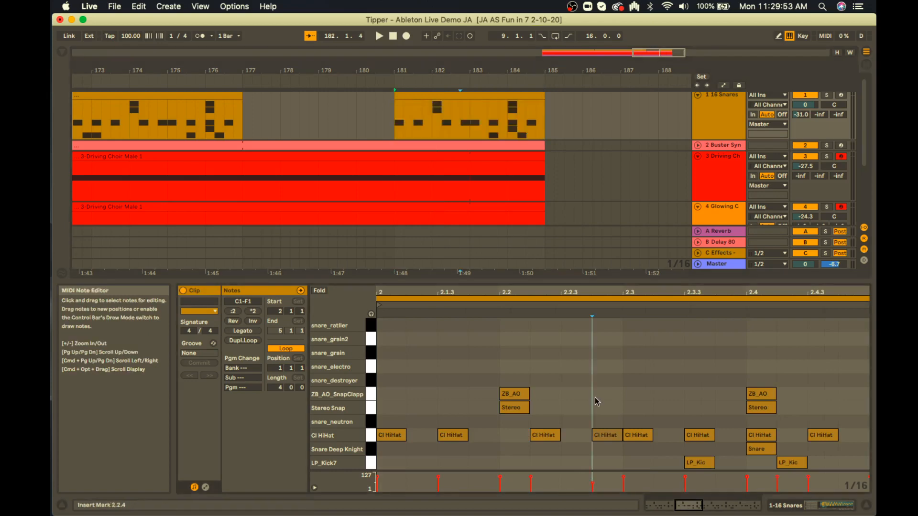
{"action": "left_click", "coordinate": [647, 397]}
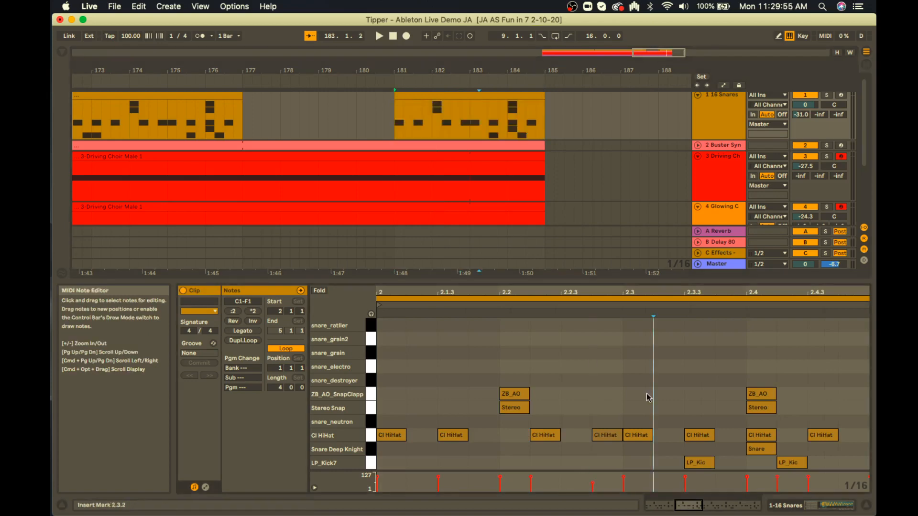
{"action": "left_click", "coordinate": [690, 463]}
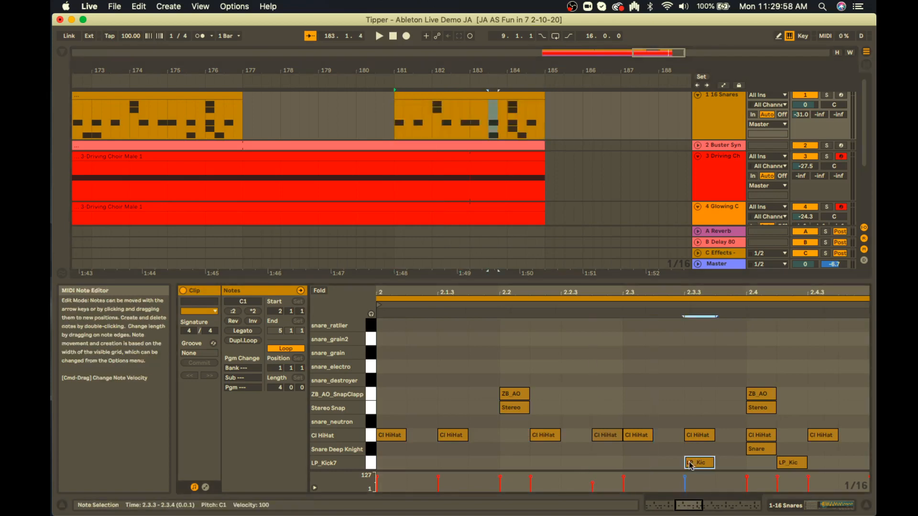
{"action": "key", "text": "super+d"}
{"action": "key", "text": "super+d"}
{"action": "key", "text": "super+d"}
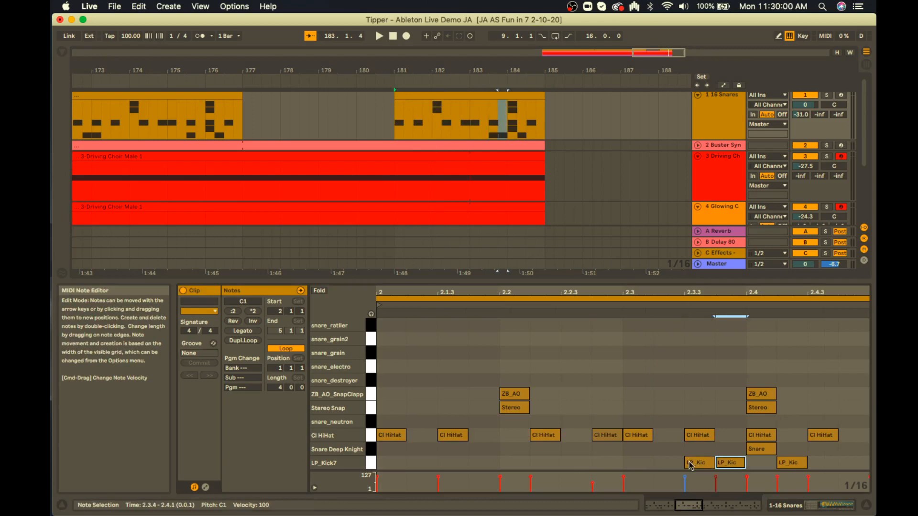
{"action": "key", "text": "super+d"}
{"action": "key", "text": "super+d"}
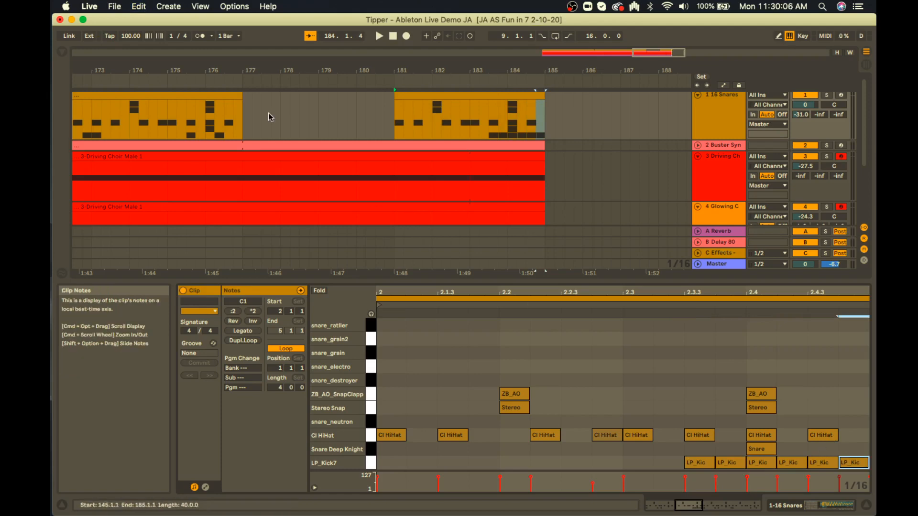
- Copy the first 16 Snares clip spanning bars 145 to 177 to bar 185, directly behind the short clip
{"action": "left_click", "coordinate": [192, 98]}
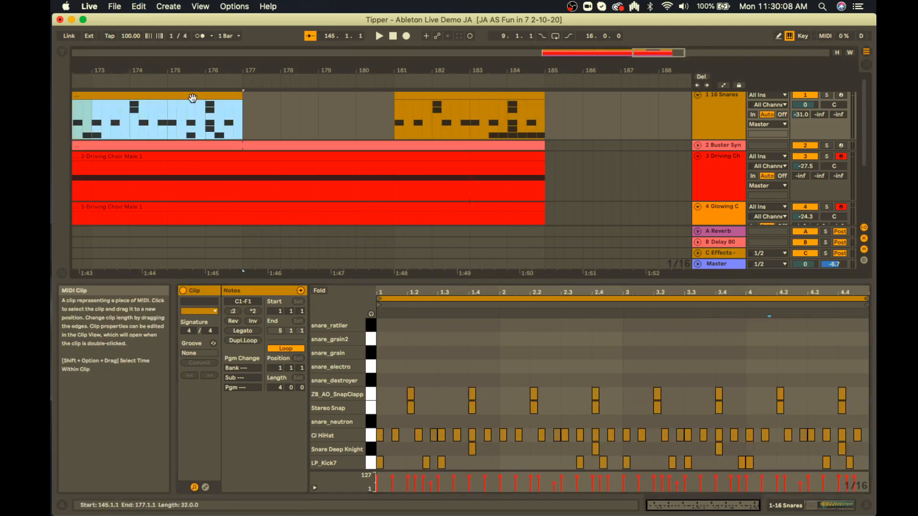
{"action": "left_click", "coordinate": [546, 123]}
{"action": "key", "text": "super+d"}
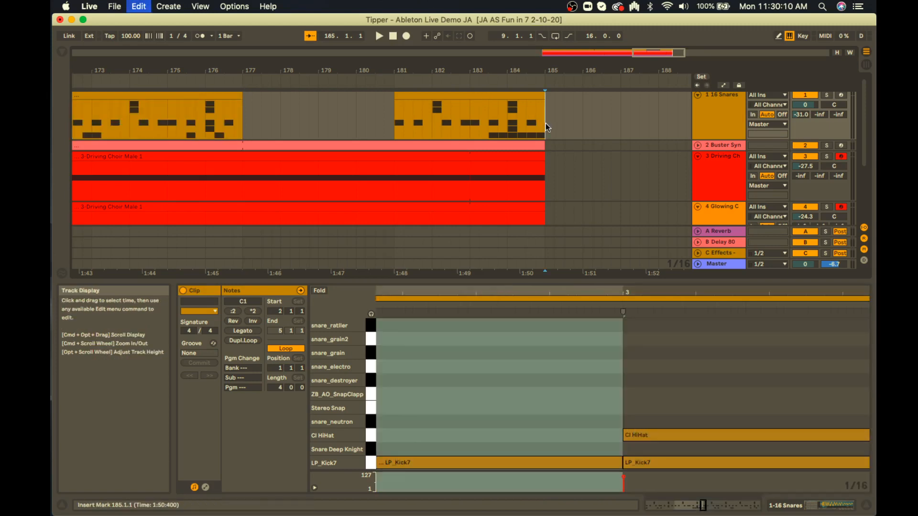
- Play the arrangement from 180.1.3 through the new sixteenth-note kick fill, and stop it after bar 186
{"action": "left_click", "coordinate": [371, 120]}
{"action": "key", "text": "space"}
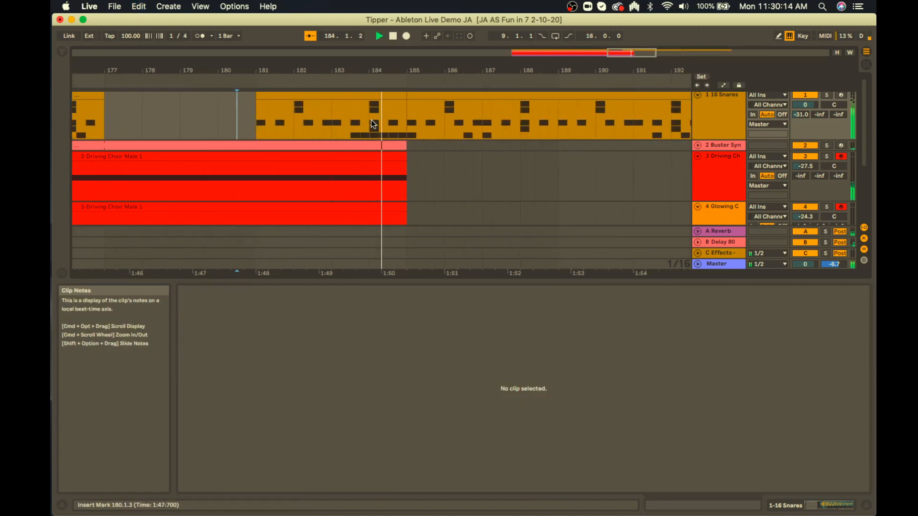
{"action": "key", "text": "space"}
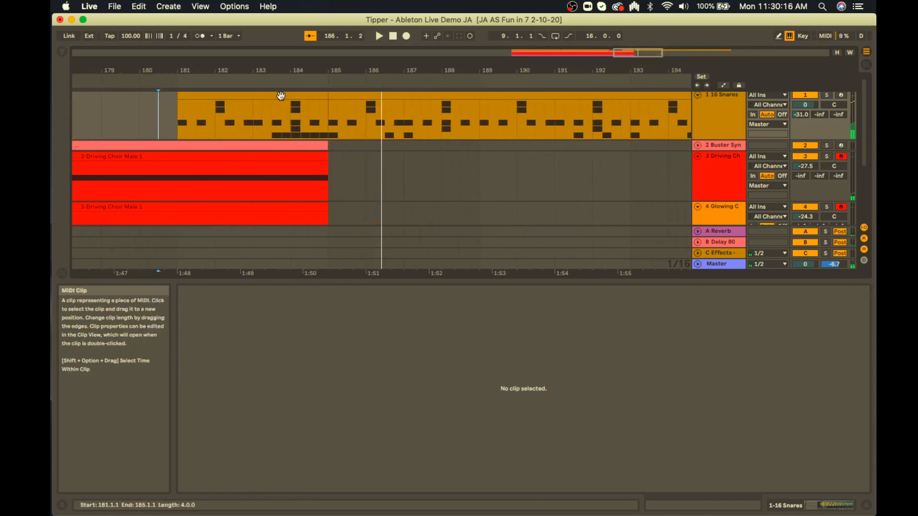
- Open the 16 Snares clip spanning bars 181 to 185 and narrow its note editor grid to 1/32
{"action": "left_click", "coordinate": [283, 96]}
{"action": "left_click", "coordinate": [839, 397]}
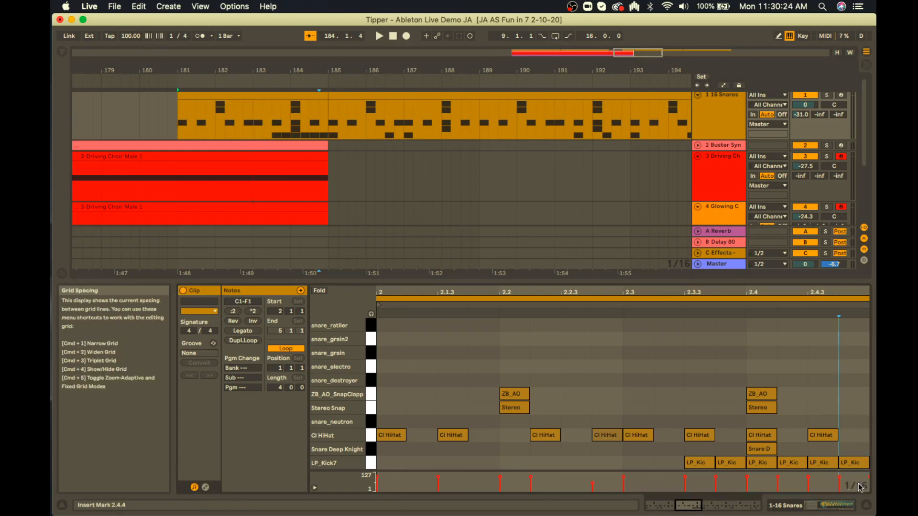
{"action": "key", "text": "super+1"}
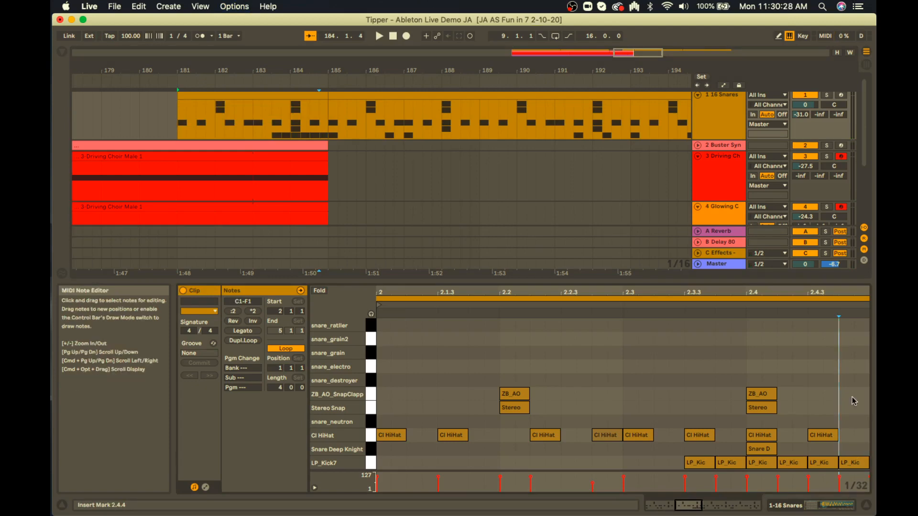
{"action": "key", "text": "super+2"}
{"action": "key", "text": "super+2"}
{"action": "key", "text": "super+1"}
{"action": "key", "text": "super+1"}
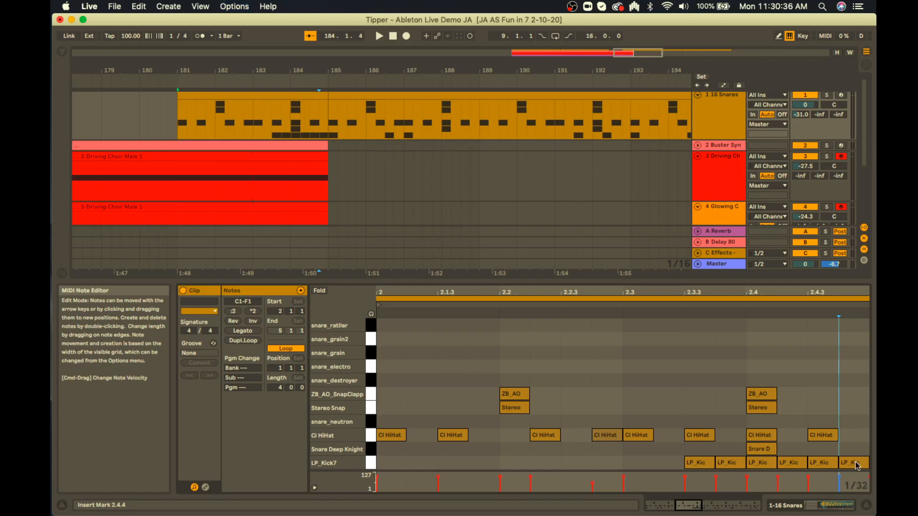
- Replace the LP_Kick7 sixteenths at 2.4.3 and 2.4.4 with four consecutive 1/32 kick notes
{"action": "double_click", "coordinate": [858, 463]}
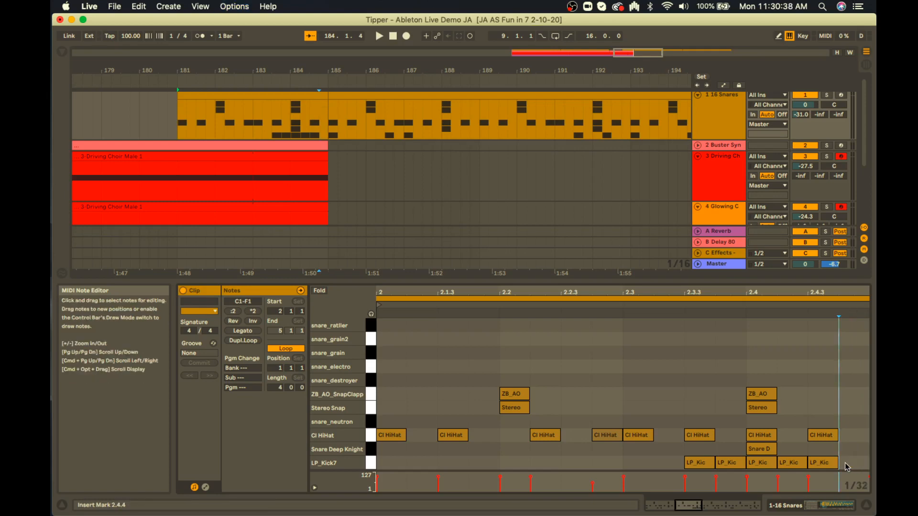
{"action": "double_click", "coordinate": [846, 463]}
{"action": "double_click", "coordinate": [859, 464]}
{"action": "double_click", "coordinate": [829, 463]}
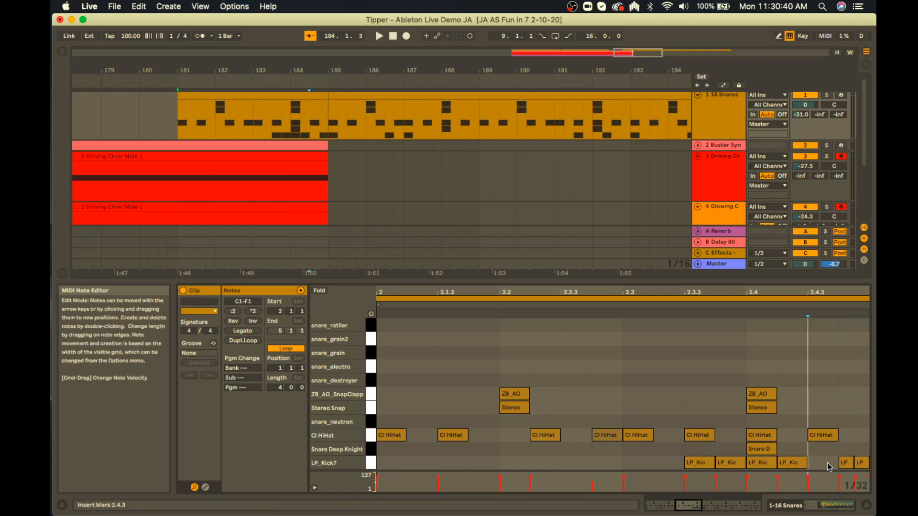
{"action": "double_click", "coordinate": [828, 463]}
{"action": "double_click", "coordinate": [817, 463]}
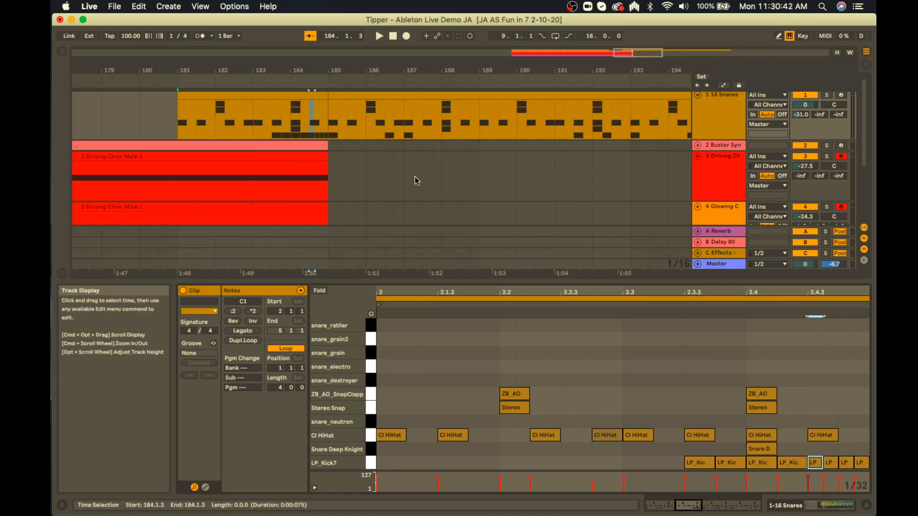
- Play the arrangement from 180.1.3 to hear the 1/32 kick roll, and stop it after bar 188
{"action": "left_click", "coordinate": [161, 133]}
{"action": "key", "text": "space"}
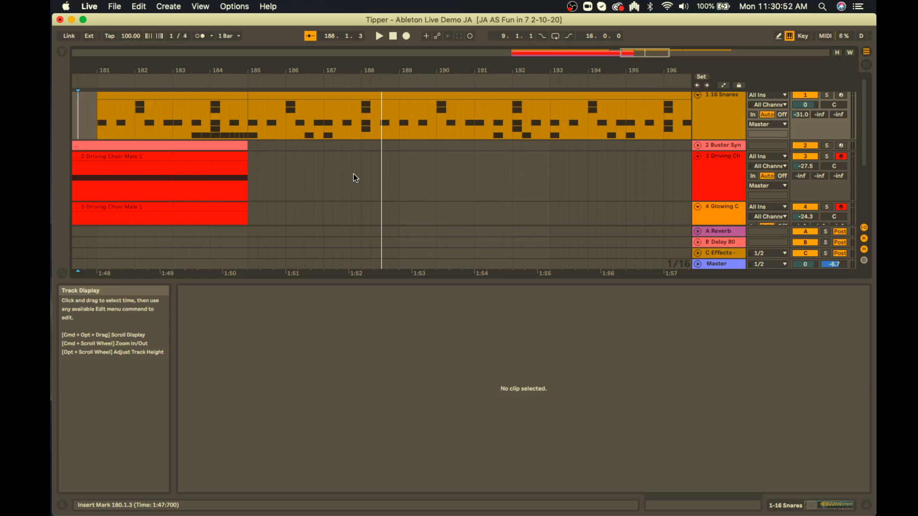
- Extend the looped clips on the Buster Synth, Driving Choir, Glowing Choir and Short1 Glass tracks to bar 217
{"action": "key", "text": "minus"}
{"action": "key", "text": "minus"}
{"action": "key", "text": "minus"}
{"action": "key", "text": "minus"}
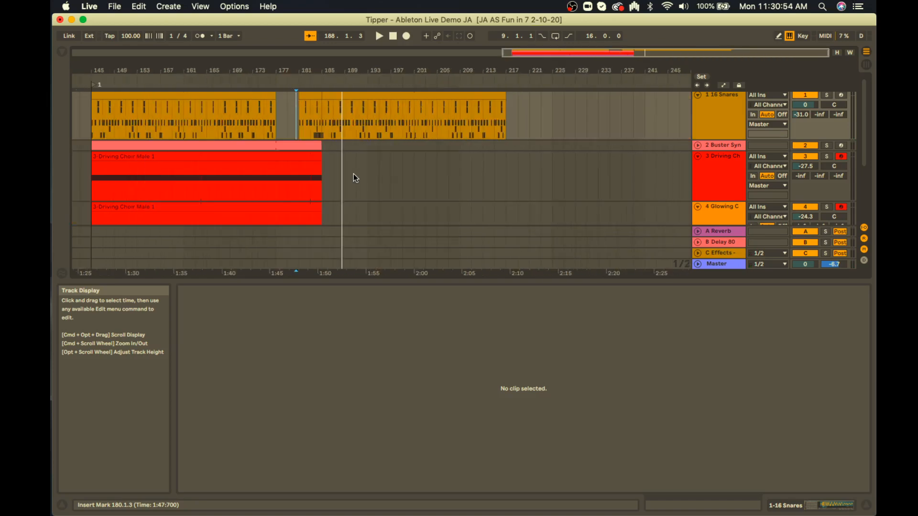
{"action": "left_click_drag", "start_coordinate": [321, 146], "coordinate": [511, 150]}
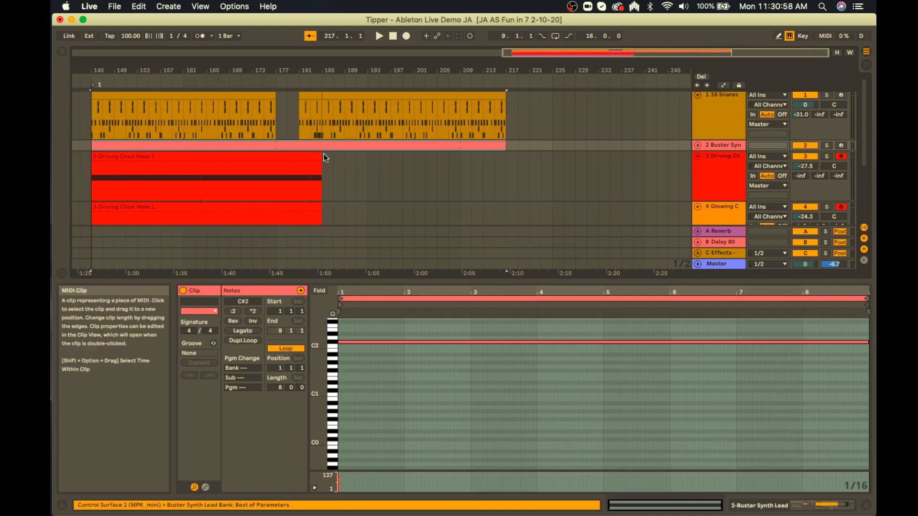
{"action": "left_click_drag", "start_coordinate": [318, 159], "coordinate": [506, 162]}
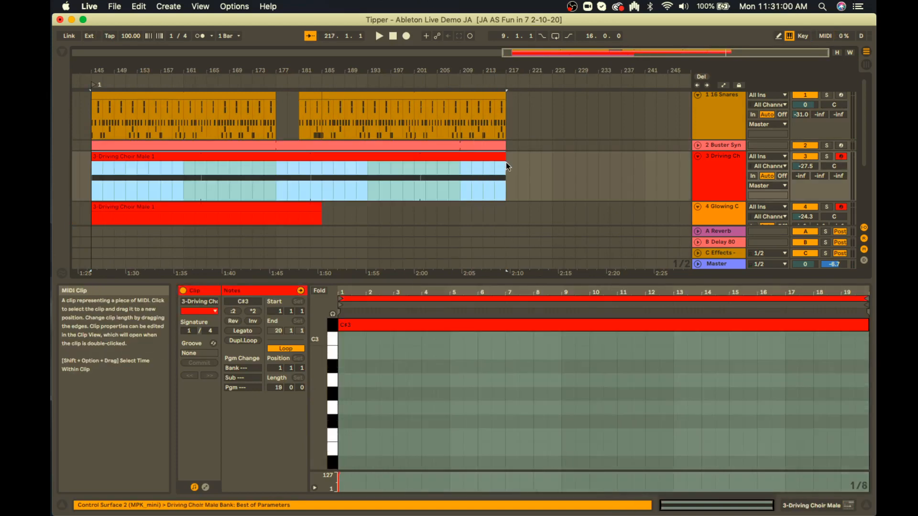
{"action": "scroll", "coordinate": [506, 162], "scroll_direction": "down", "scroll_amount": 3}
{"action": "left_click_drag", "start_coordinate": [337, 104], "coordinate": [523, 110]}
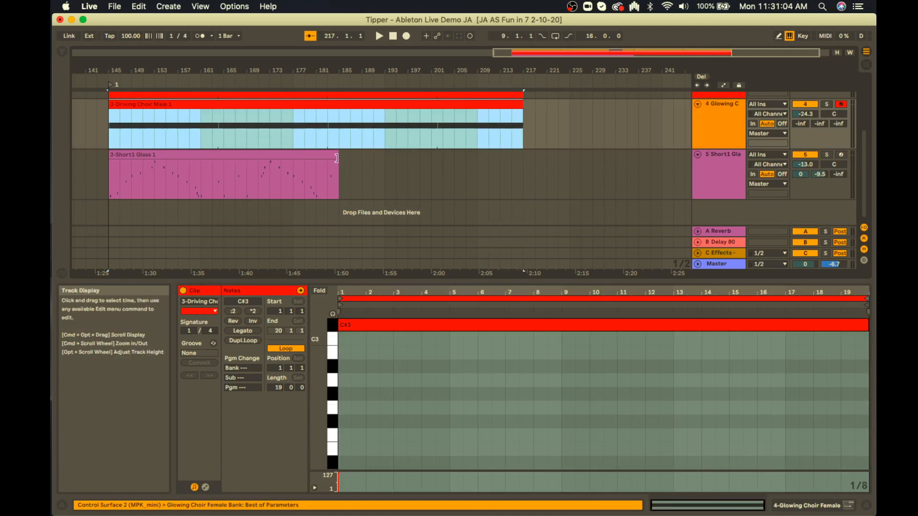
{"action": "left_click_drag", "start_coordinate": [343, 157], "coordinate": [523, 159]}
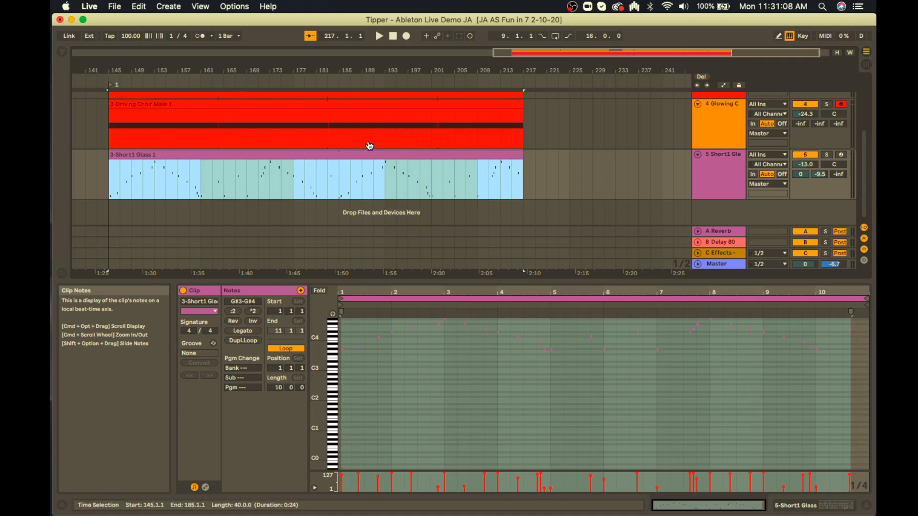
- Switch to Spotify, play the Tipper track No Dice from an earlier point for reference, pause it, and return to Ableton Live
{"action": "key", "text": "super+Tab"}
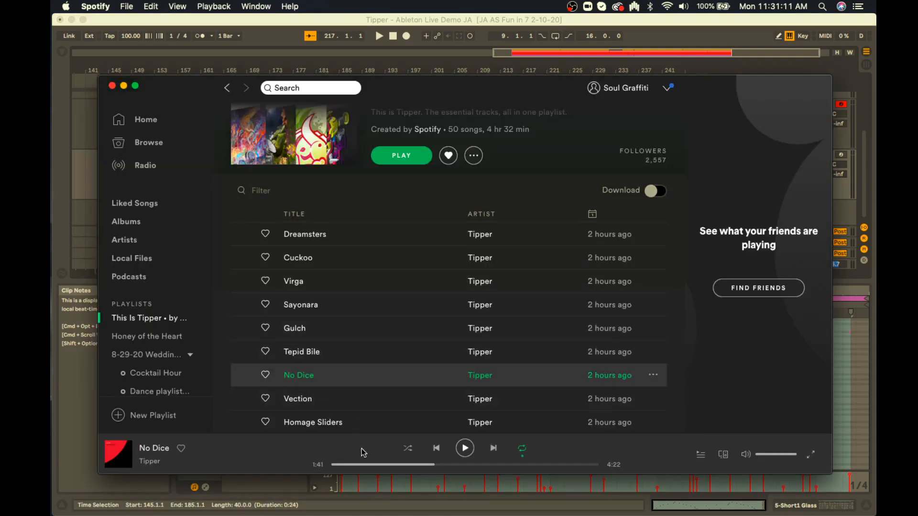
{"action": "left_click", "coordinate": [391, 465]}
{"action": "left_click", "coordinate": [468, 452]}
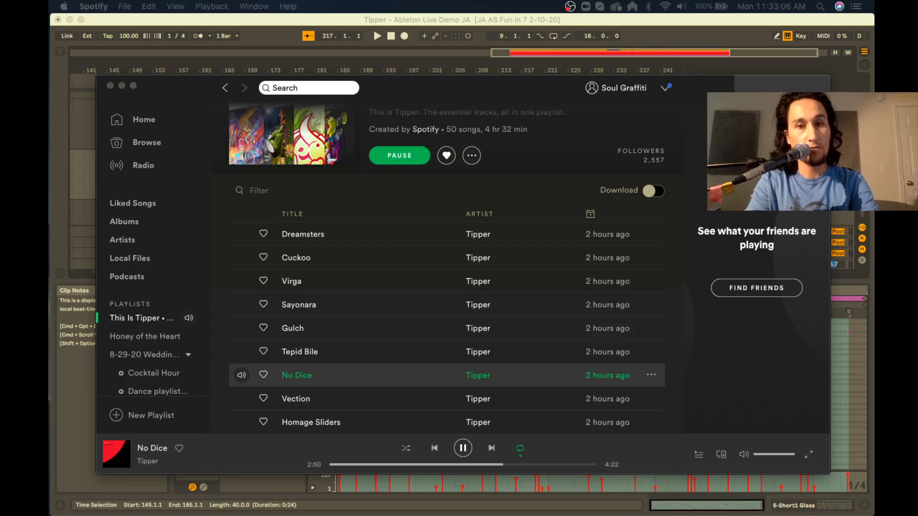
{"action": "left_click", "coordinate": [463, 447]}
{"action": "left_click", "coordinate": [464, 448]}
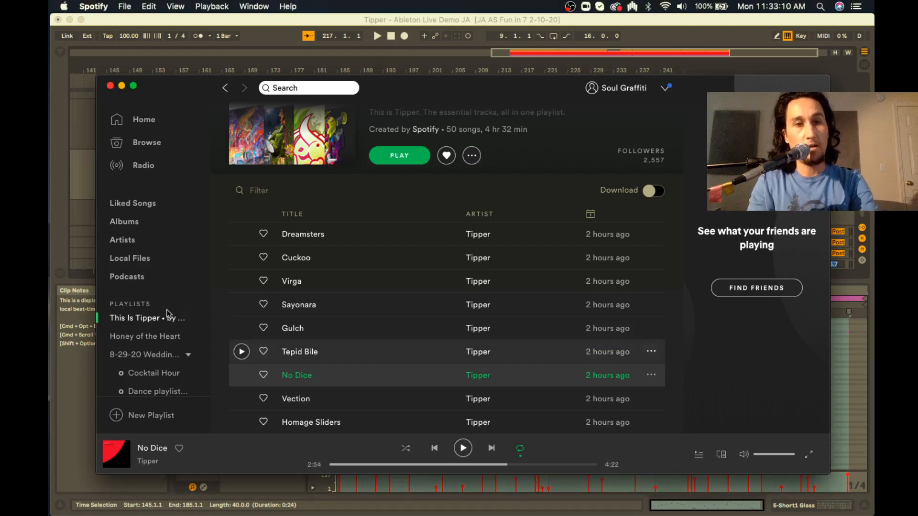
{"action": "left_click", "coordinate": [70, 381]}
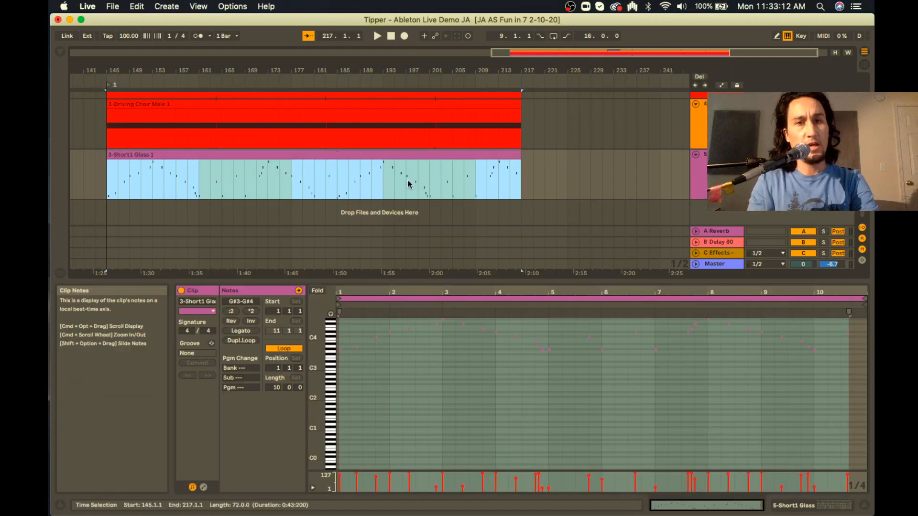
- Set arrangement locators at bar 177, where the drum break starts, and at bar 185, after the kick fill
{"action": "scroll", "coordinate": [408, 184], "scroll_direction": "up", "scroll_amount": 3}
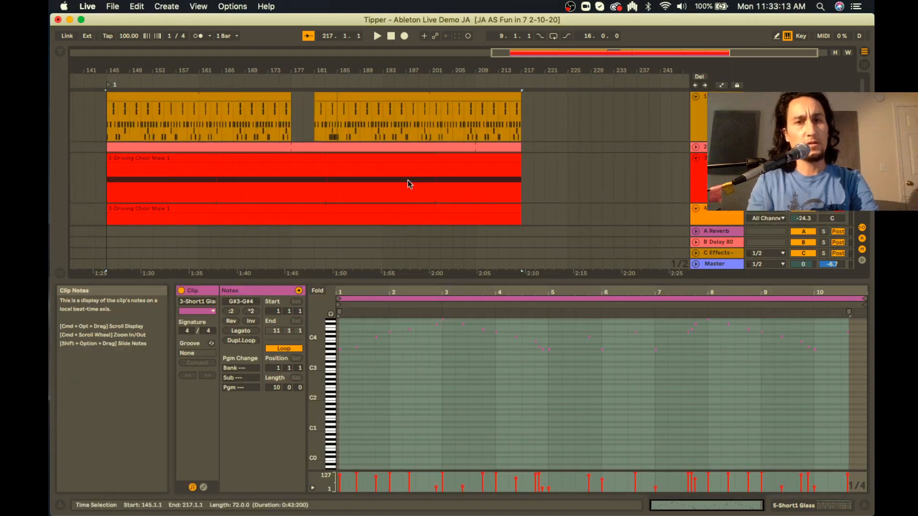
{"action": "left_click", "coordinate": [320, 124]}
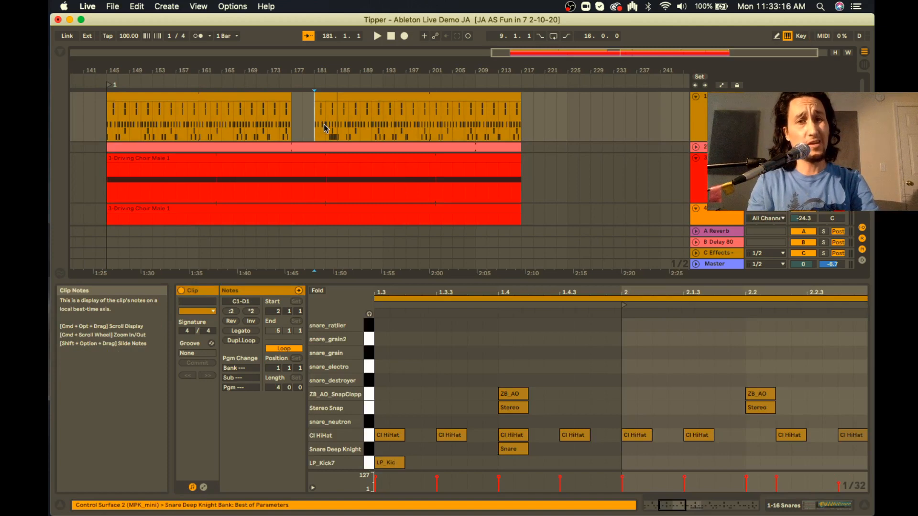
{"action": "left_click", "coordinate": [291, 125]}
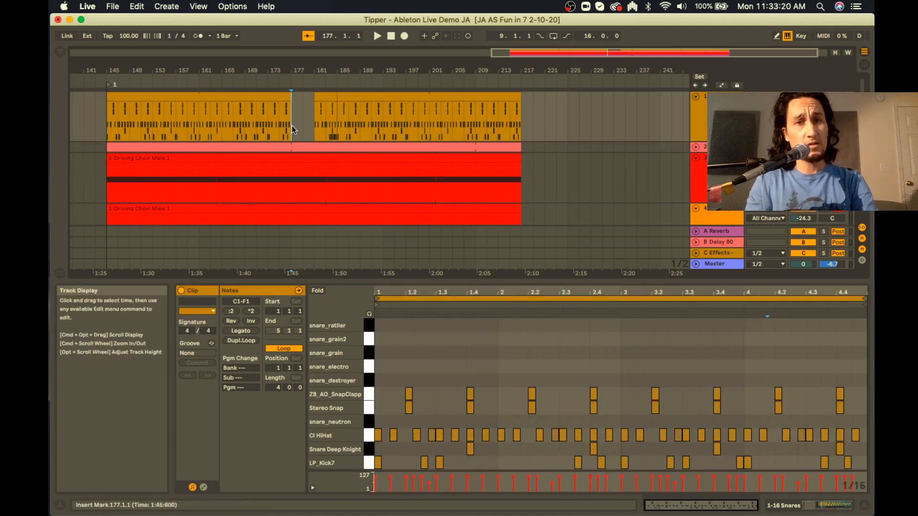
{"action": "left_click", "coordinate": [699, 76]}
{"action": "left_click", "coordinate": [337, 120]}
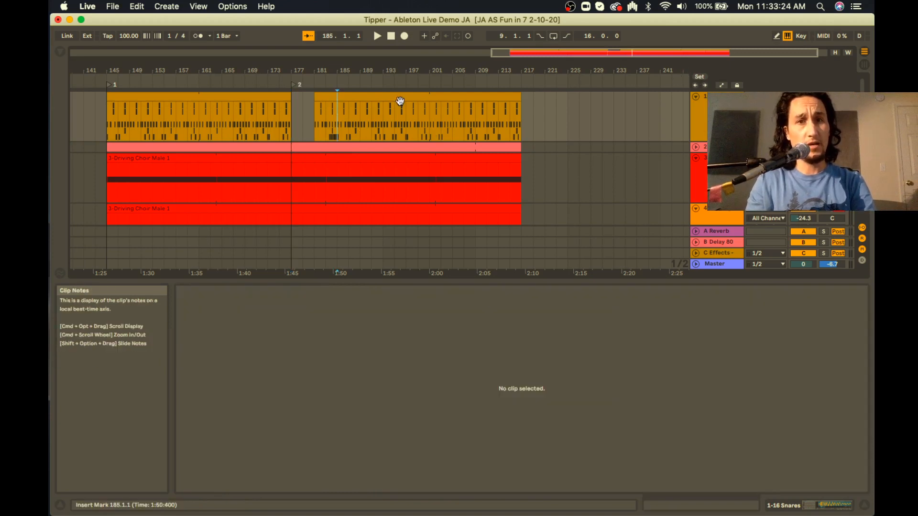
{"action": "left_click", "coordinate": [699, 78]}
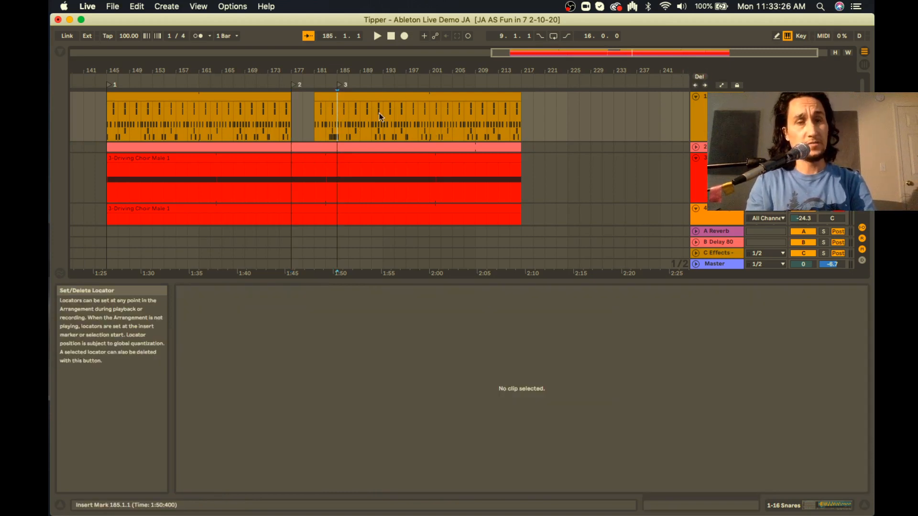
{"action": "left_click", "coordinate": [291, 120]}
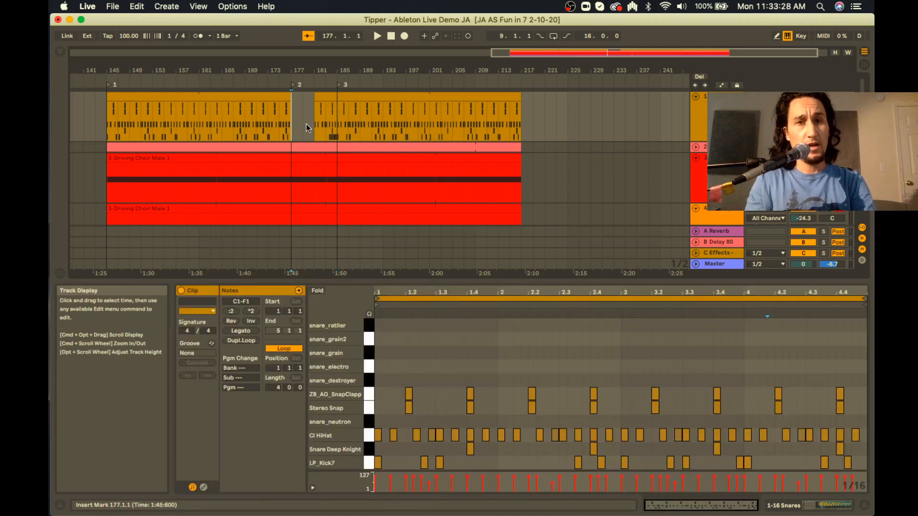
{"action": "scroll", "coordinate": [328, 210], "scroll_direction": "down", "scroll_amount": 5}
{"action": "left_click", "coordinate": [357, 216], "text": "shift"}
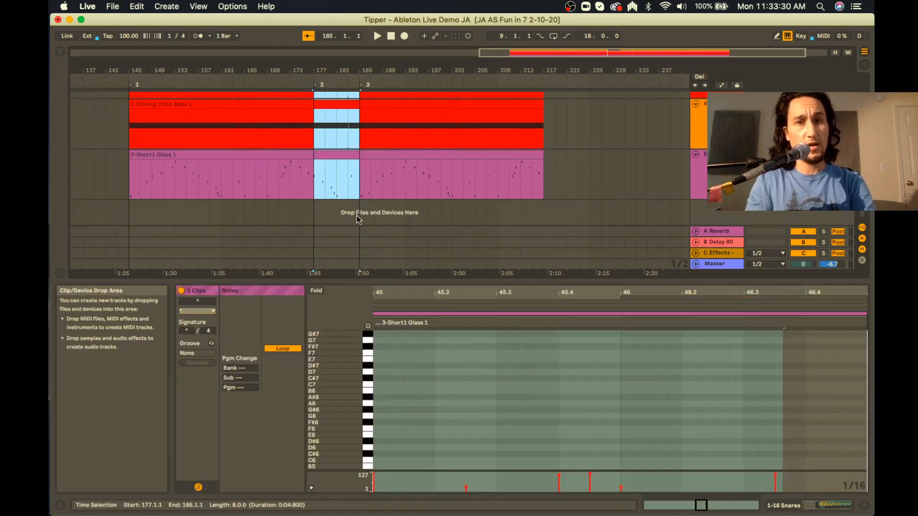
{"action": "scroll", "coordinate": [356, 216], "scroll_direction": "up", "scroll_amount": 5}
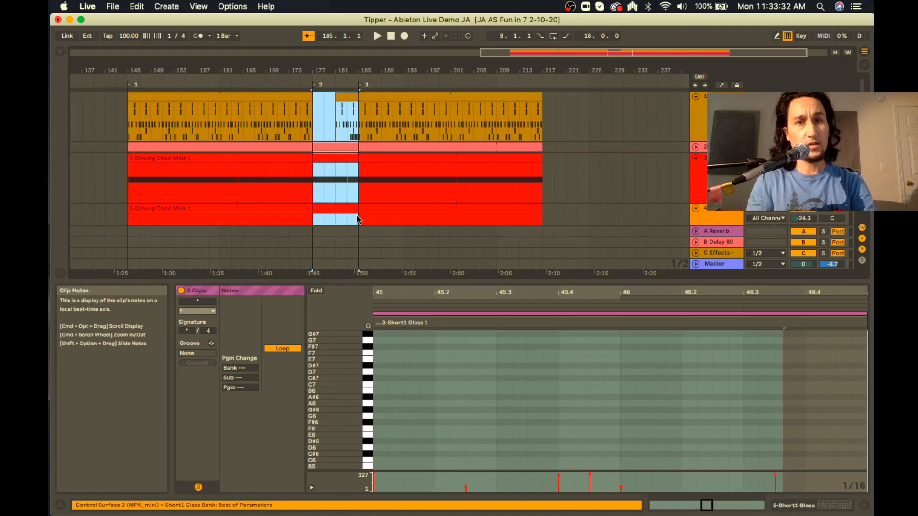
- Copy the section between locators 2 and 3, bars 177 to 185, across all five tracks
{"action": "left_click", "coordinate": [313, 118]}
{"action": "scroll", "coordinate": [346, 182], "scroll_direction": "down", "scroll_amount": 4}
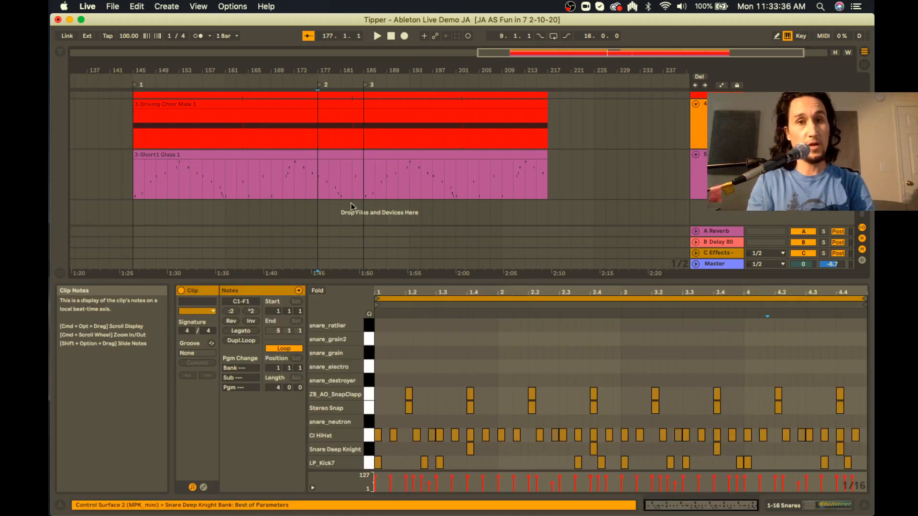
{"action": "scroll", "coordinate": [364, 222], "scroll_direction": "left", "scroll_amount": 2}
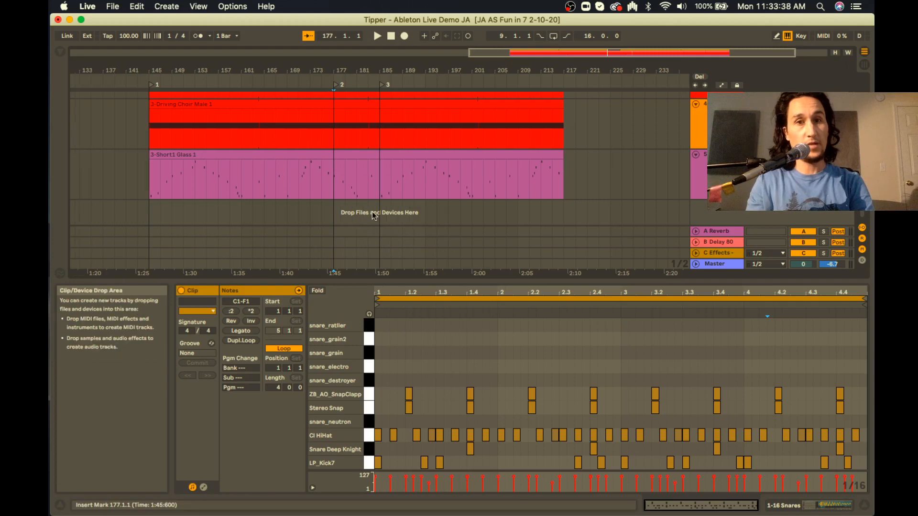
{"action": "left_click", "coordinate": [379, 217], "text": "shift"}
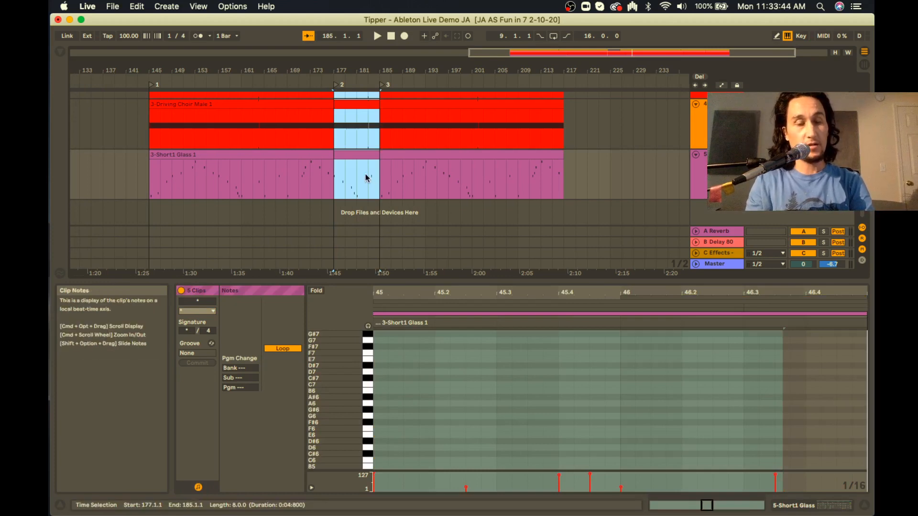
{"action": "scroll", "coordinate": [366, 178], "scroll_direction": "up", "scroll_amount": 3}
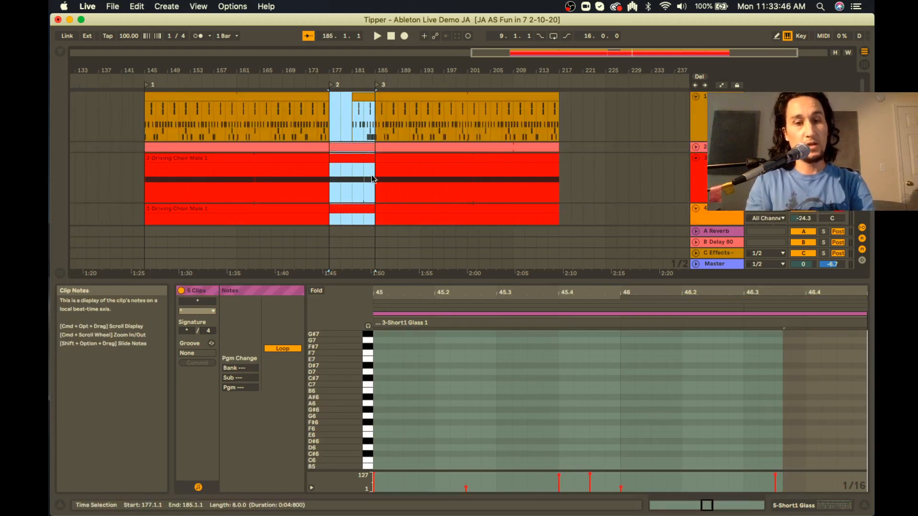
- Switch to Session View, enlarge the clip slot area, and paste the copied section starting at scene 2 of the 16 Snares track
{"action": "key", "text": "Tab"}
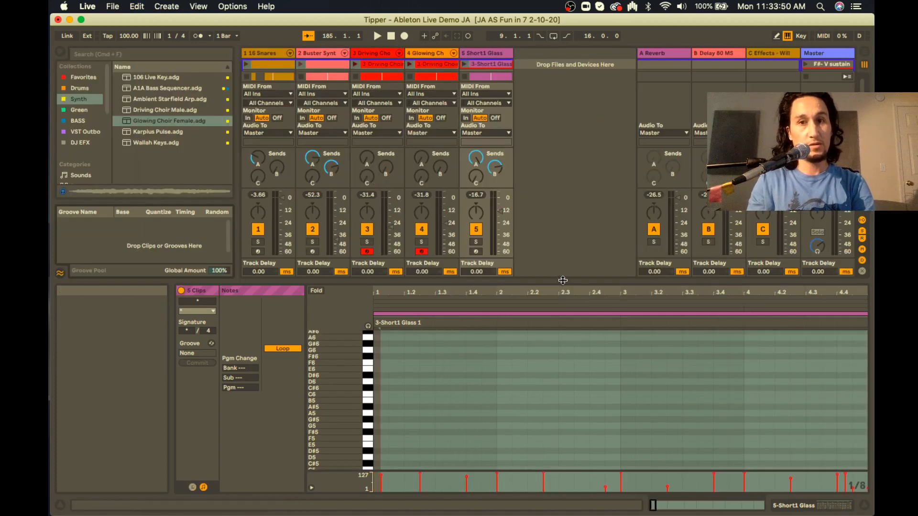
{"action": "left_click_drag", "start_coordinate": [564, 282], "coordinate": [563, 381]}
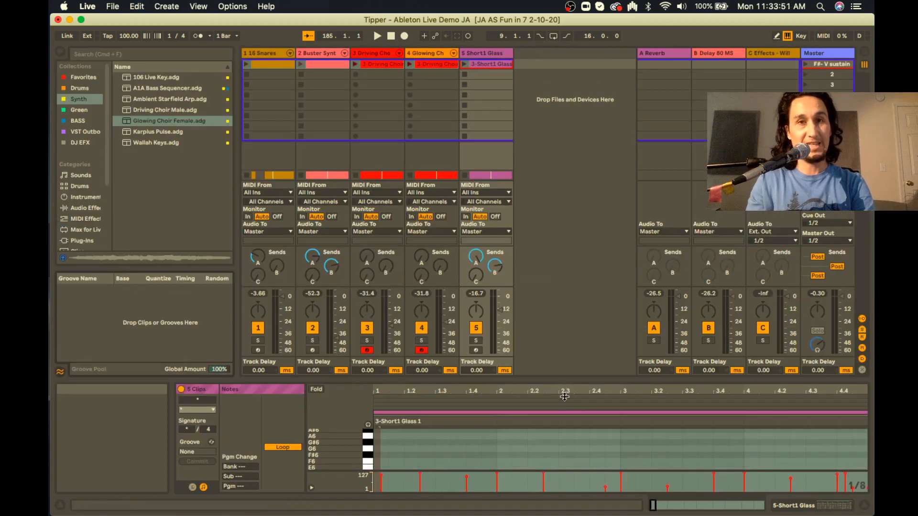
{"action": "left_click", "coordinate": [274, 74], "text": "super"}
{"action": "key", "text": "super+d"}
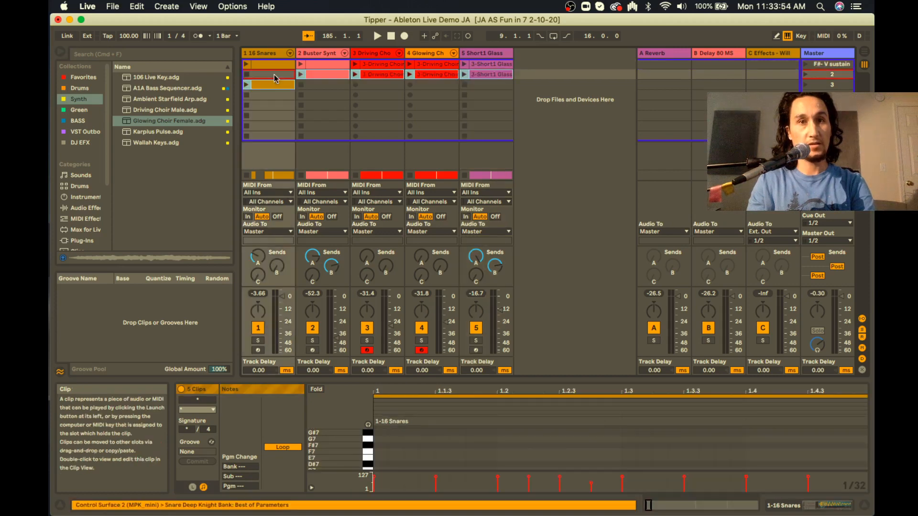
- Examine the pasted drum and Buster Synth clips in scenes 2 and 3 against the drum gap and fill in the arrangement
{"action": "left_click", "coordinate": [308, 95]}
{"action": "left_click", "coordinate": [323, 84]}
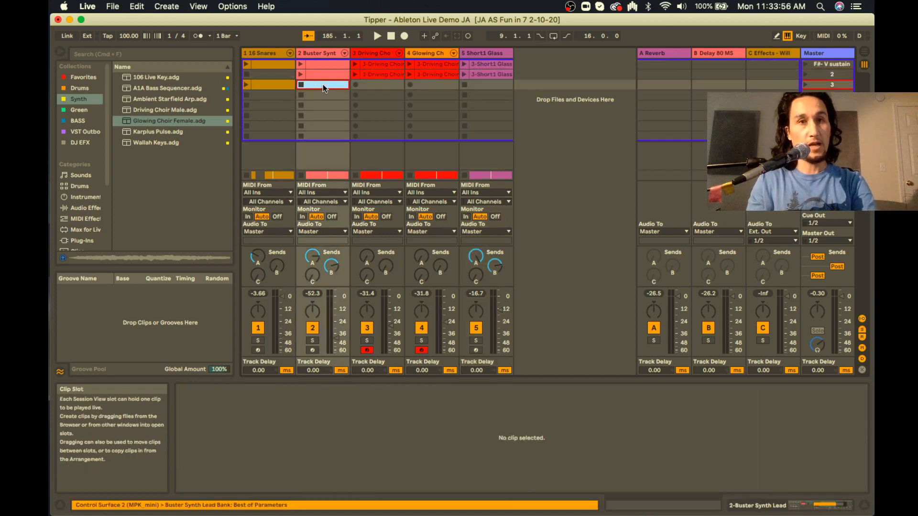
{"action": "left_click", "coordinate": [267, 74]}
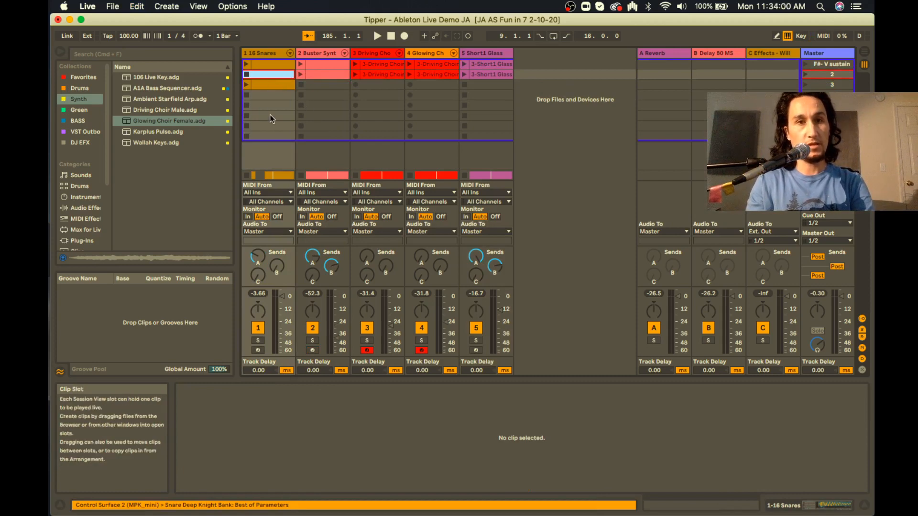
{"action": "left_click", "coordinate": [274, 85]}
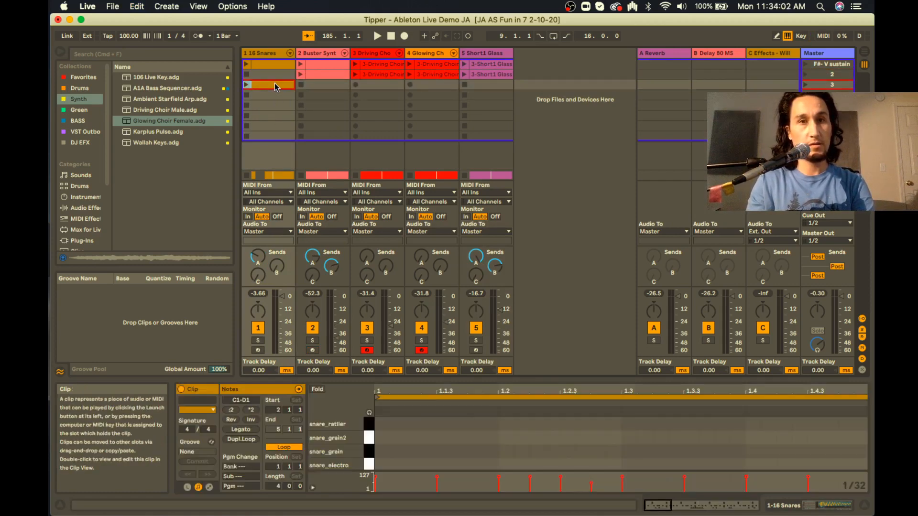
{"action": "left_click", "coordinate": [316, 77]}
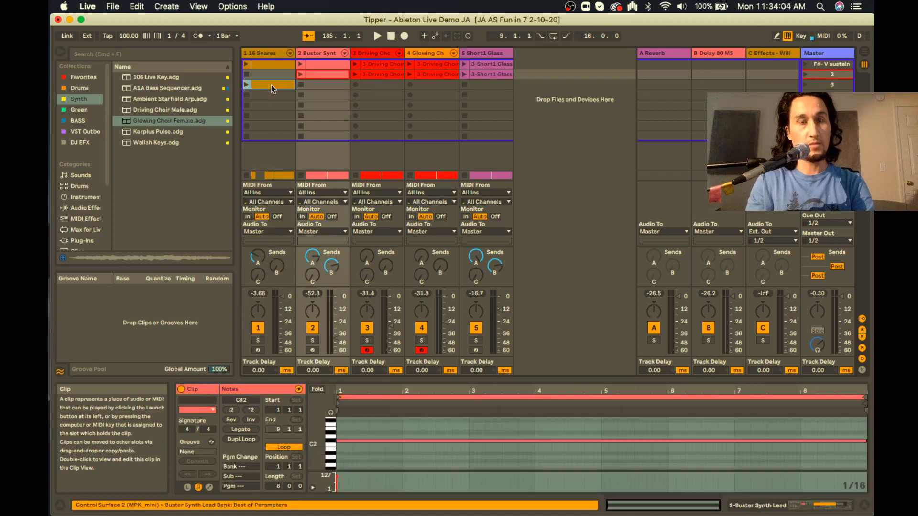
{"action": "left_click", "coordinate": [271, 85]}
{"action": "key", "text": "Tab"}
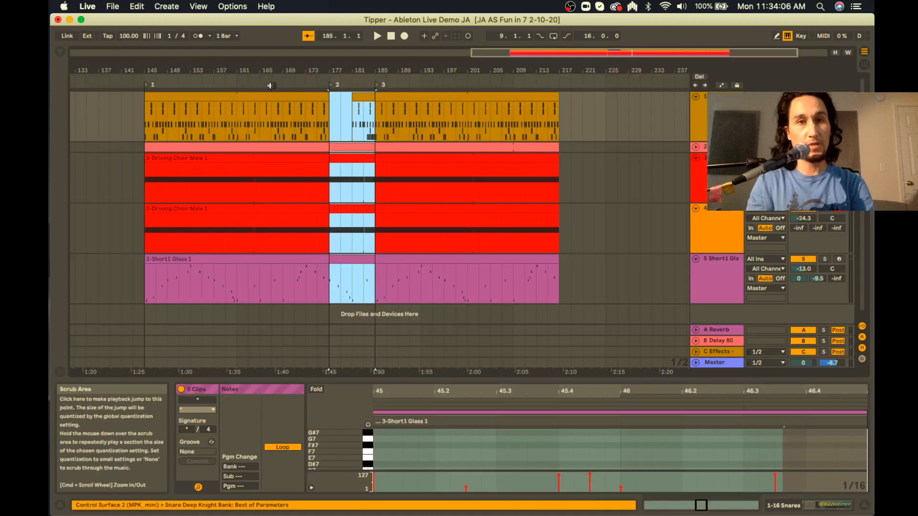
{"action": "left_click", "coordinate": [338, 116]}
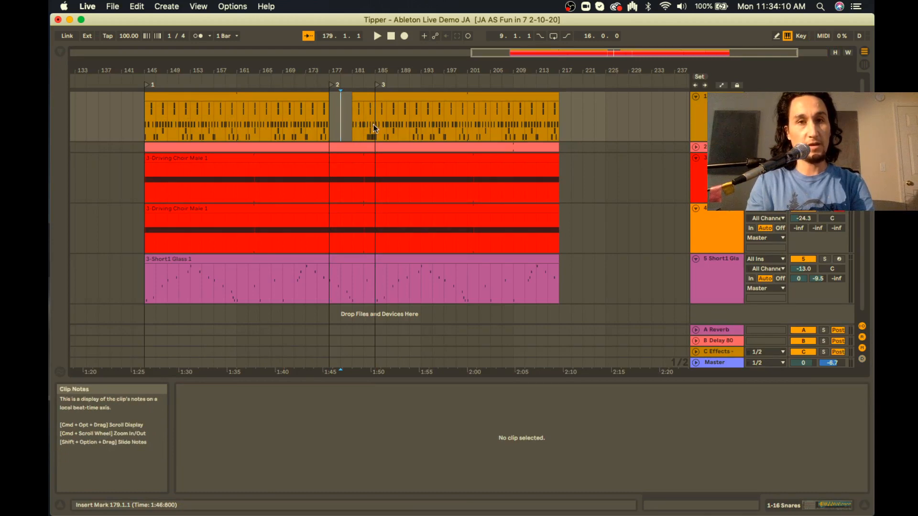
- Duplicate the scene 2 clips on the Buster Synth, Driving Choir, Glowing Choir and Short1 Glass tracks into scene 3
{"action": "key", "text": "Tab"}
{"action": "left_click", "coordinate": [330, 75]}
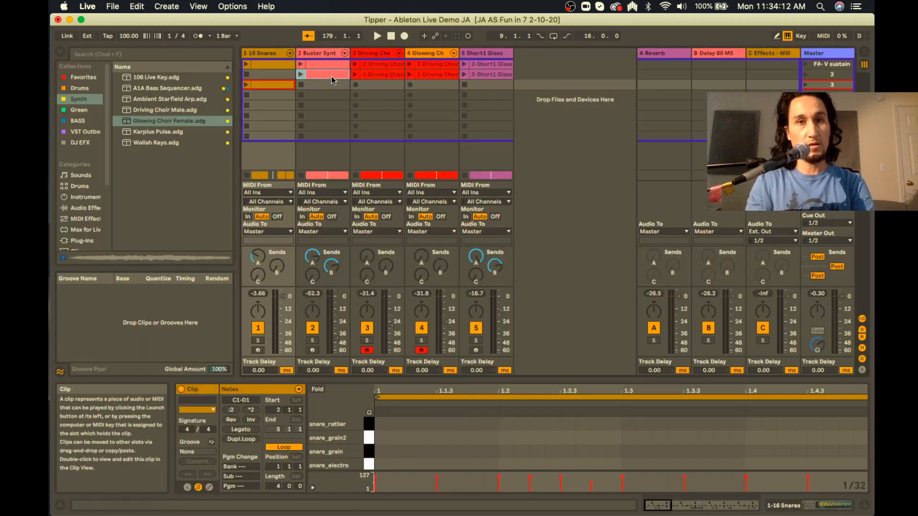
{"action": "left_click", "coordinate": [493, 74], "text": "shift"}
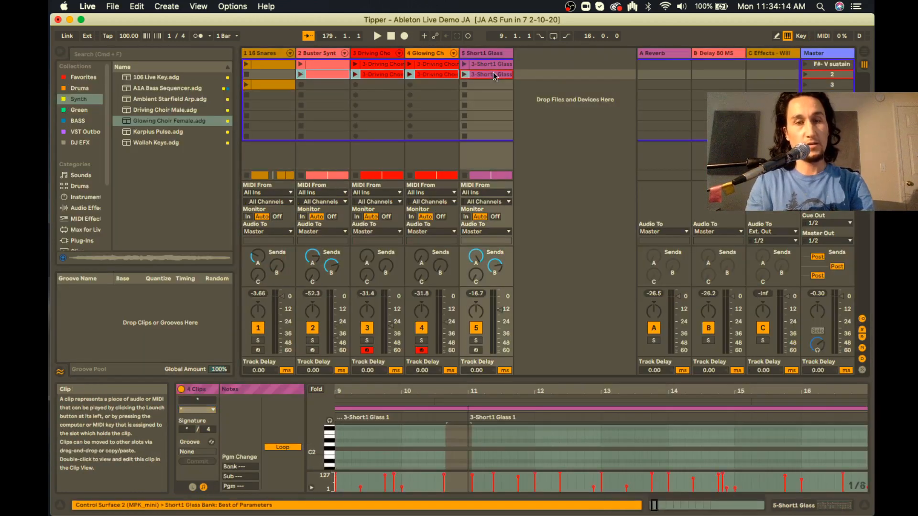
{"action": "key", "text": "super+d"}
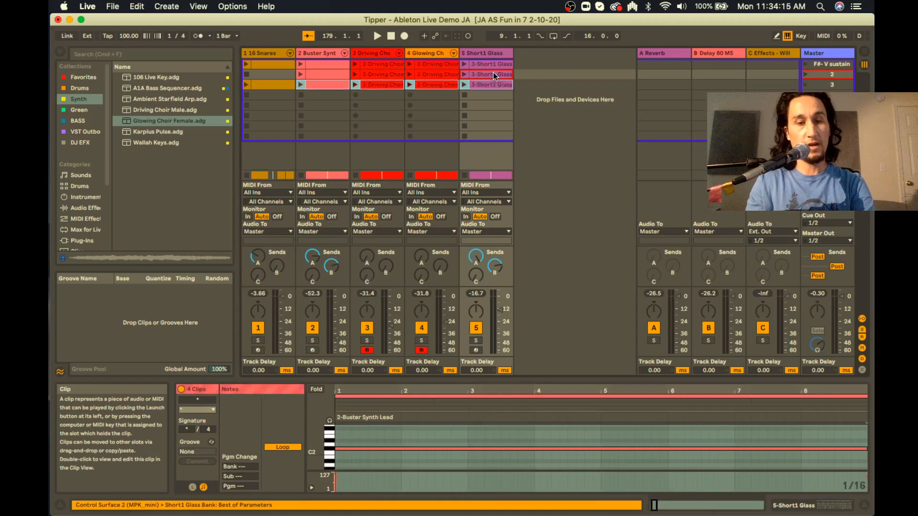
- Play scene 2 while inspecting its Driving Choir clip, launch scene 3 to hear the drums return, and stop playback
{"action": "left_click", "coordinate": [805, 75]}
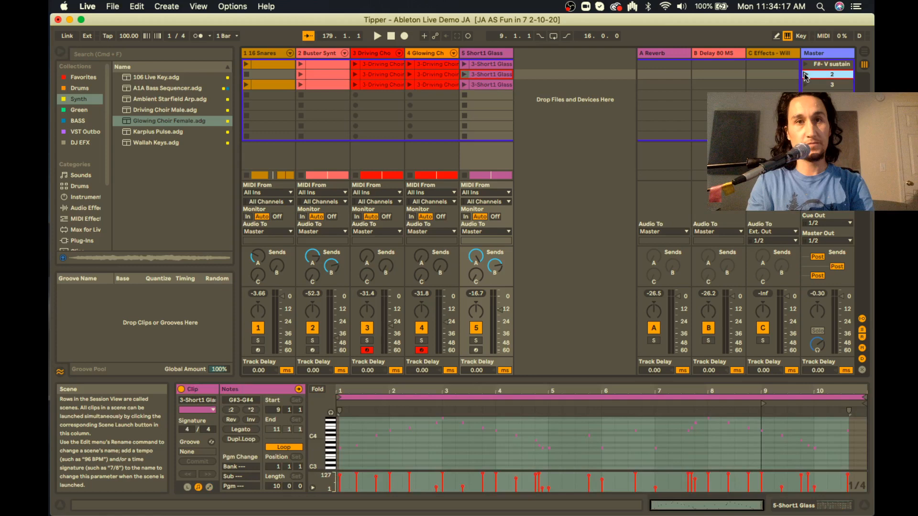
{"action": "left_click", "coordinate": [806, 75]}
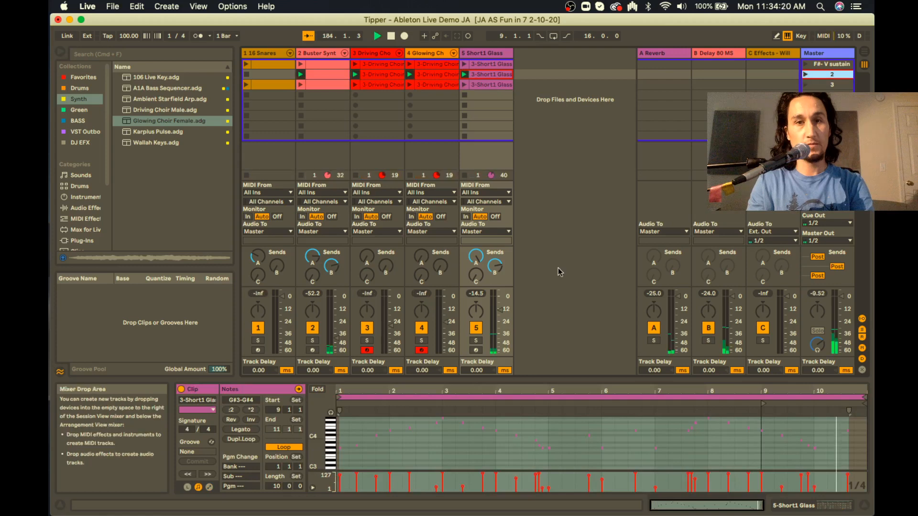
{"action": "left_click", "coordinate": [384, 75]}
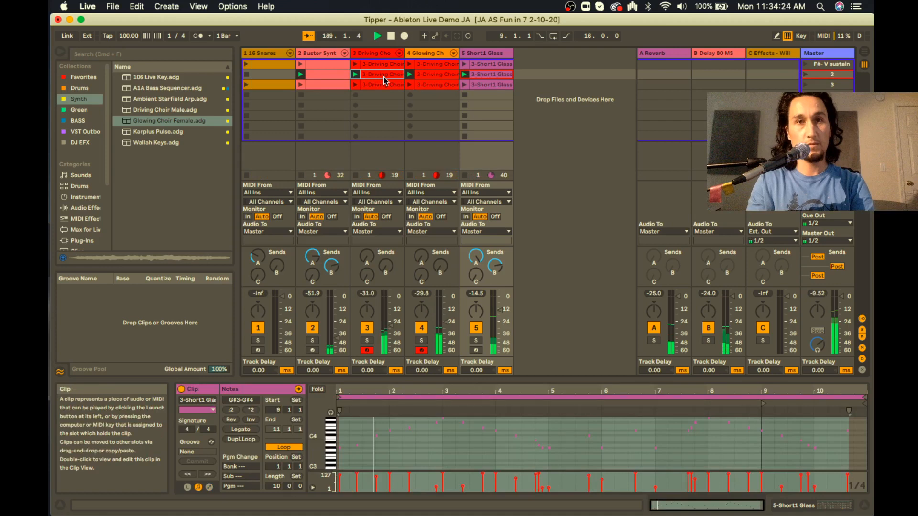
{"action": "left_click", "coordinate": [375, 75]}
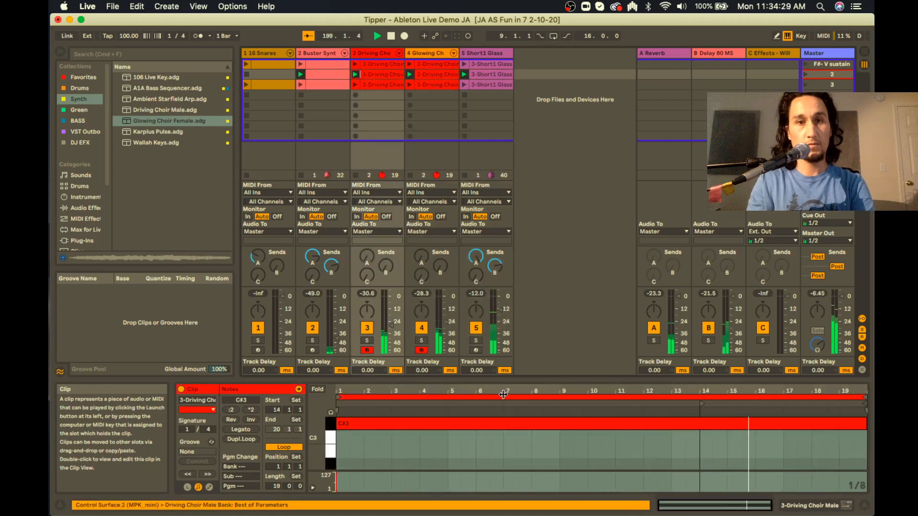
{"action": "left_click", "coordinate": [524, 459]}
{"action": "scroll", "coordinate": [524, 459], "scroll_direction": "down", "scroll_amount": 1}
{"action": "scroll", "coordinate": [523, 454], "scroll_direction": "down", "scroll_amount": 3}
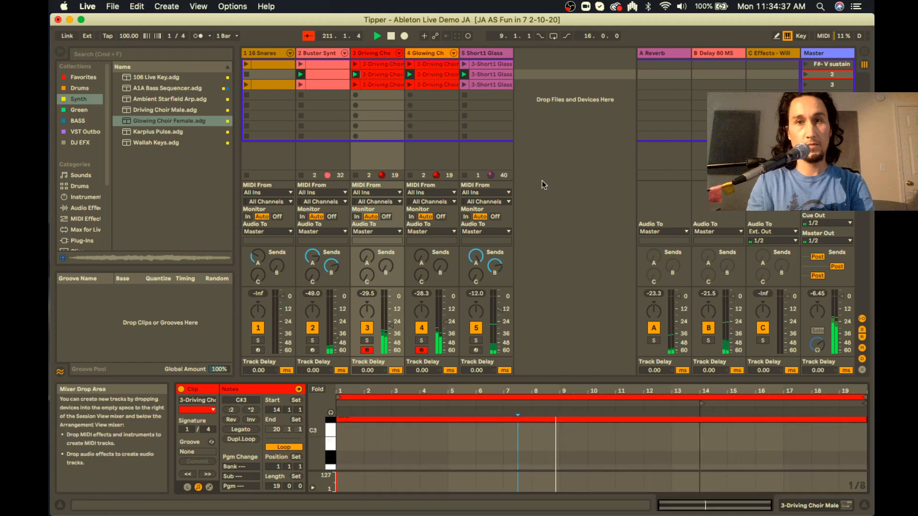
{"action": "left_click", "coordinate": [819, 85]}
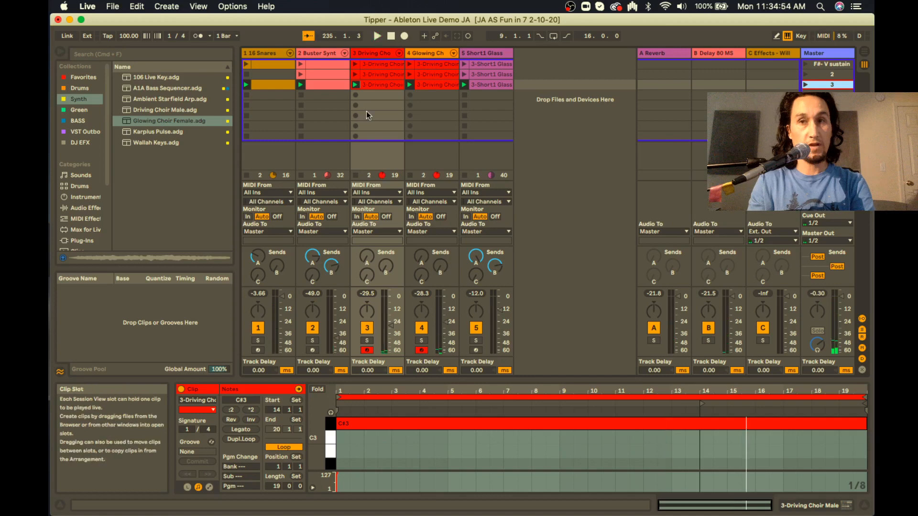
- Fill scene 4 with a copy of the scene 1 drum clip and duplicates of the scene 3 synth, choir and glass clips
{"action": "left_click", "coordinate": [272, 86]}
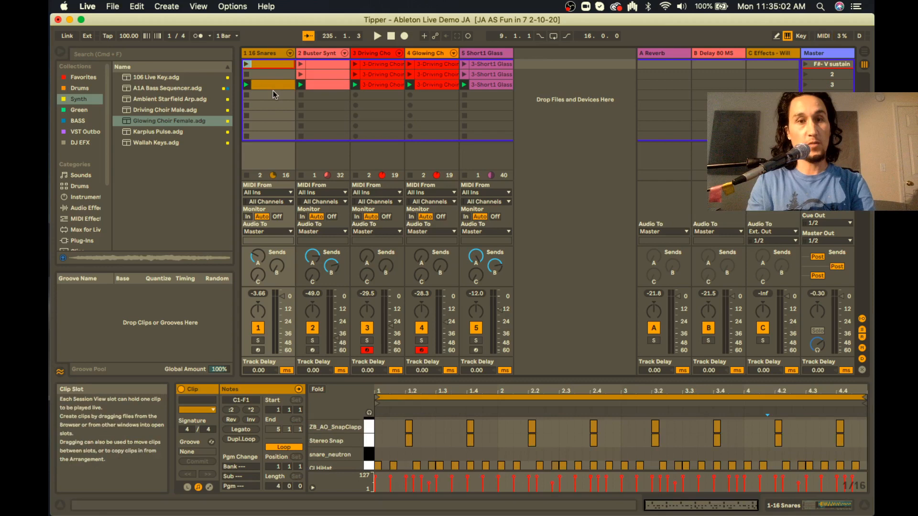
{"action": "left_click", "coordinate": [272, 94]}
{"action": "key", "text": "super+v"}
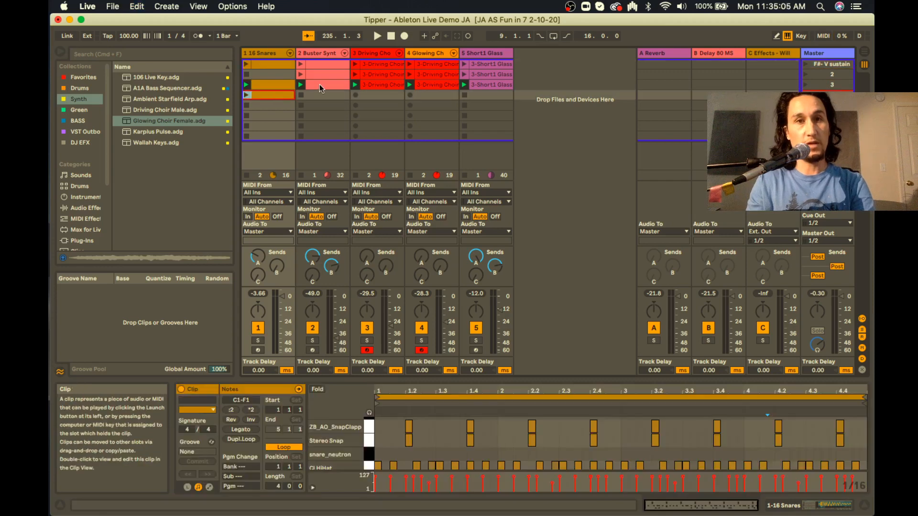
{"action": "left_click", "coordinate": [320, 84]}
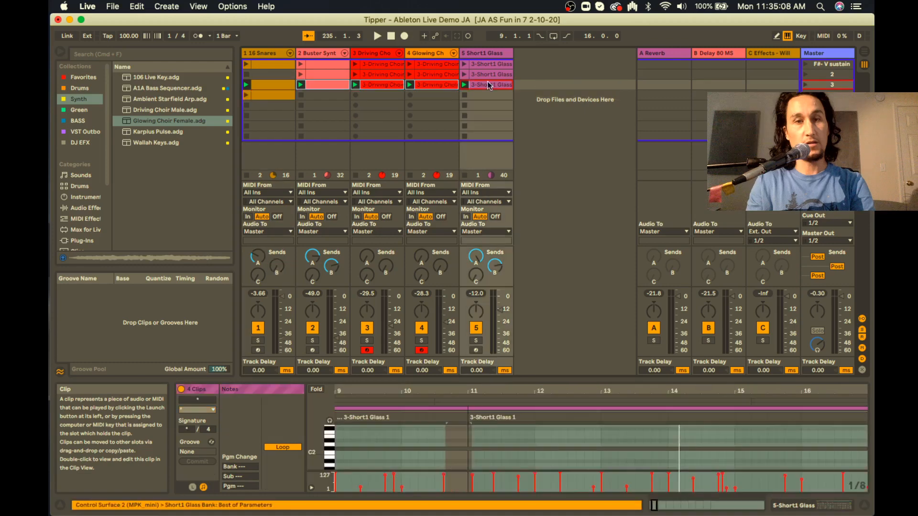
{"action": "left_click", "coordinate": [489, 81], "text": "shift"}
{"action": "key", "text": "super+d"}
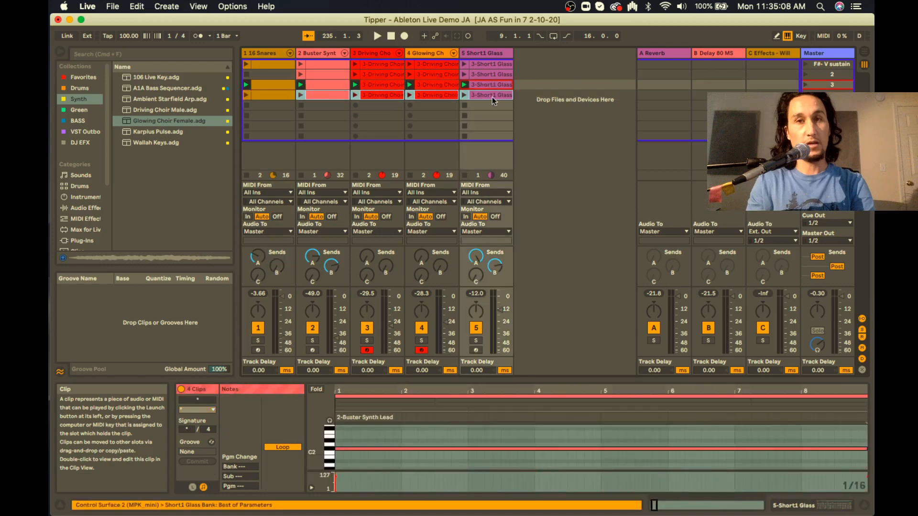
{"action": "left_click", "coordinate": [833, 83]}
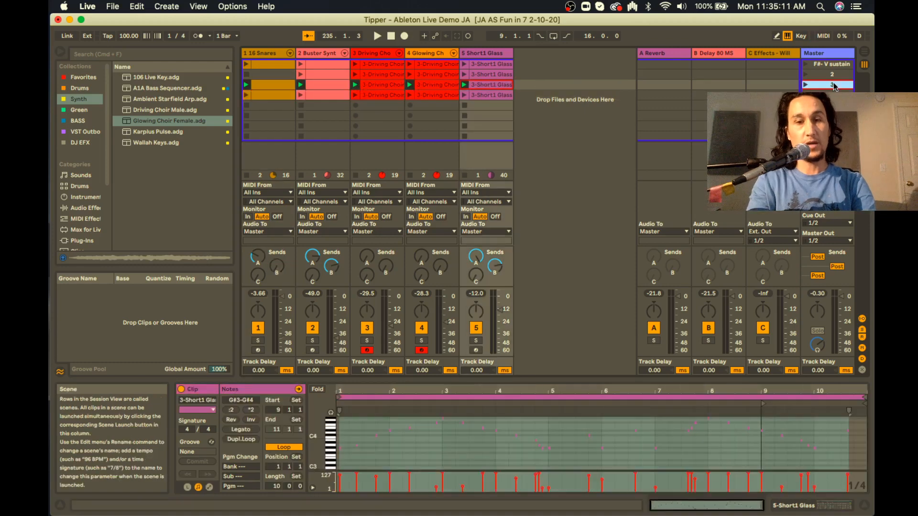
- Rename scene 3 as "Kick Break" and scene 2 as "No drums"
{"action": "key", "text": "super+r"}
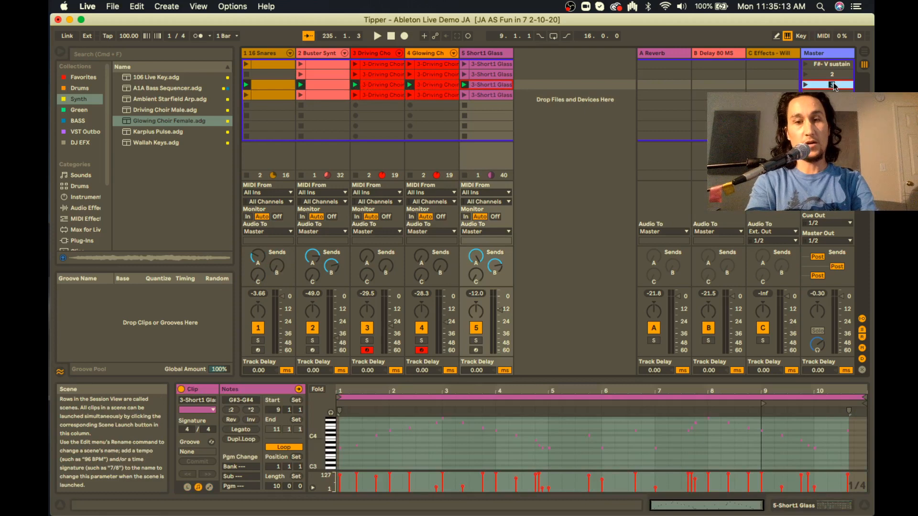
{"action": "type", "text": "K"}
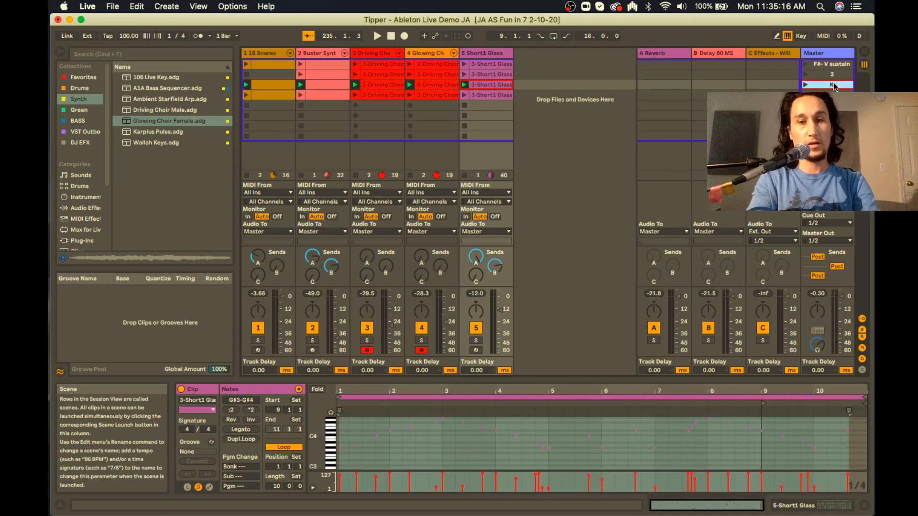
{"action": "type", "text": "ick Break"}
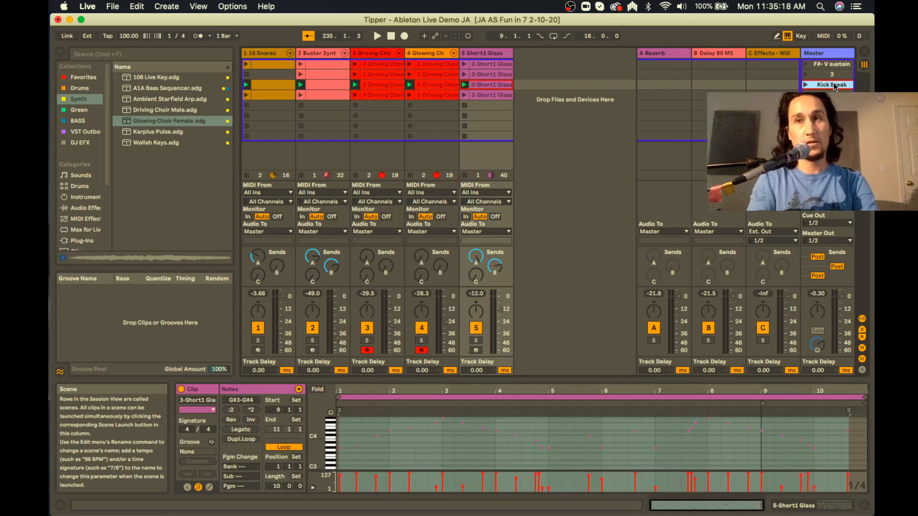
{"action": "left_click", "coordinate": [832, 74]}
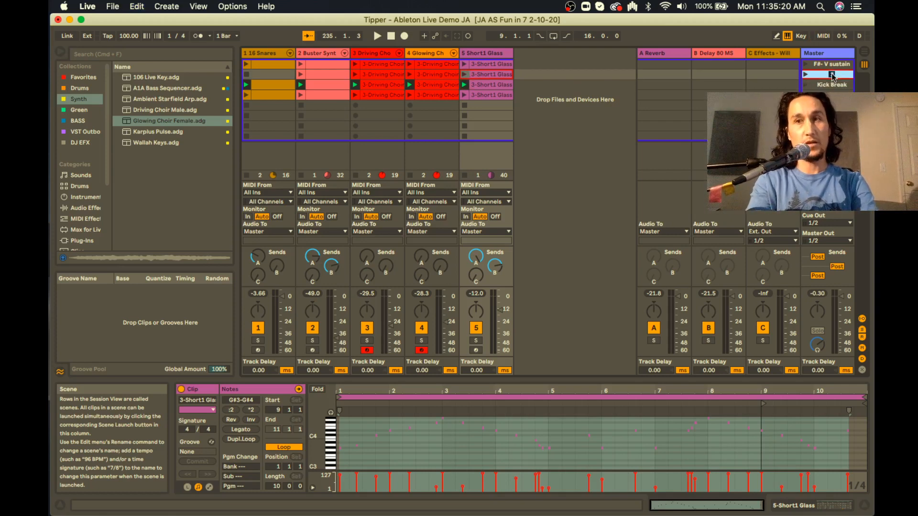
{"action": "type", "text": "No drums"}
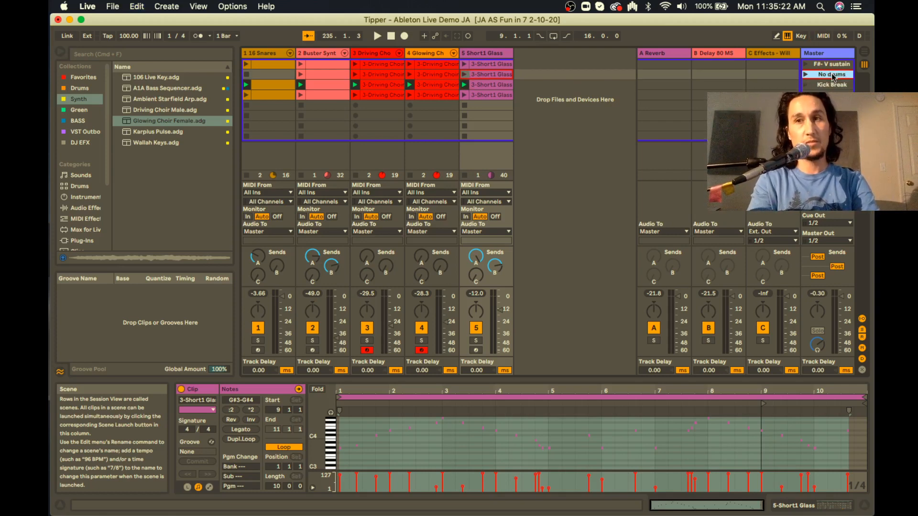
- With the No drums scene playing, move the start markers of its Glowing Choir and Driving Choir clips to 1.1.1 and check the Buster Synth clip
{"action": "left_click", "coordinate": [805, 74]}
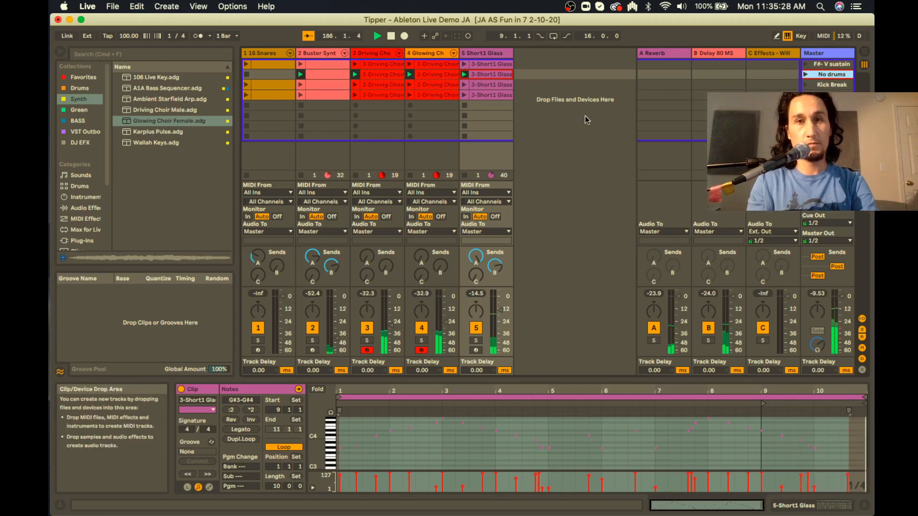
{"action": "left_click", "coordinate": [437, 76]}
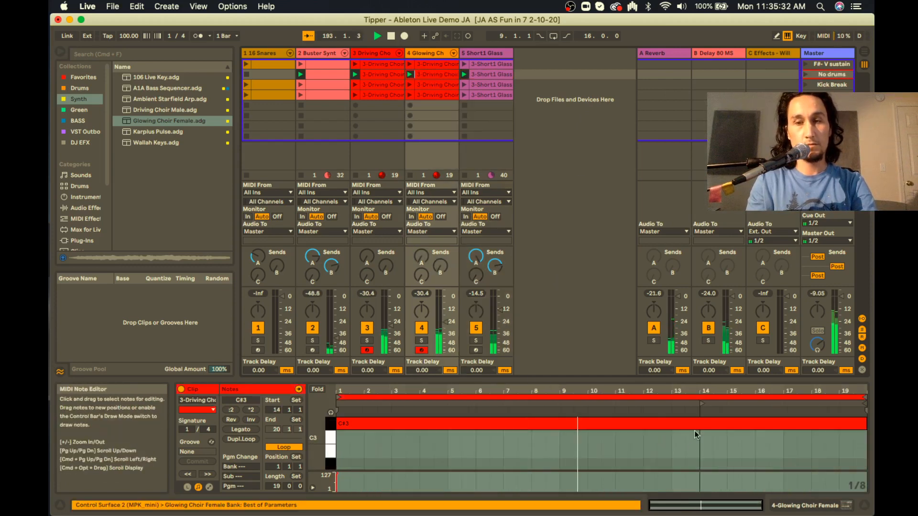
{"action": "left_click_drag", "start_coordinate": [701, 403], "coordinate": [338, 406]}
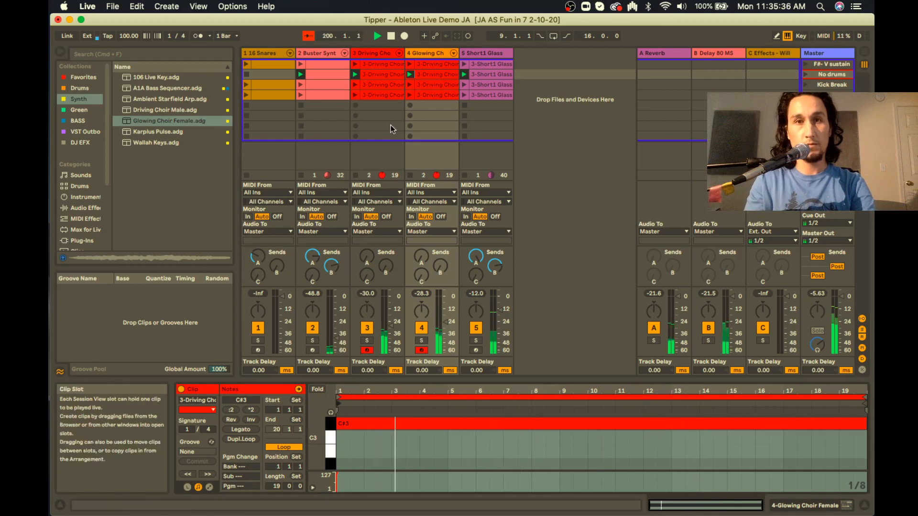
{"action": "left_click", "coordinate": [383, 75]}
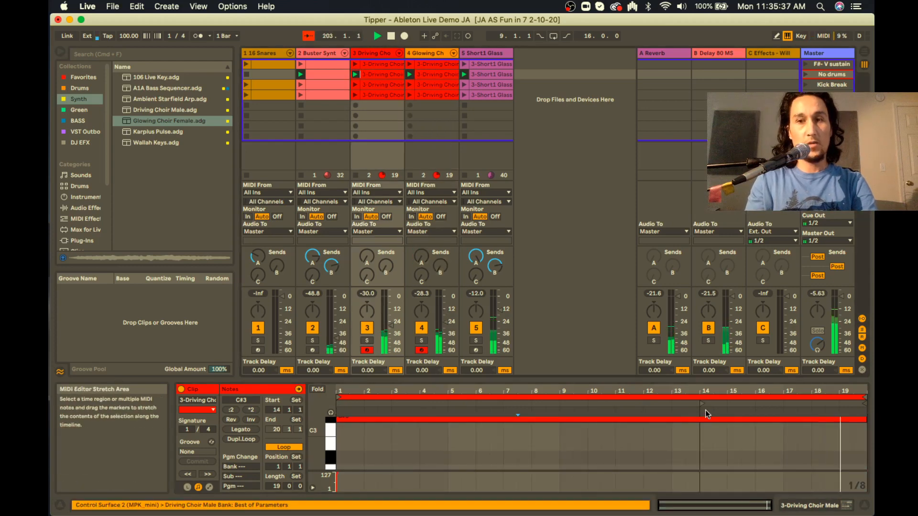
{"action": "left_click_drag", "start_coordinate": [702, 404], "coordinate": [342, 403]}
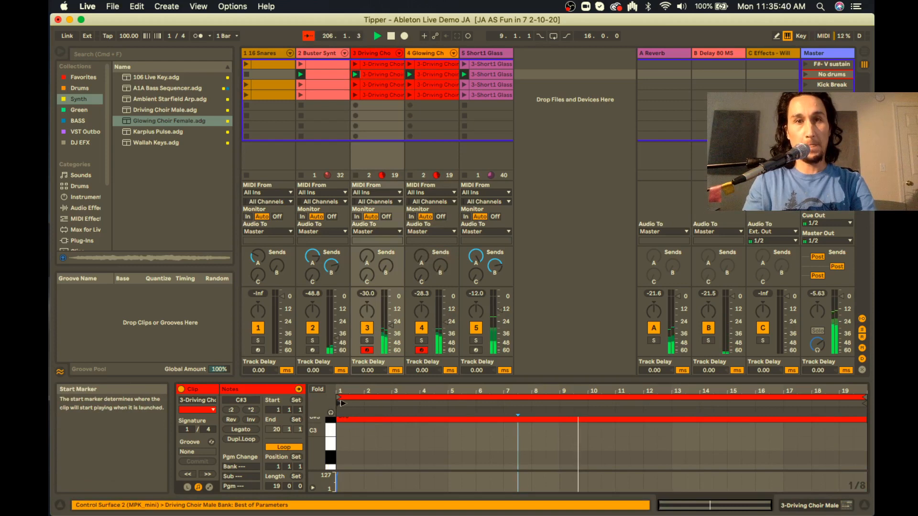
{"action": "left_click", "coordinate": [326, 74]}
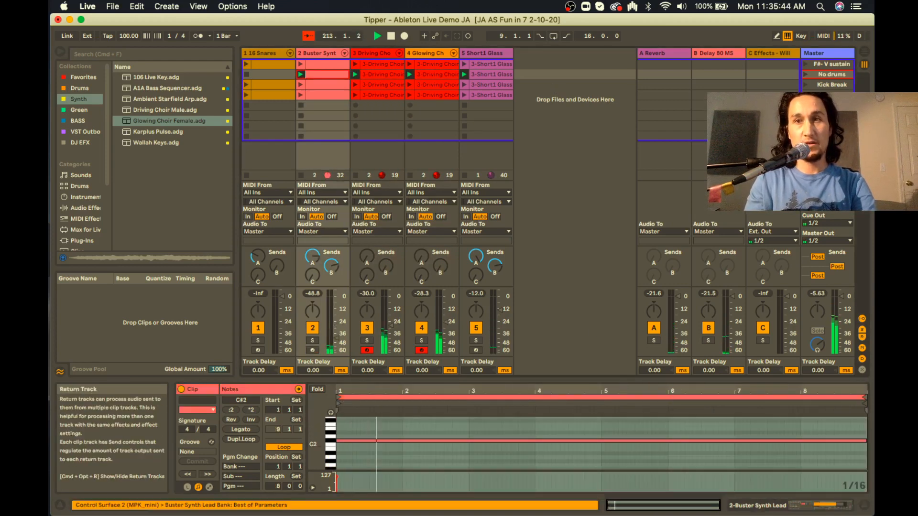
- Audition the transitions between scenes by launching No drums, Kick Break and scene 4, returning to Kick Break and scene 4, and stopping playback
{"action": "left_click", "coordinate": [806, 75]}
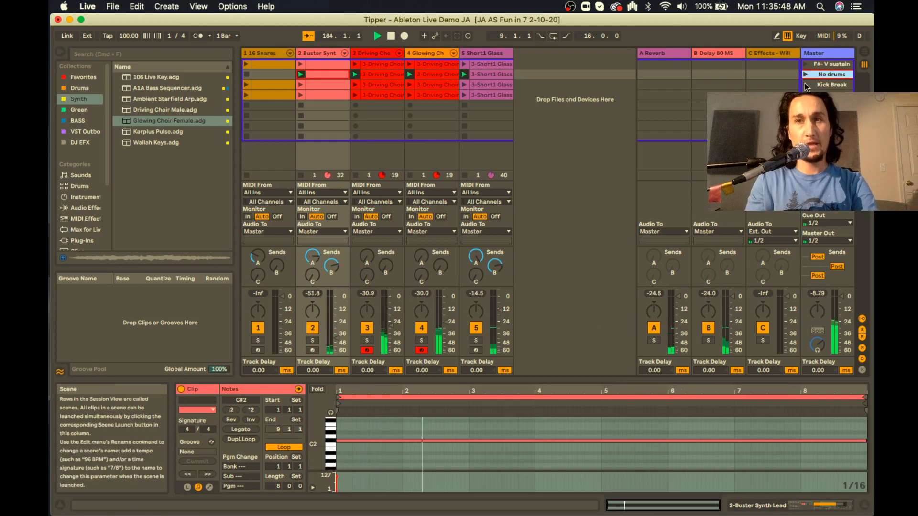
{"action": "left_click", "coordinate": [818, 85]}
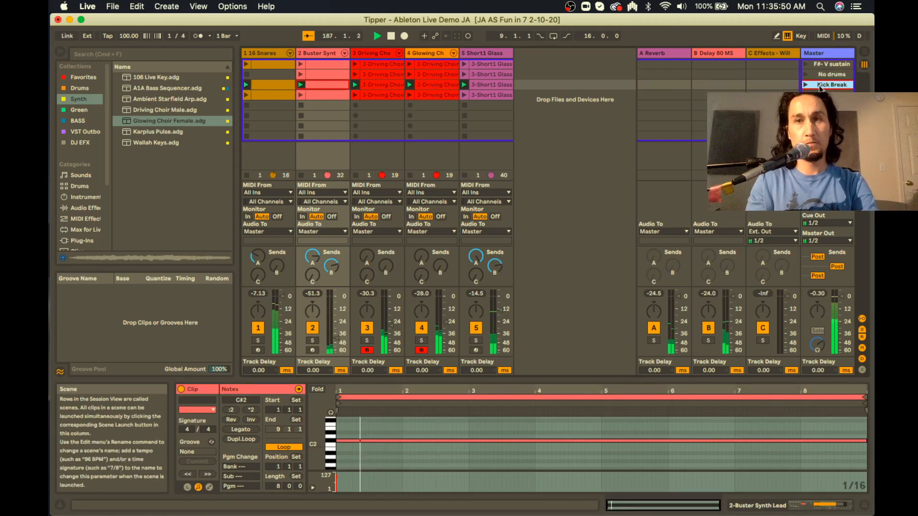
{"action": "left_click", "coordinate": [806, 95]}
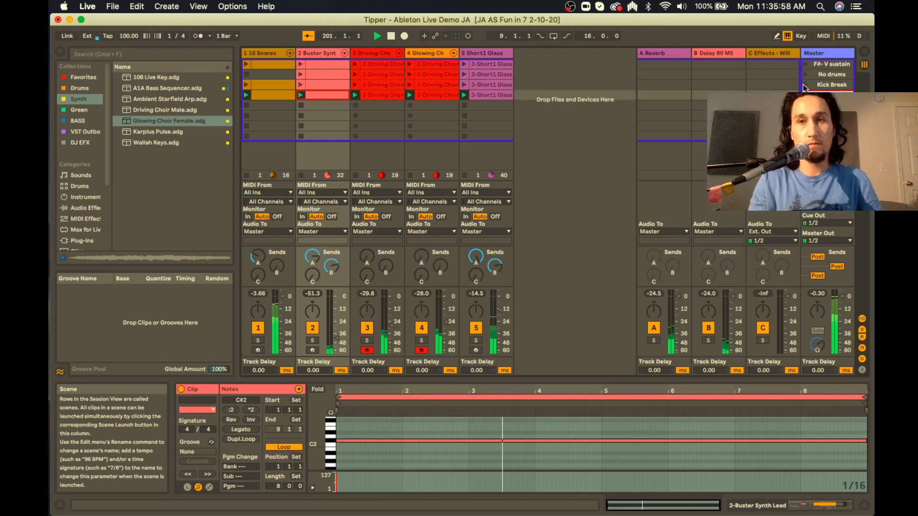
{"action": "left_click", "coordinate": [823, 85]}
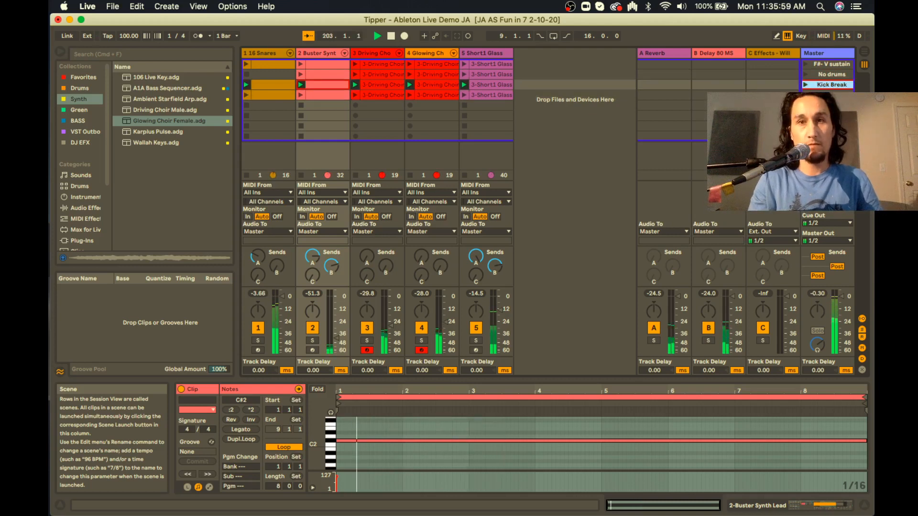
{"action": "left_click", "coordinate": [806, 95]}
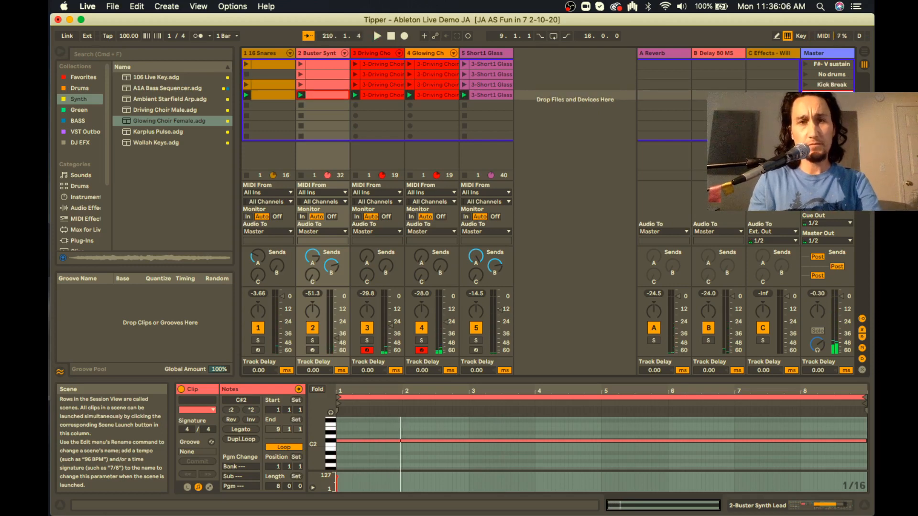
- Delete the Short1 Glass clip from scene 4 and play the scene without it
{"action": "left_click", "coordinate": [492, 93]}
{"action": "key", "text": "Delete"}
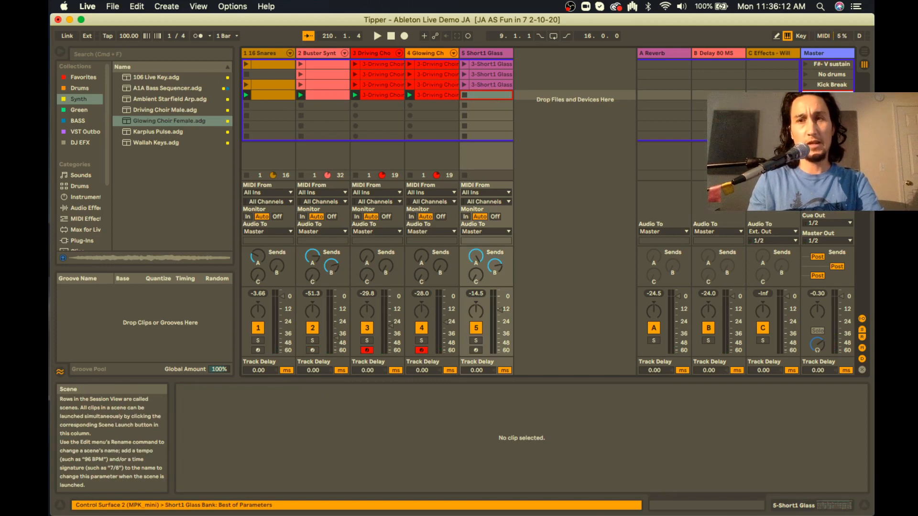
{"action": "key", "text": "space"}
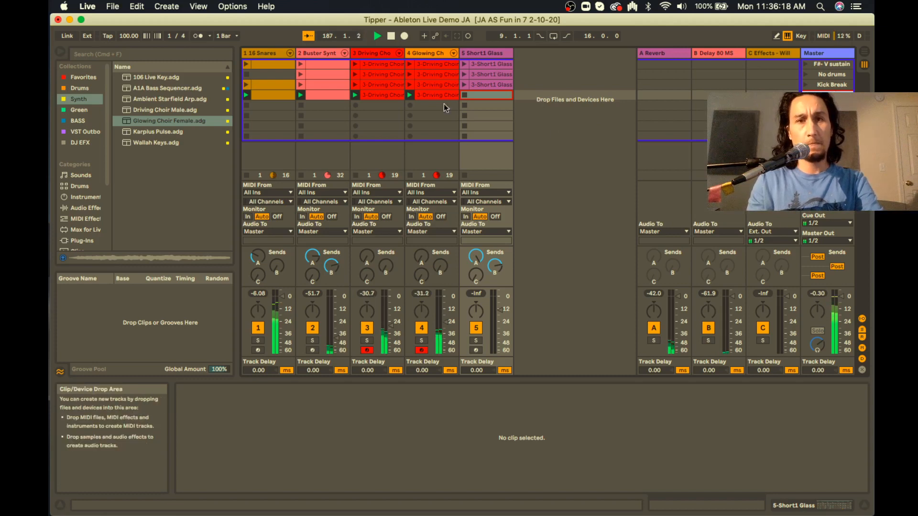
- Replace the Driving Choir and Glowing Choir clips in scene 4 with copies from the No drums scene, and resume playback
{"action": "left_click", "coordinate": [383, 75]}
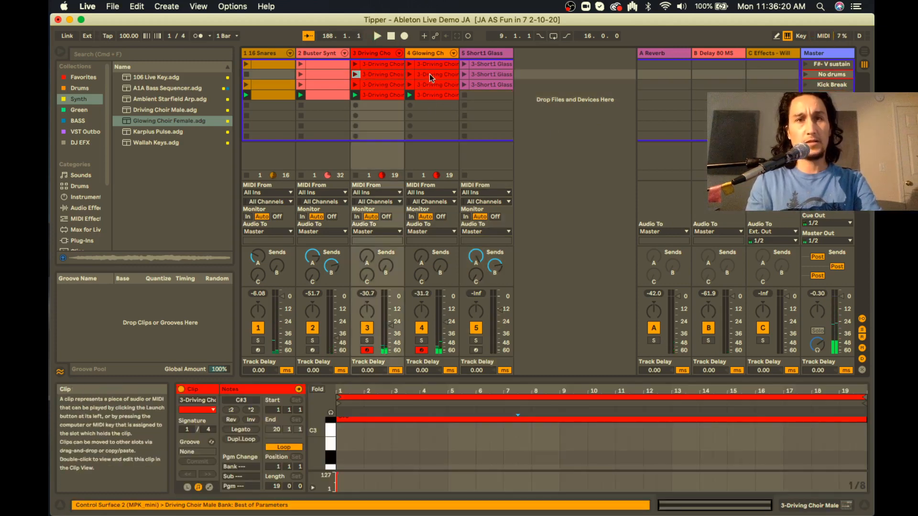
{"action": "left_click", "coordinate": [429, 74], "text": "shift"}
{"action": "key", "text": "super+c"}
{"action": "left_click", "coordinate": [381, 93]}
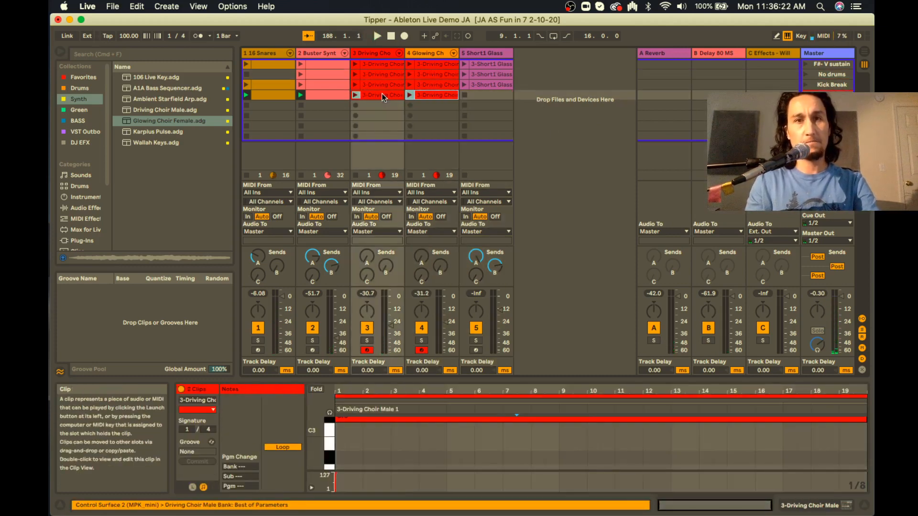
{"action": "key", "text": "super+v"}
{"action": "left_click", "coordinate": [805, 85]}
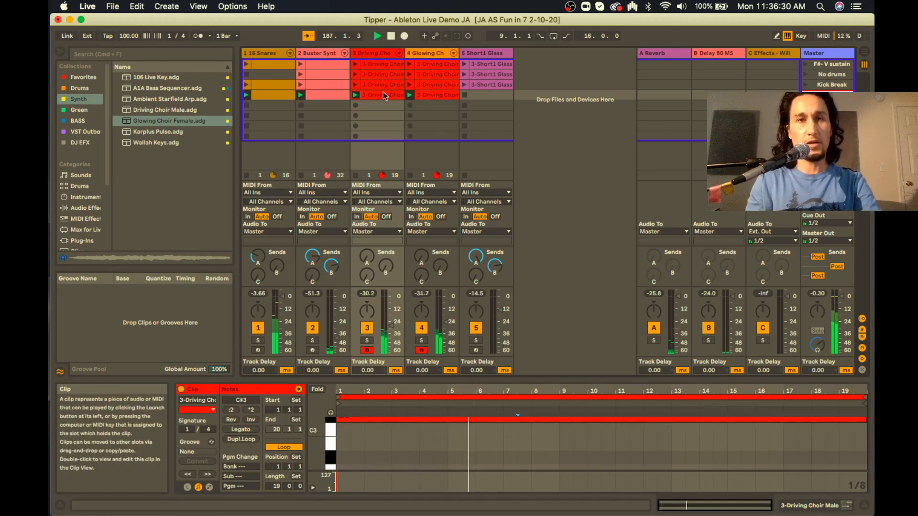
- Copy the Driving Choir and Glowing Choir clips from scene 4 over those in the Kick Break scene
{"action": "left_click", "coordinate": [434, 95], "text": "shift"}
{"action": "key", "text": "super+c"}
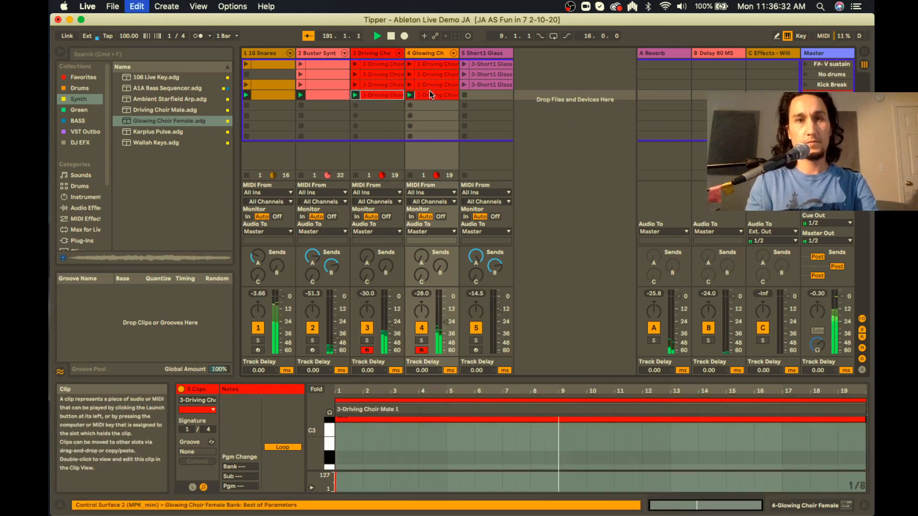
{"action": "left_click", "coordinate": [377, 85]}
{"action": "key", "text": "super+v"}
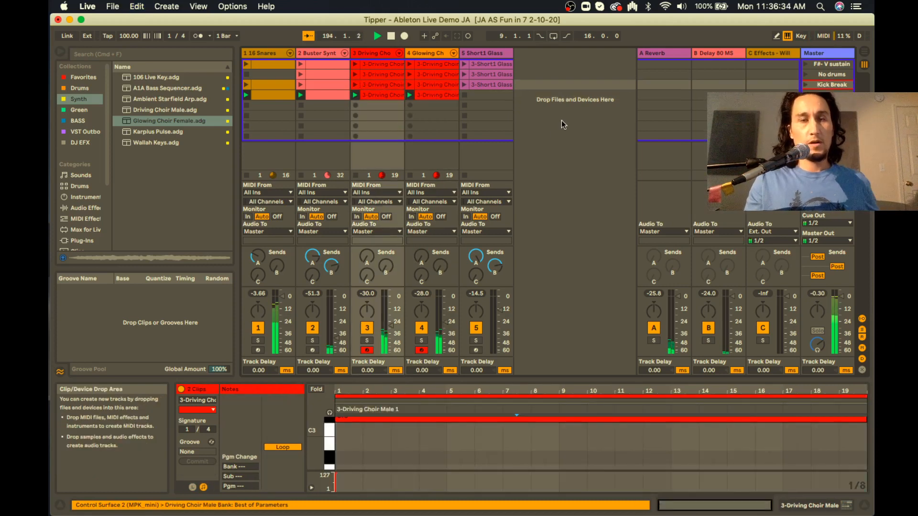
{"action": "left_click", "coordinate": [562, 122]}
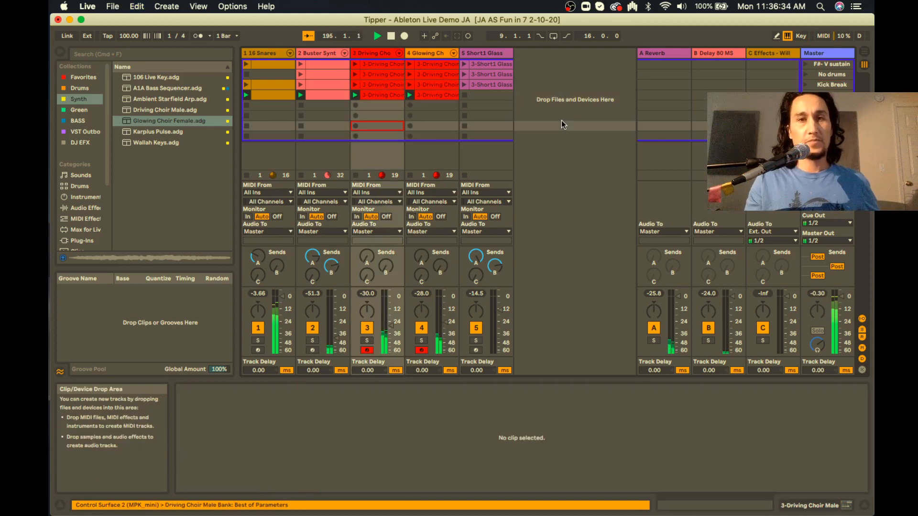
- Stop playback and insert a new MIDI track after the Short1 Glass track
{"action": "left_click", "coordinate": [486, 53]}
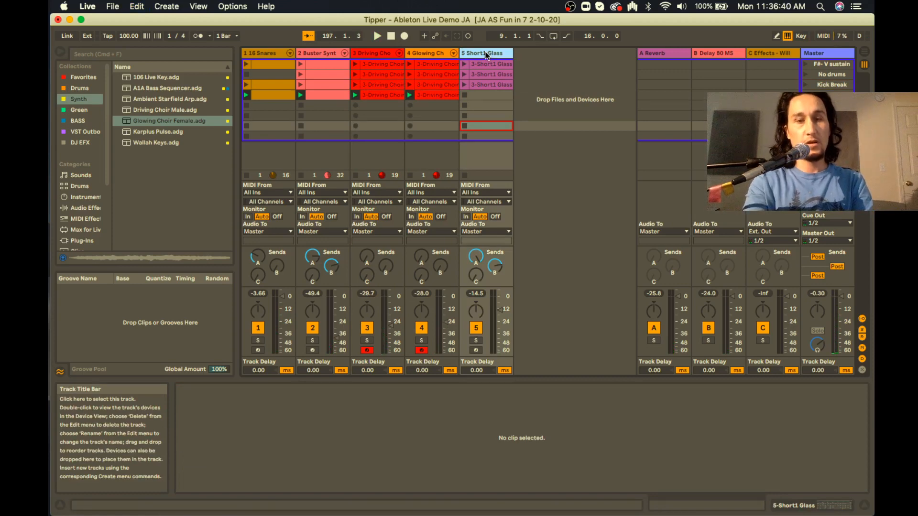
{"action": "key", "text": "super+shift+t"}
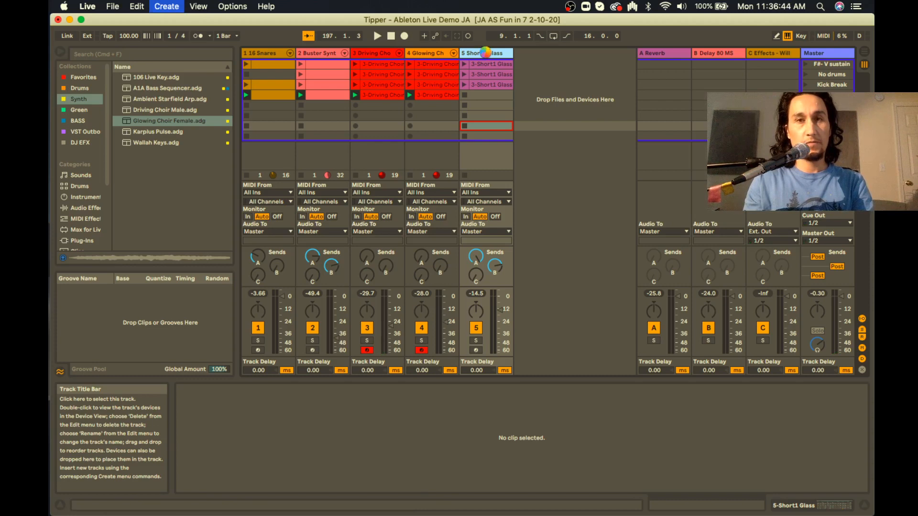
{"action": "left_click", "coordinate": [551, 54]}
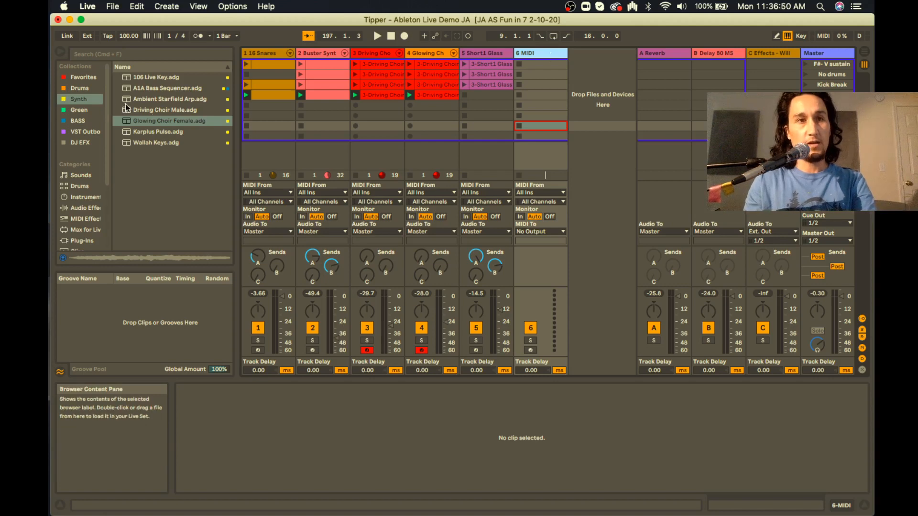
- Preview the A1A Bass Sequencer and Hip-Hop Sub Bass presets in the BASS collection
{"action": "left_click", "coordinate": [79, 121]}
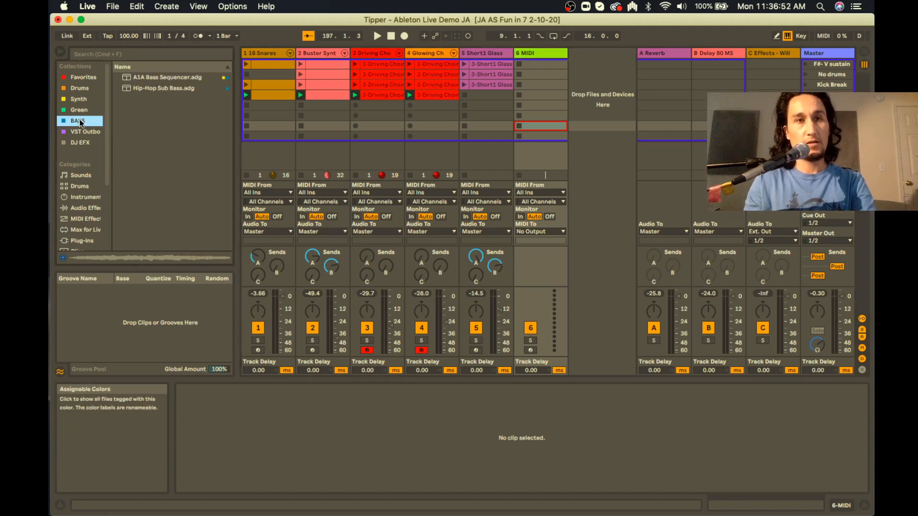
{"action": "left_click", "coordinate": [166, 76]}
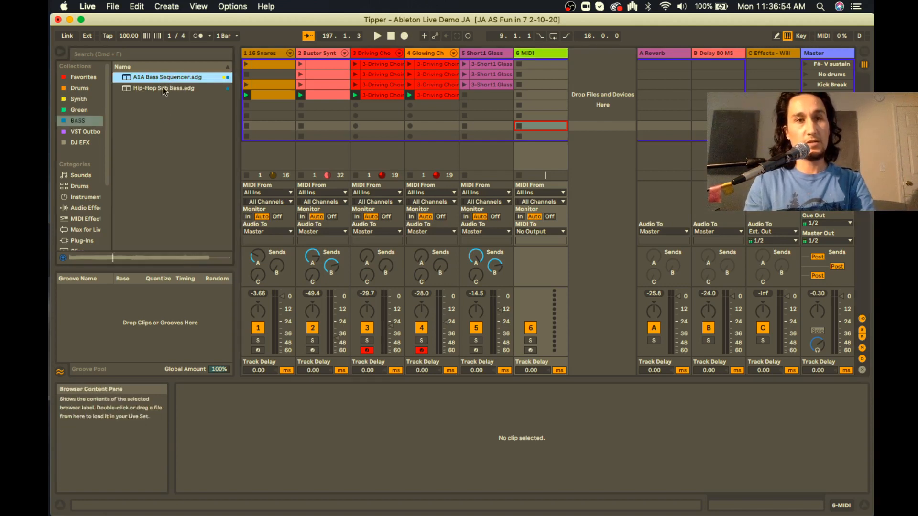
{"action": "left_click", "coordinate": [162, 89]}
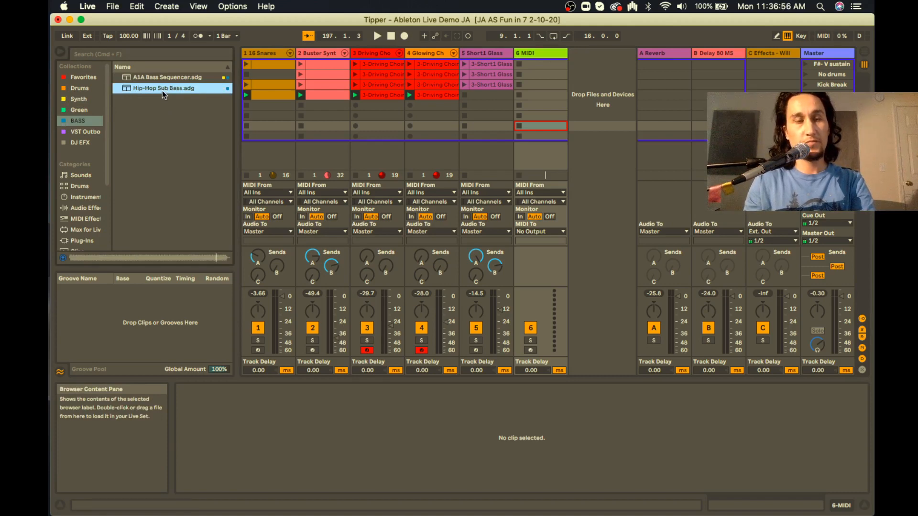
- Collapse the Voices presets under Simpler in the Instruments category and open Simpler's Bass presets
{"action": "left_click", "coordinate": [76, 199]}
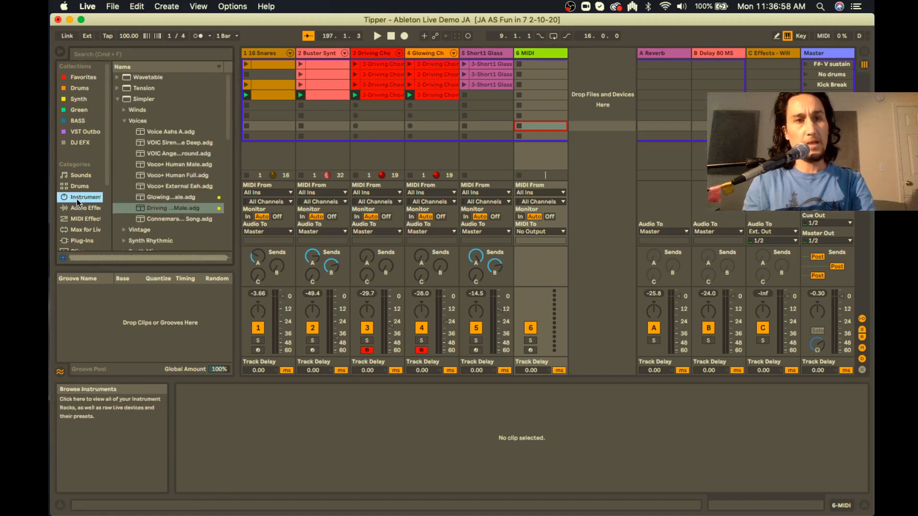
{"action": "left_click", "coordinate": [124, 120]}
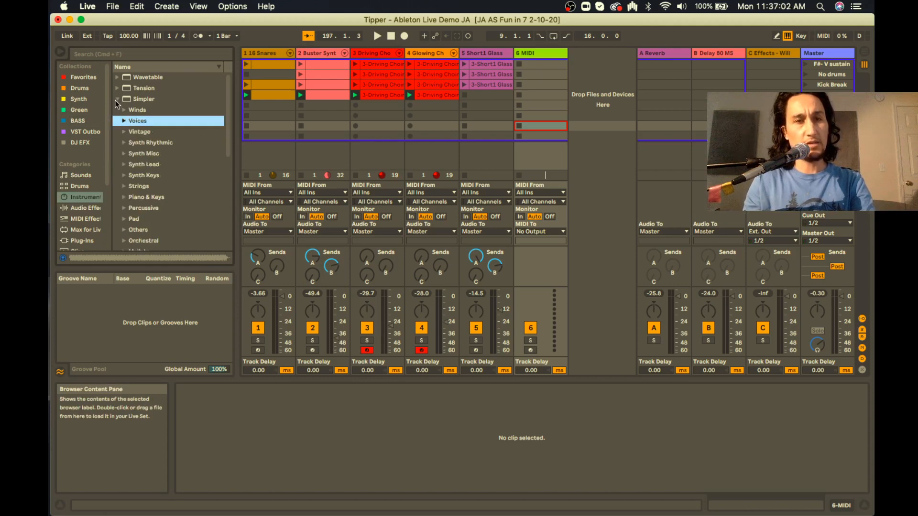
{"action": "scroll", "coordinate": [201, 209], "scroll_direction": "down", "scroll_amount": 5}
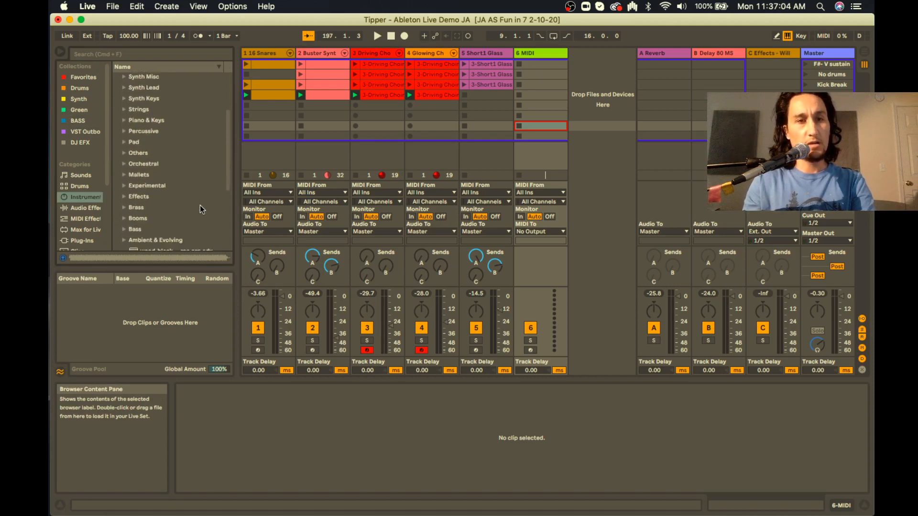
{"action": "scroll", "coordinate": [198, 197], "scroll_direction": "down", "scroll_amount": 6}
{"action": "left_click", "coordinate": [125, 170]}
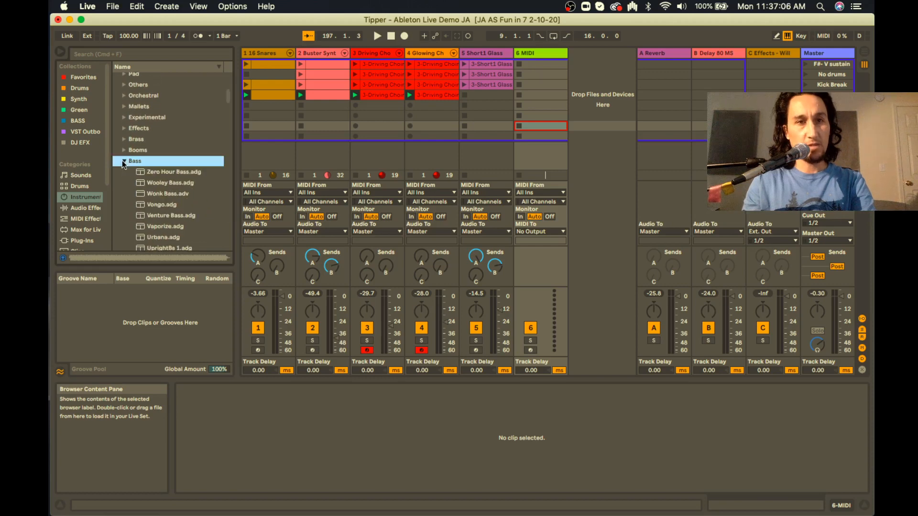
- Preview the Simpler Bass presets one after another, from Zero Hour Bass down to Sub808Bass
{"action": "left_click", "coordinate": [179, 116]}
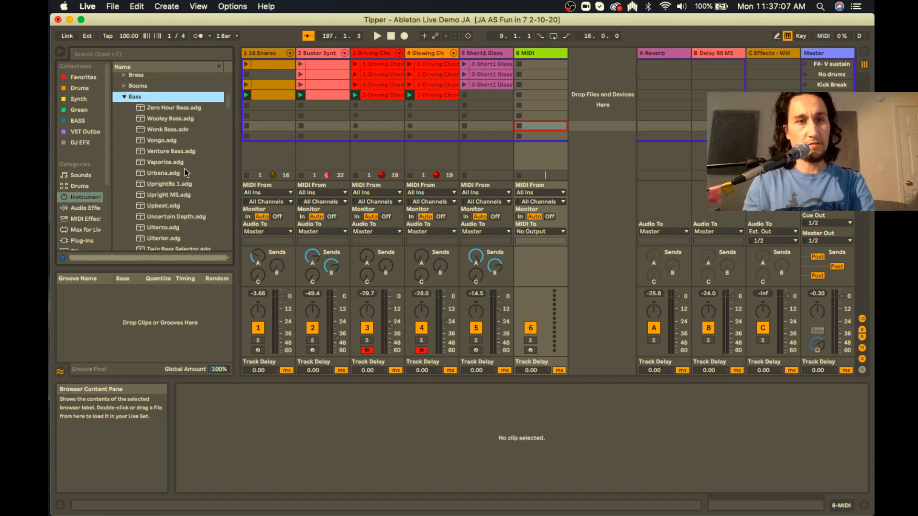
{"action": "left_click", "coordinate": [180, 111]}
{"action": "key", "text": "Down"}
{"action": "key", "text": "Down"}
{"action": "key", "text": "Down"}
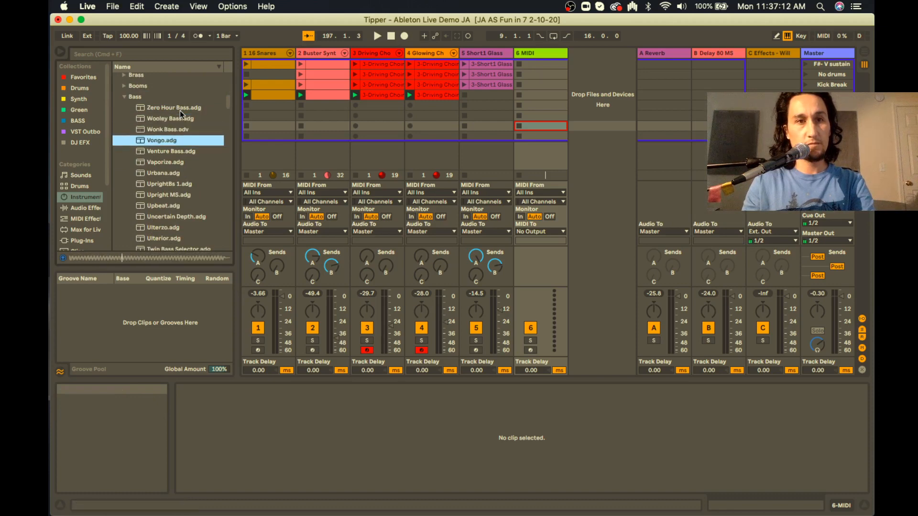
{"action": "key", "text": "Down"}
{"action": "key", "text": "Down"}
{"action": "key", "text": "Down"}
{"action": "key", "text": "Down"}
{"action": "key", "text": "Down"}
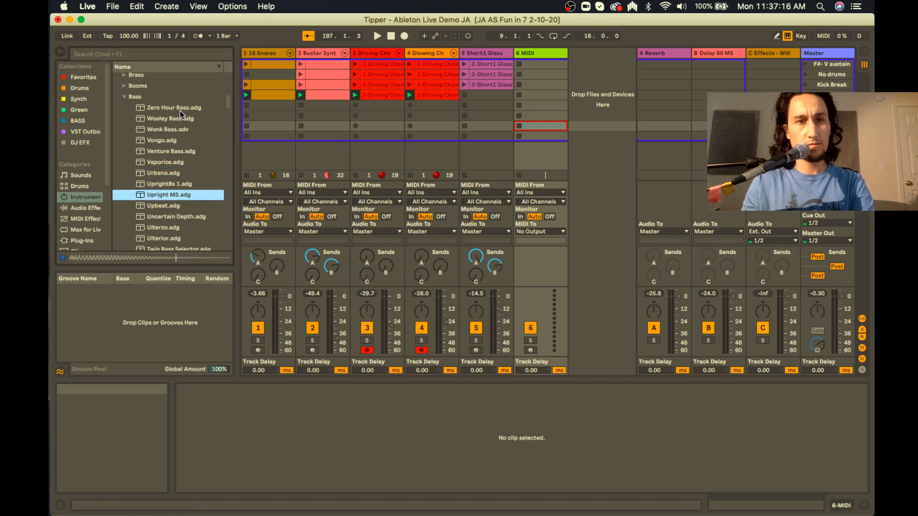
{"action": "key", "text": "Down"}
{"action": "key", "text": "Up"}
{"action": "key", "text": "Down"}
{"action": "key", "text": "Down"}
{"action": "key", "text": "Down"}
{"action": "key", "text": "Down"}
{"action": "key", "text": "Down"}
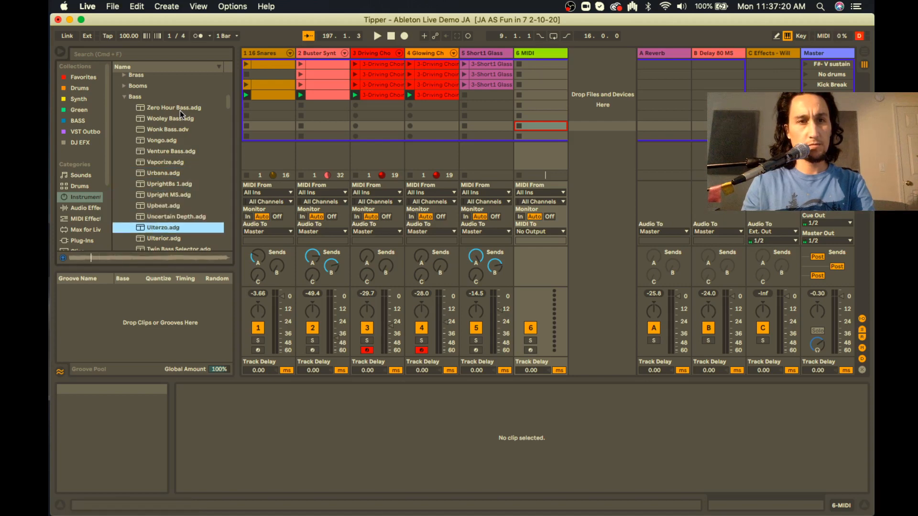
{"action": "key", "text": "Down"}
{"action": "key", "text": "Down"}
{"action": "key", "text": "Down"}
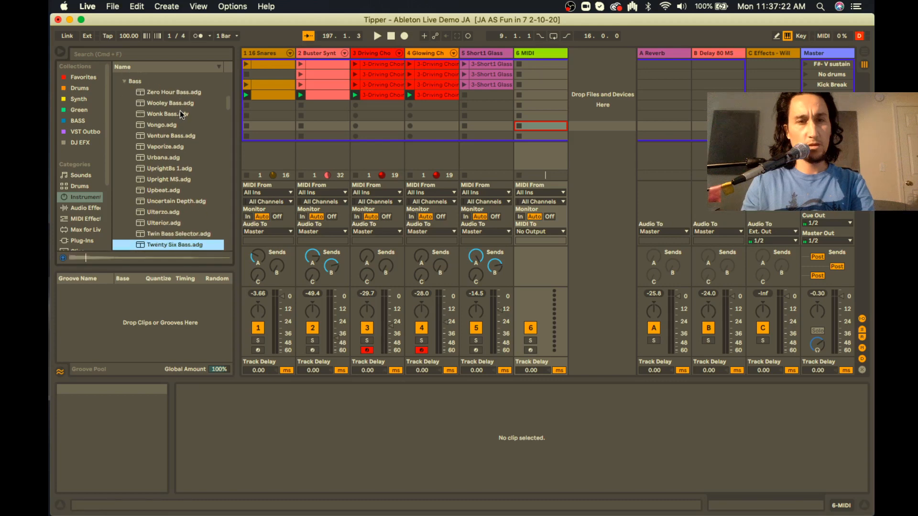
{"action": "key", "text": "Down"}
{"action": "key", "text": "Down"}
{"action": "key", "text": "Down"}
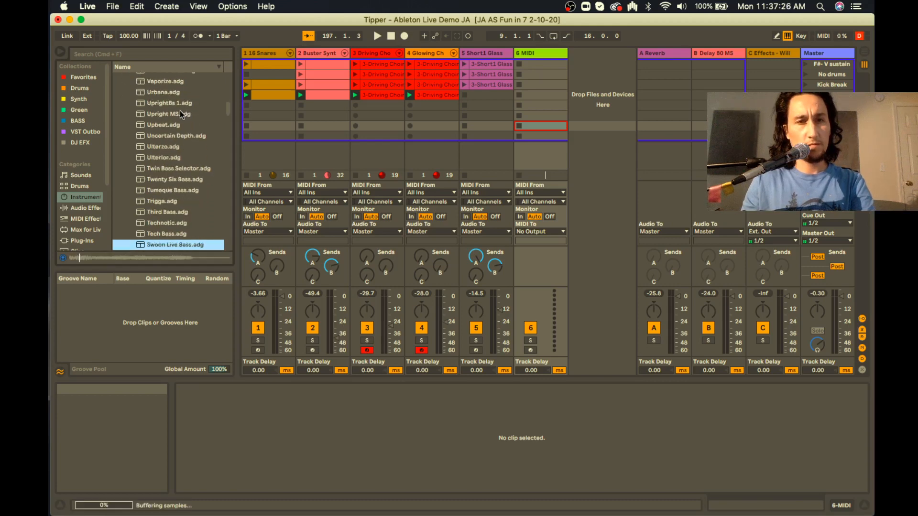
{"action": "key", "text": "Down"}
{"action": "key", "text": "Down"}
{"action": "key", "text": "Down"}
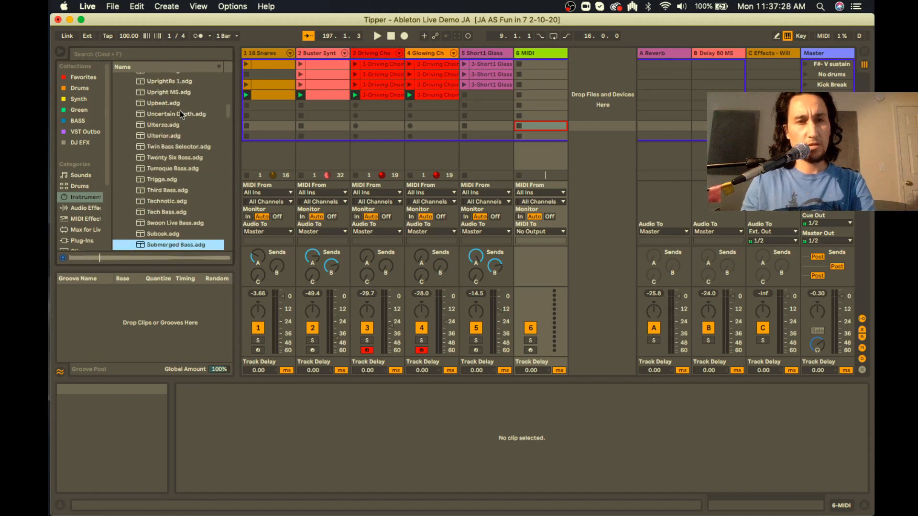
{"action": "key", "text": "Down"}
{"action": "key", "text": "Down"}
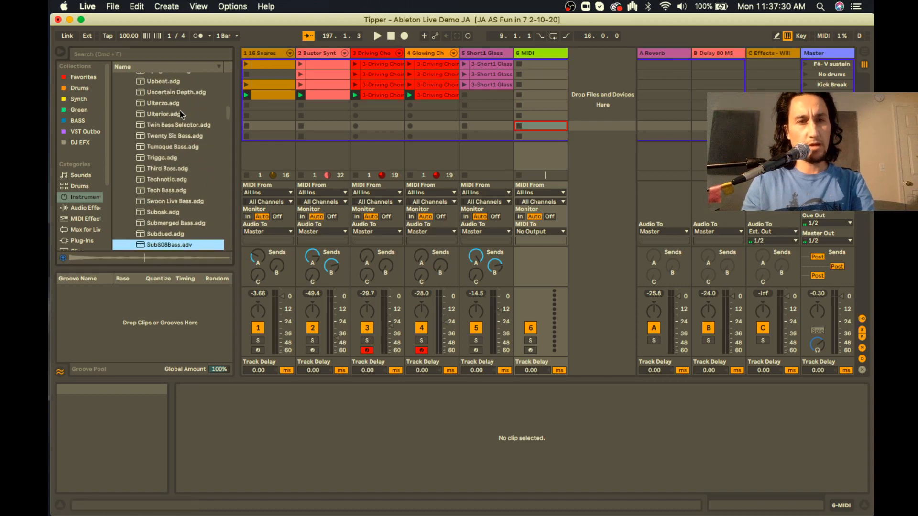
- Preview the presets below Sub808Bass and load the Sub Octave Bass Drone preset onto the empty track 6 MIDI
{"action": "scroll", "coordinate": [173, 162], "scroll_direction": "down", "scroll_amount": 2}
{"action": "scroll", "coordinate": [173, 160], "scroll_direction": "down", "scroll_amount": 5}
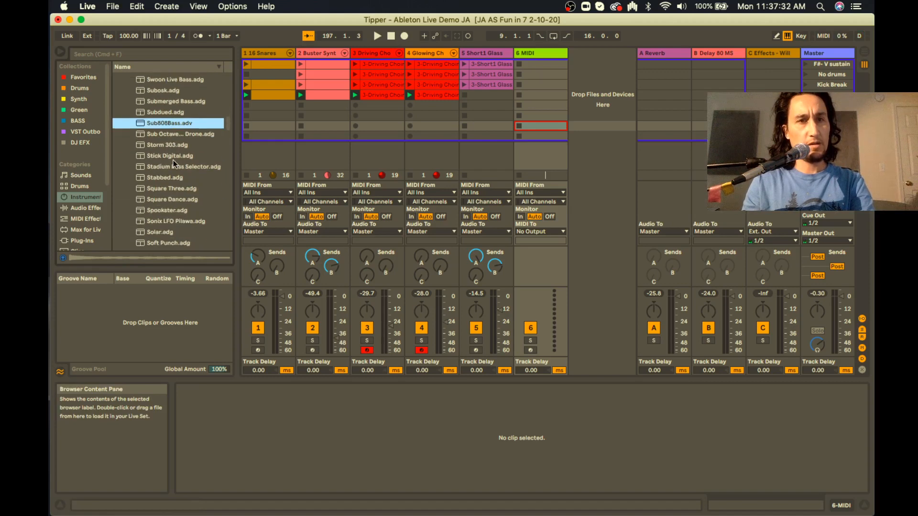
{"action": "left_click", "coordinate": [173, 146]}
{"action": "left_click", "coordinate": [174, 138]}
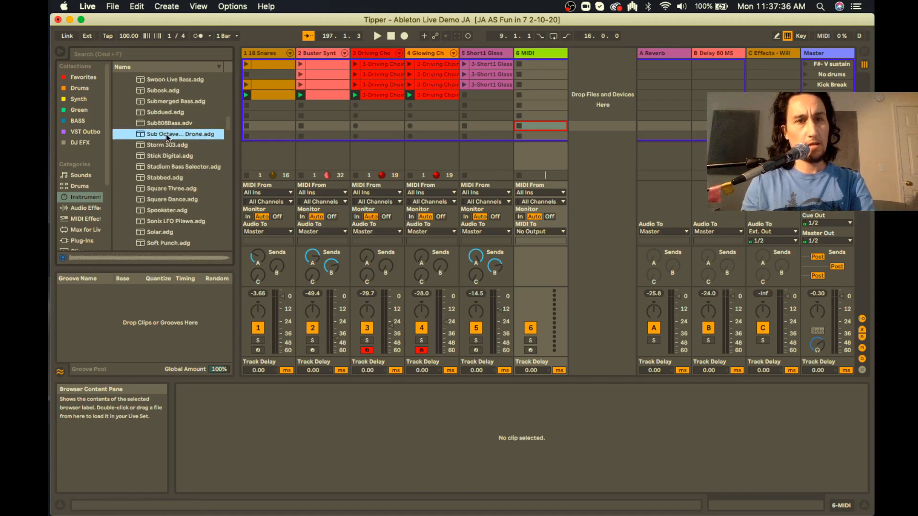
{"action": "left_click_drag", "start_coordinate": [165, 134], "coordinate": [538, 91]}
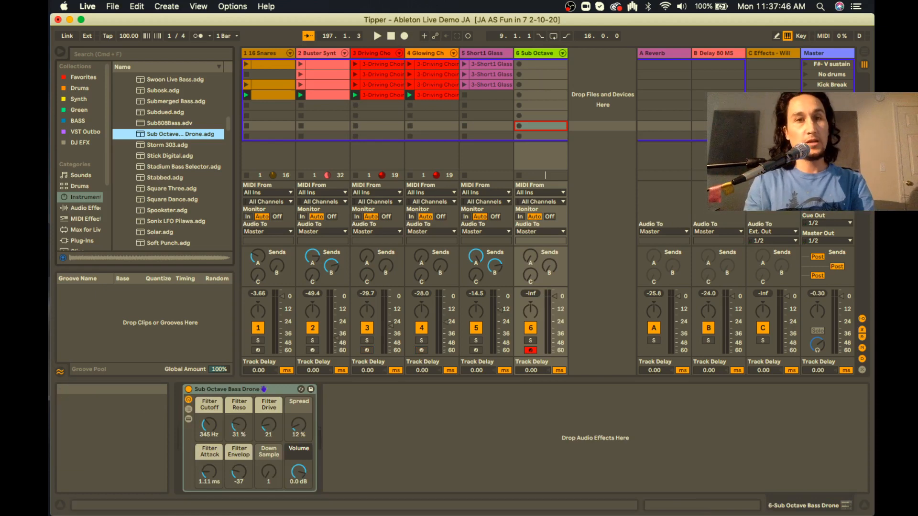
- Switch to Spotify and listen to No Dice by Tipper from 2:26 in separate passages, pausing at 2:38 and 2:59
{"action": "key", "text": "super+Tab"}
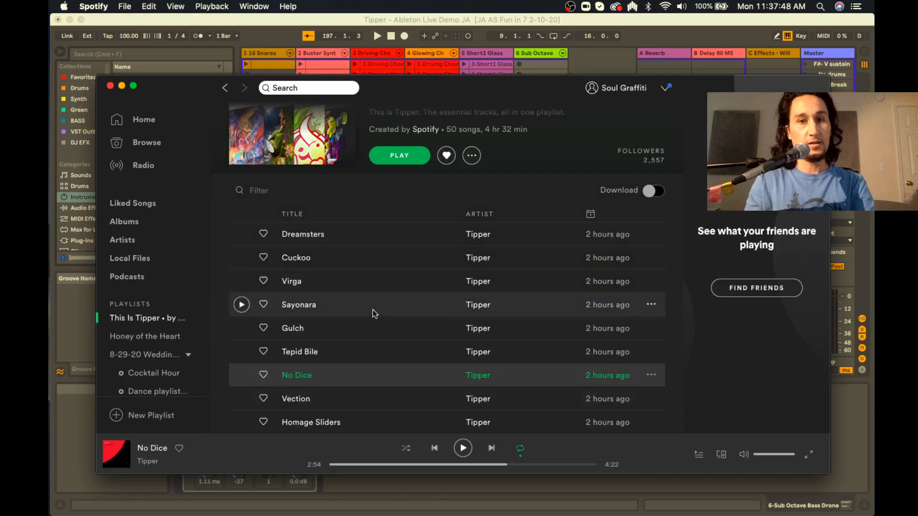
{"action": "left_click", "coordinate": [478, 465]}
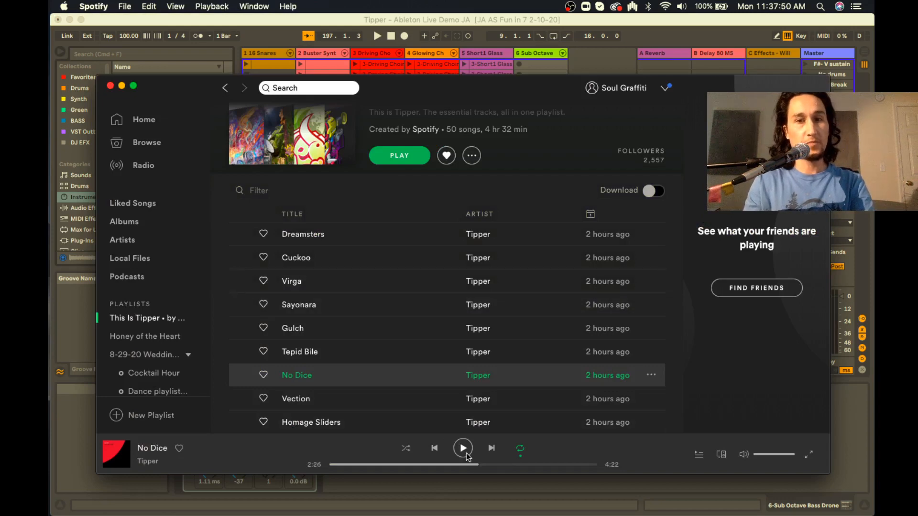
{"action": "left_click", "coordinate": [464, 450]}
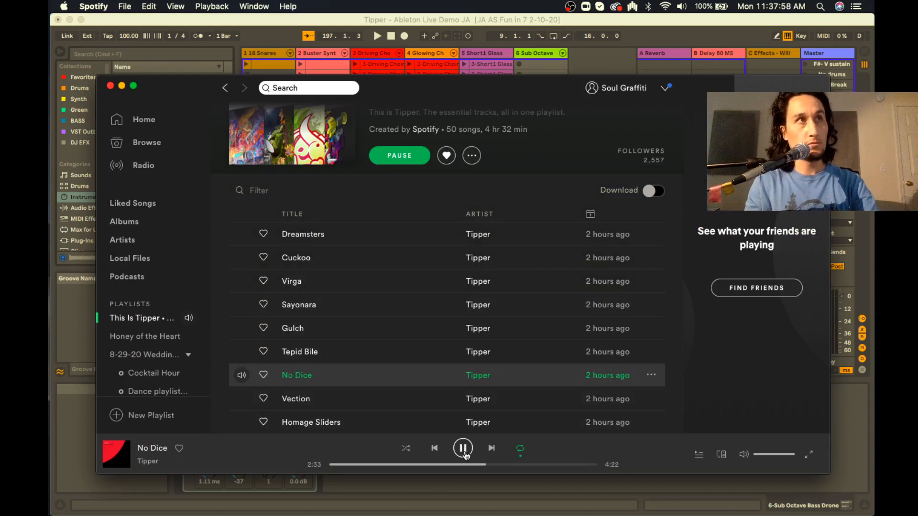
{"action": "key", "text": "super+Tab"}
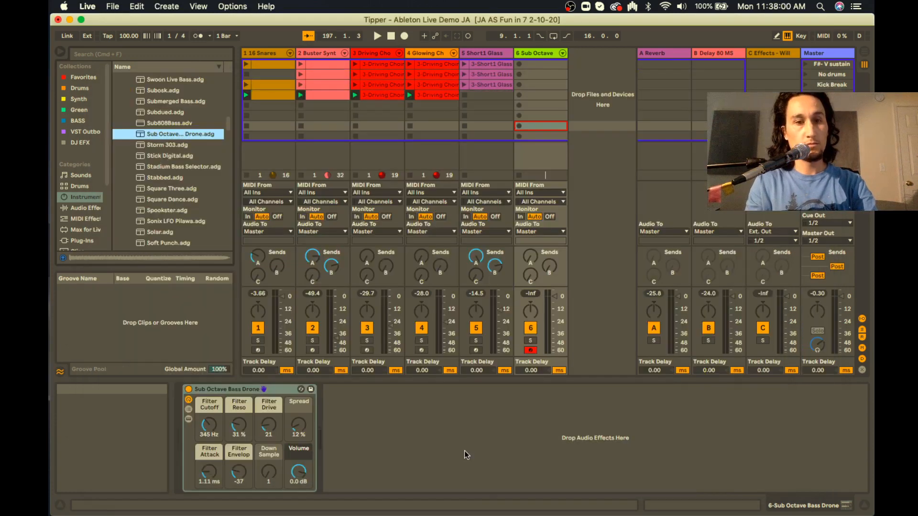
{"action": "key", "text": "super+Tab"}
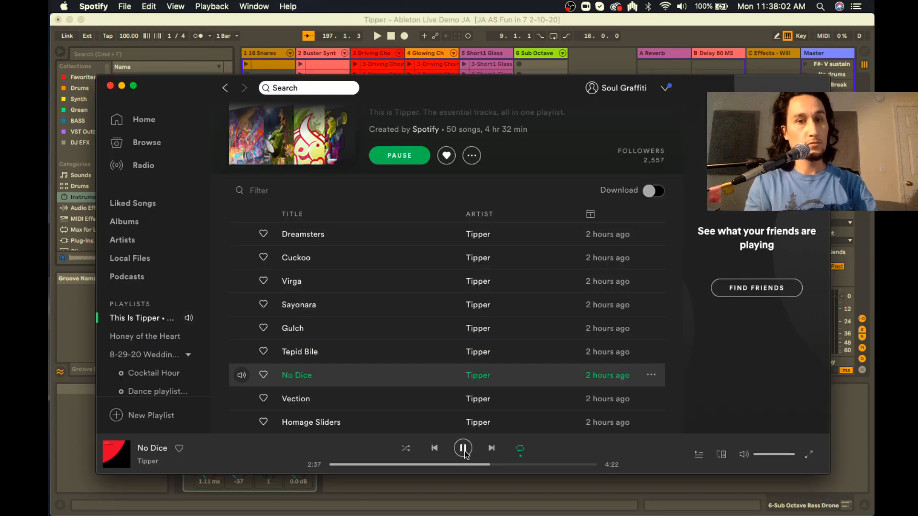
{"action": "left_click", "coordinate": [465, 452]}
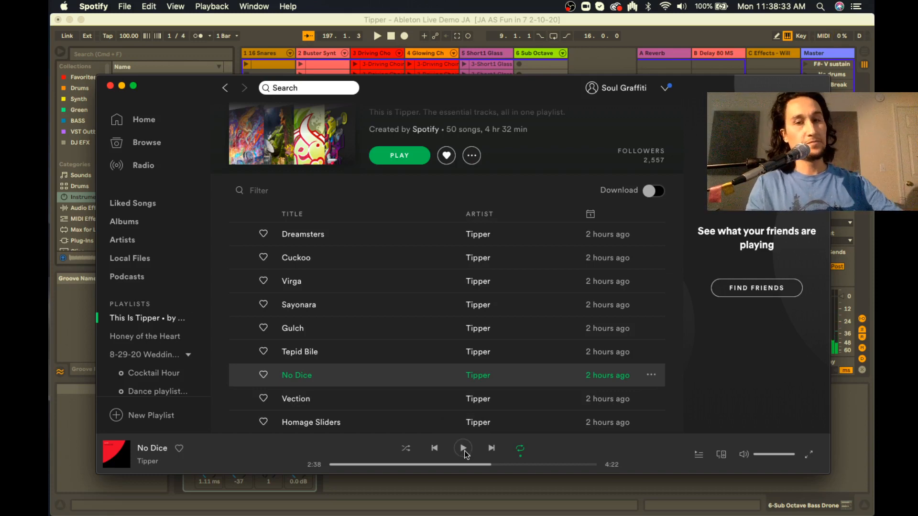
{"action": "left_click", "coordinate": [463, 449]}
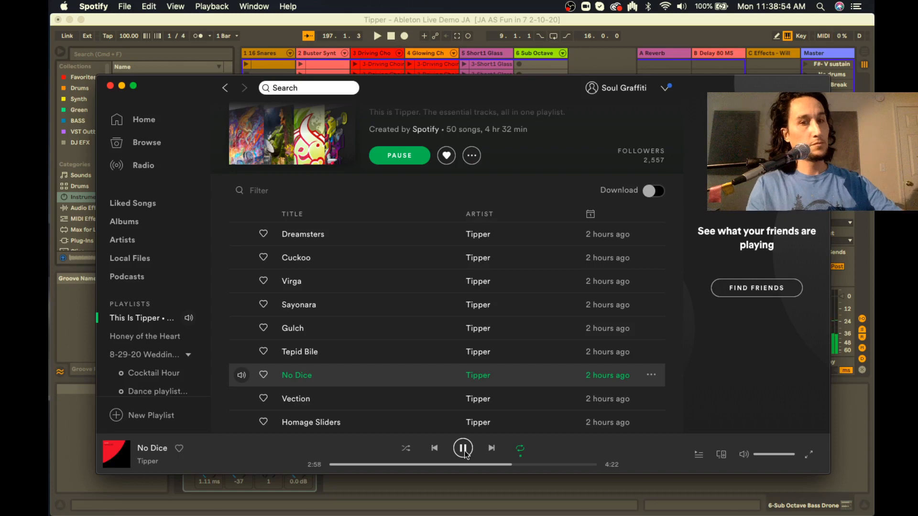
{"action": "left_click", "coordinate": [463, 449]}
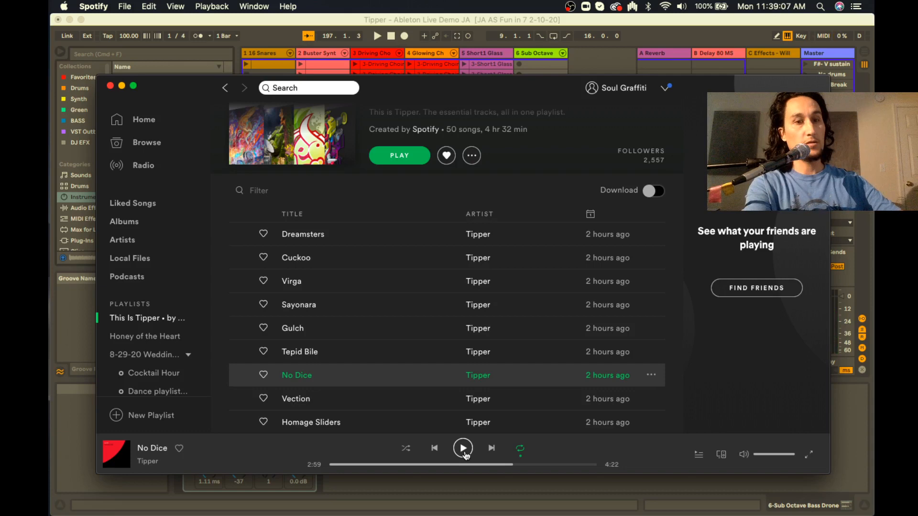
- Switch to Ableton Live and launch scene 4 to record a bass clip on the armed Sub Octave track
{"action": "key", "text": "super+Tab"}
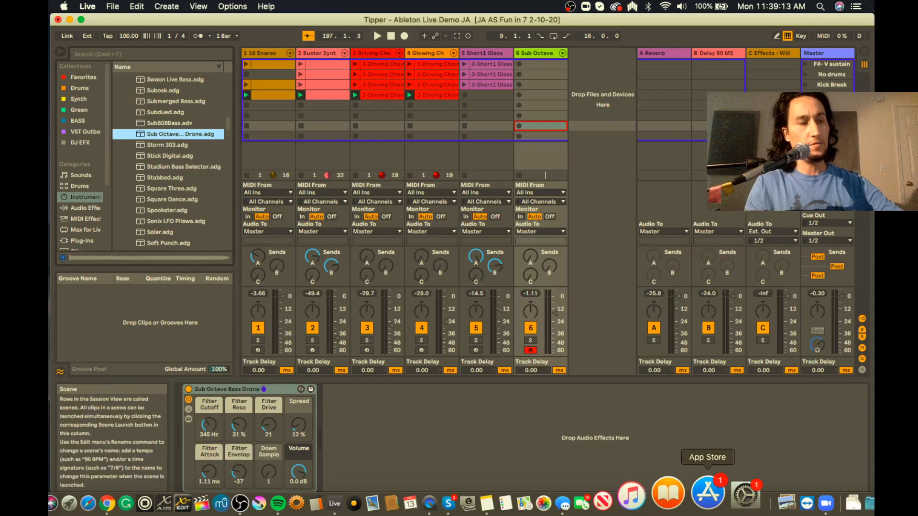
{"action": "left_click", "coordinate": [805, 95]}
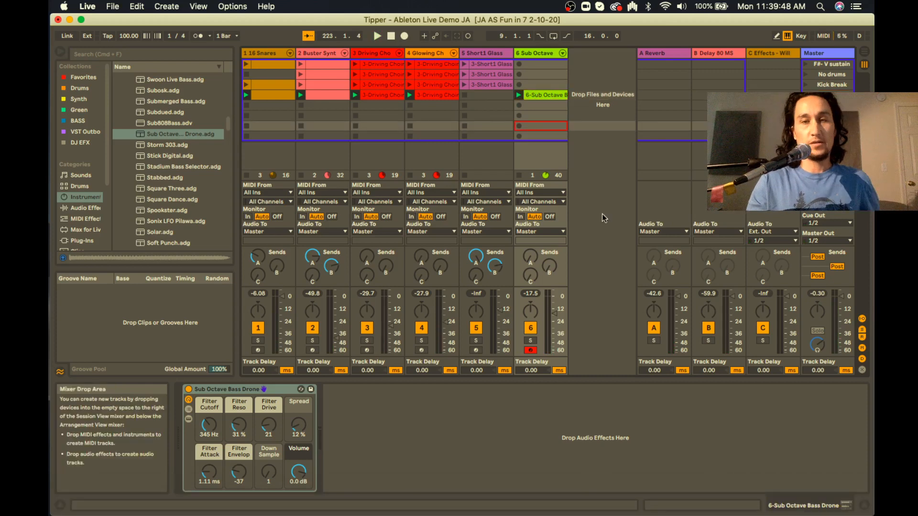
- Select the recorded Sub Octave clip in scene 4 and shorten its loop to 32 bars, ending at bar 37
{"action": "key", "text": "Up"}
{"action": "key", "text": "Up"}
{"action": "key", "text": "Up"}
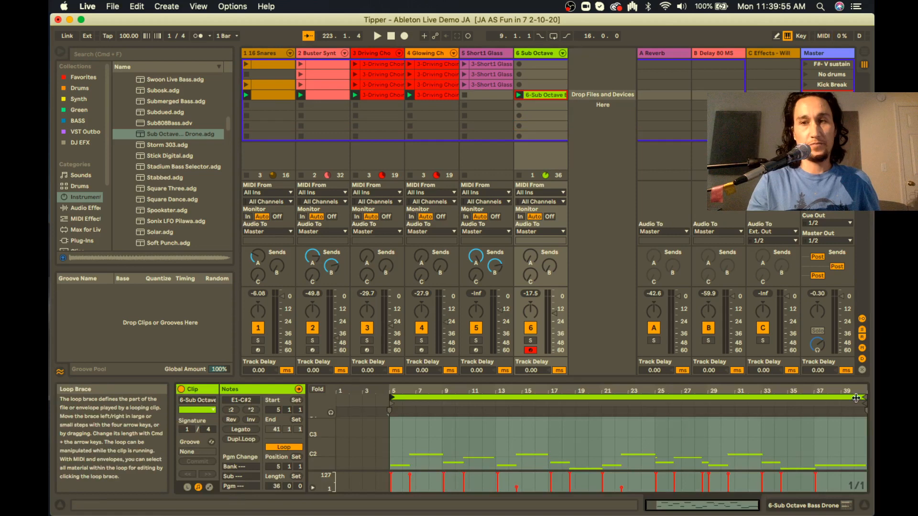
{"action": "left_click_drag", "start_coordinate": [855, 397], "coordinate": [813, 398]}
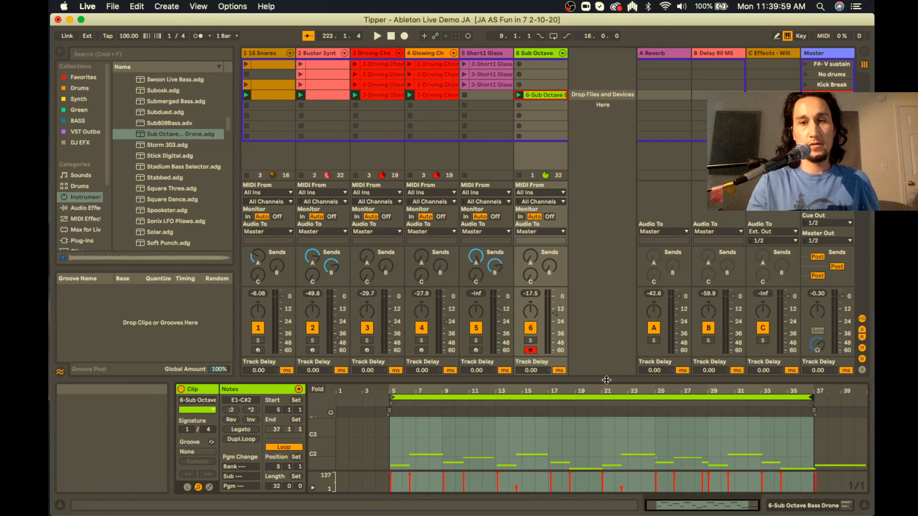
- Enlarge the clip's note editor and fold it to show only the pitches that contain notes
{"action": "left_click_drag", "start_coordinate": [606, 380], "coordinate": [606, 300]}
{"action": "left_click", "coordinate": [318, 309]}
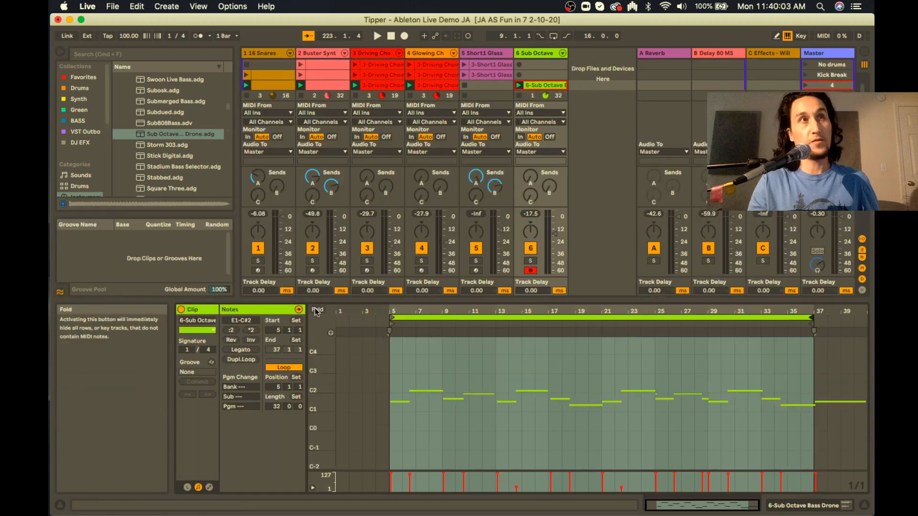
{"action": "left_click", "coordinate": [316, 310]}
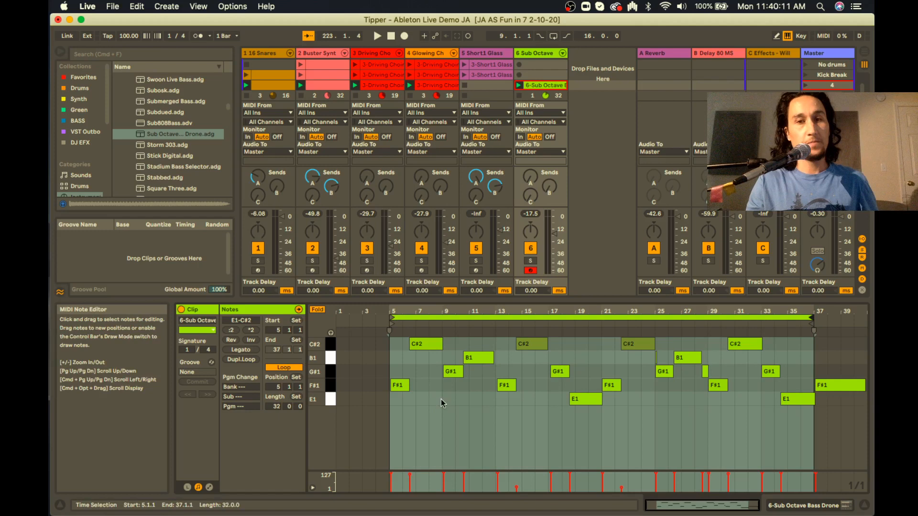
{"action": "left_click", "coordinate": [470, 392]}
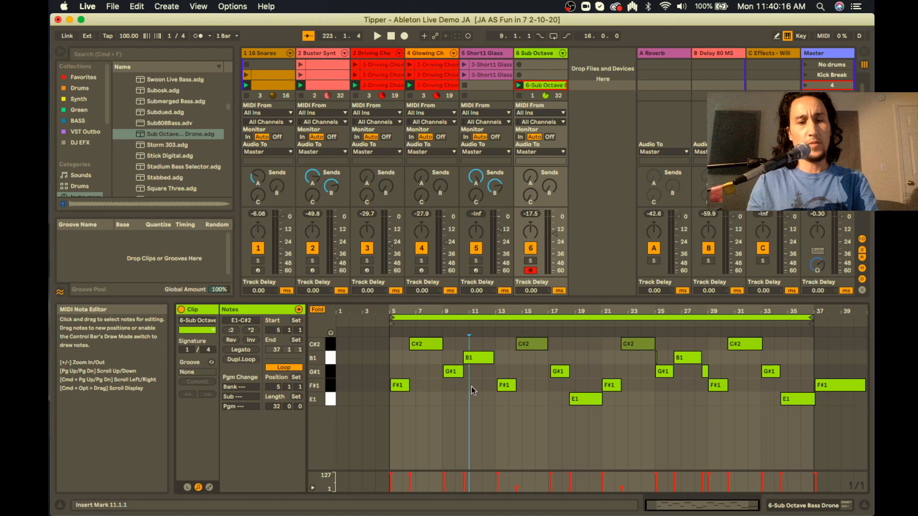
{"action": "key", "text": "super+a"}
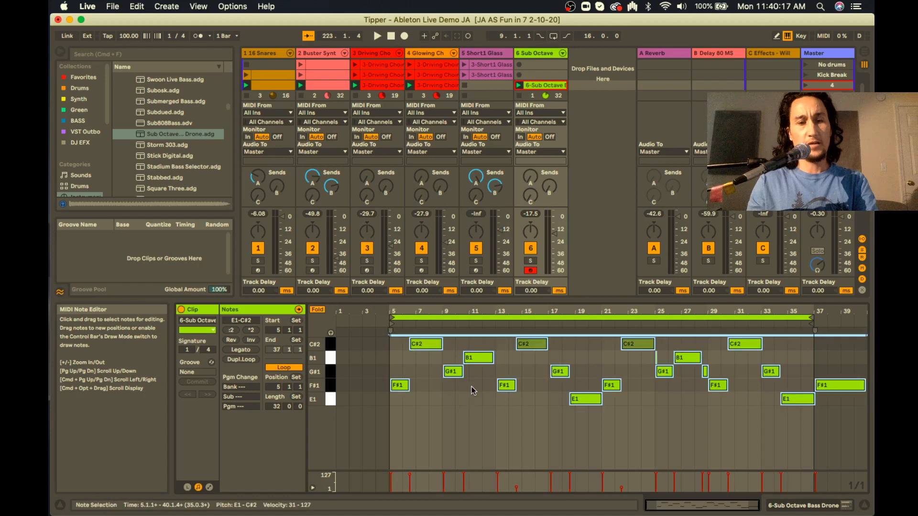
{"action": "key", "text": "super+c"}
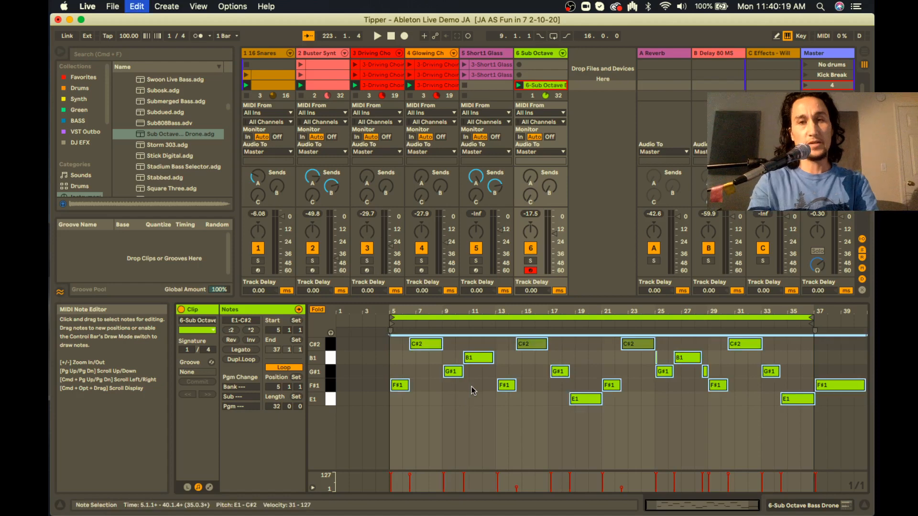
{"action": "key", "text": "super+shift+u"}
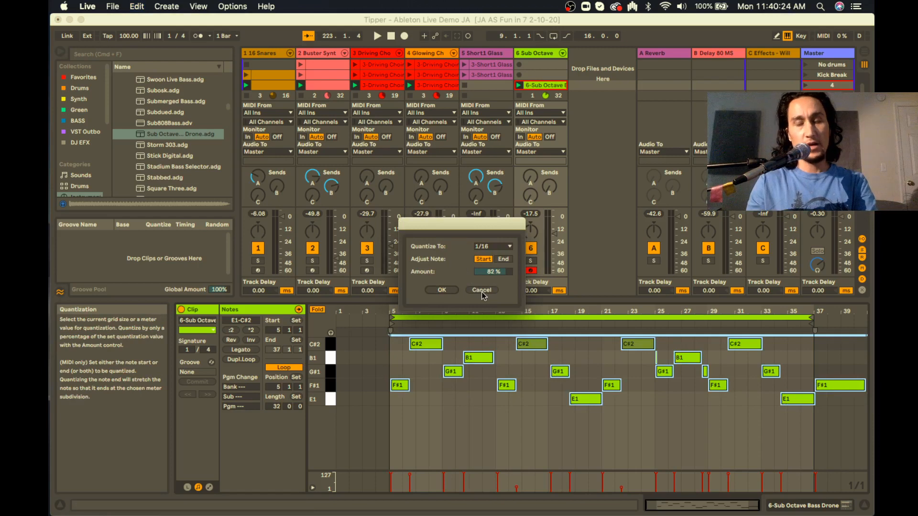
{"action": "left_click", "coordinate": [481, 290]}
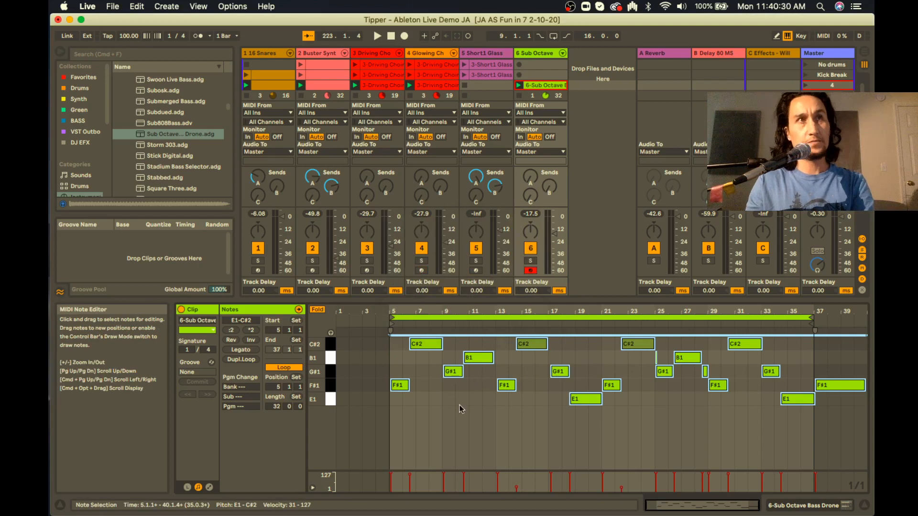
- Start playback to hear the Sub Octave bass clip together with the other scene 4 clips
{"action": "key", "text": "space"}
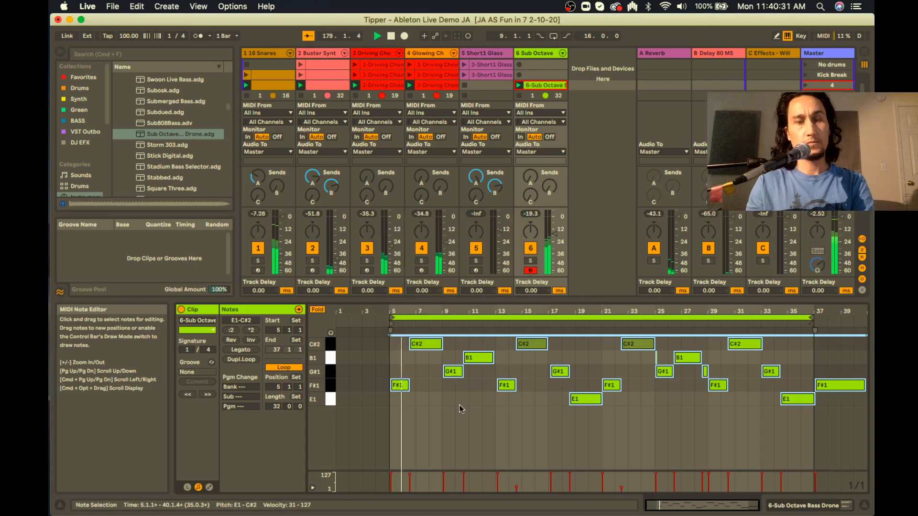
- Nudge the first F#1 note onto bar 5 and the following phrase's G#1 note onto bar 17
{"action": "left_click", "coordinate": [460, 406]}
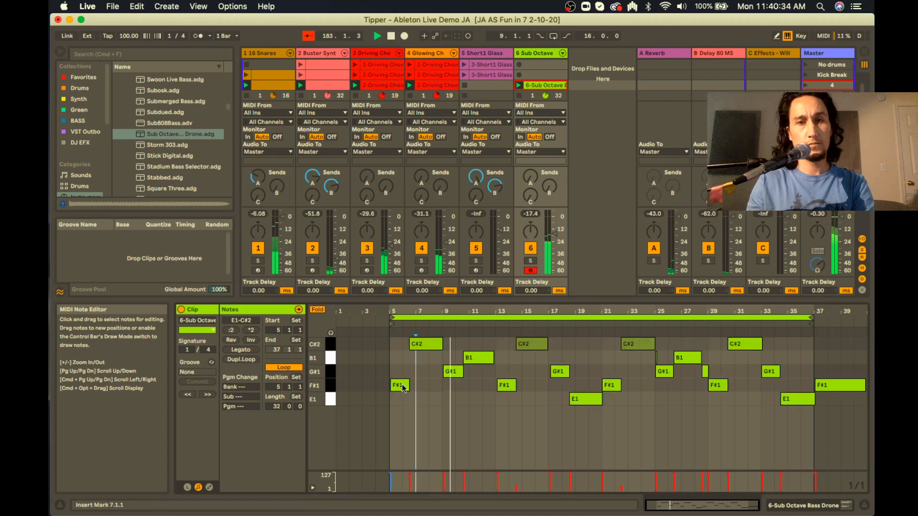
{"action": "left_click", "coordinate": [402, 388]}
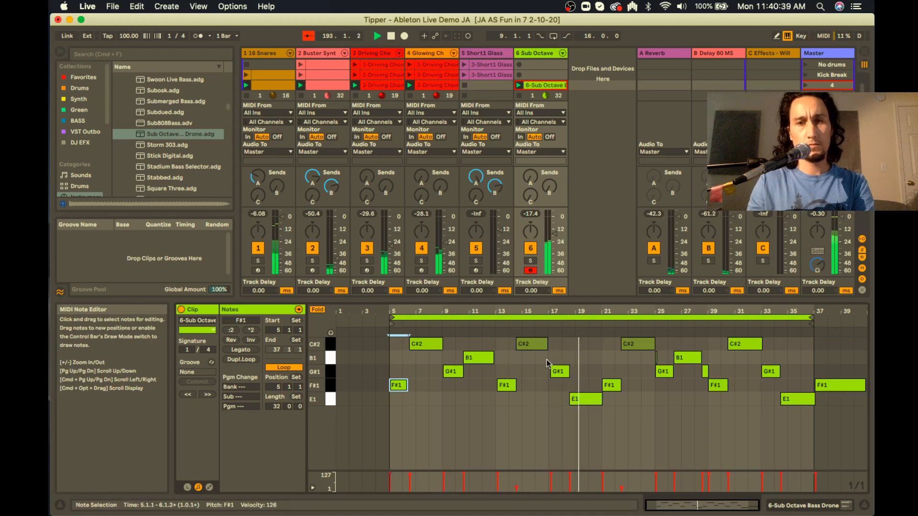
{"action": "left_click", "coordinate": [641, 388]}
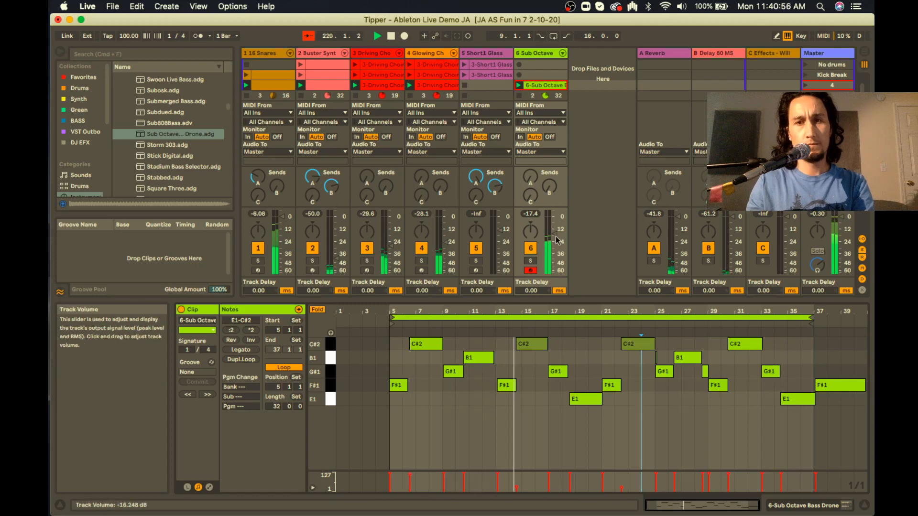
- Raise the Sub Octave track's volume to -12.4 dB
{"action": "left_click_drag", "start_coordinate": [557, 240], "coordinate": [557, 231]}
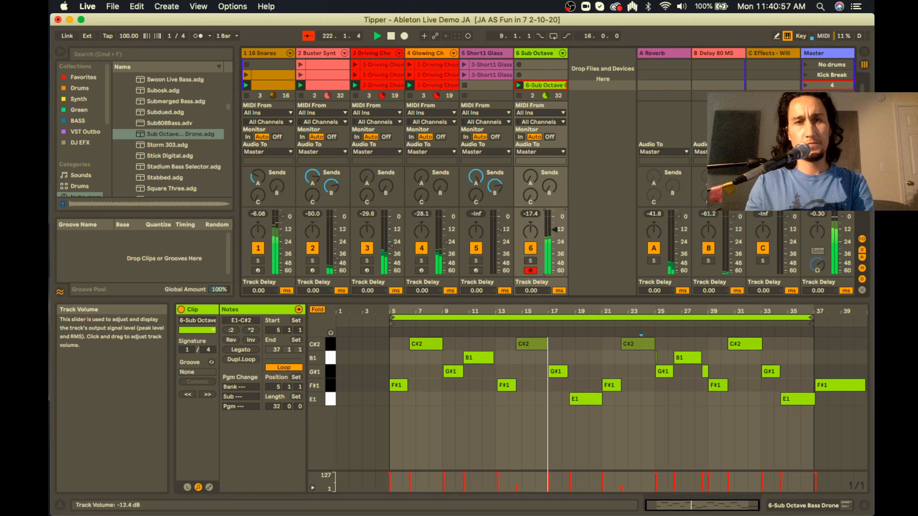
- Extend the G#1 note at bar 17 to end at 18.1.3 and trim the following E1 note to start there
{"action": "left_click", "coordinate": [571, 397]}
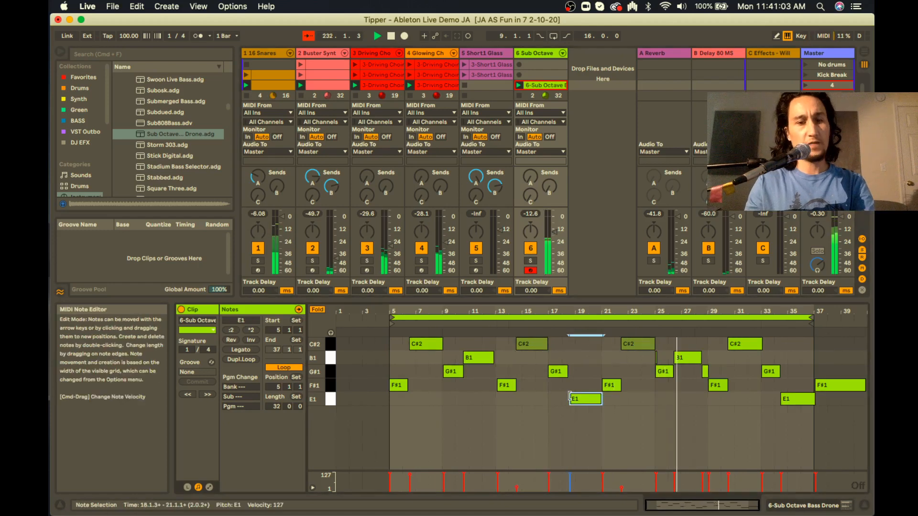
{"action": "left_click_drag", "start_coordinate": [570, 397], "coordinate": [567, 400]}
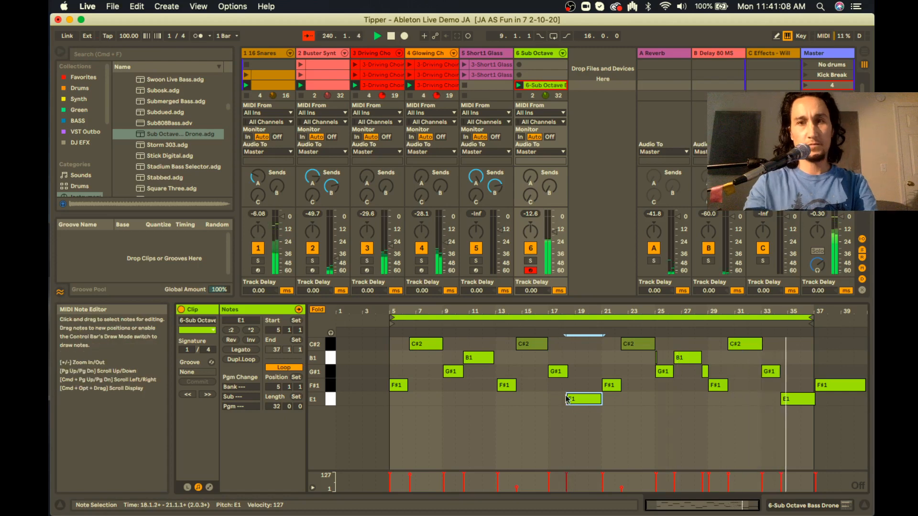
{"action": "left_click", "coordinate": [563, 389]}
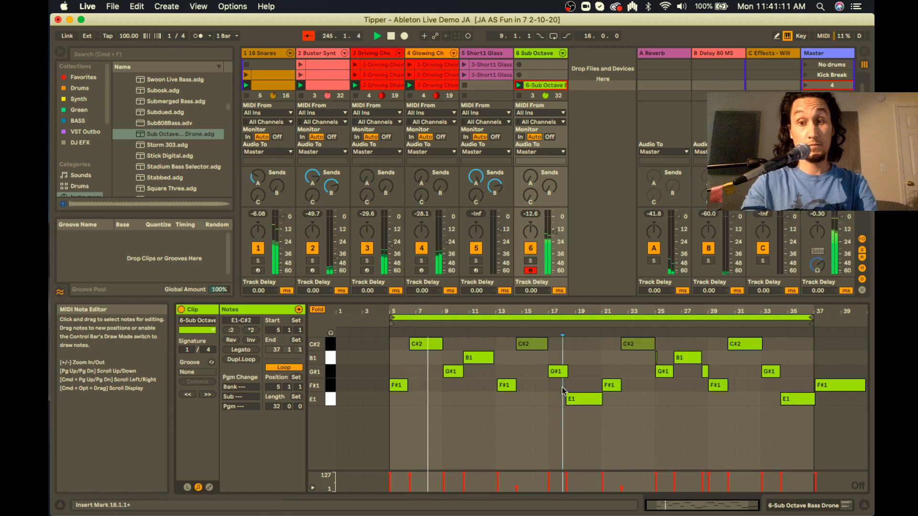
{"action": "key", "text": "plus"}
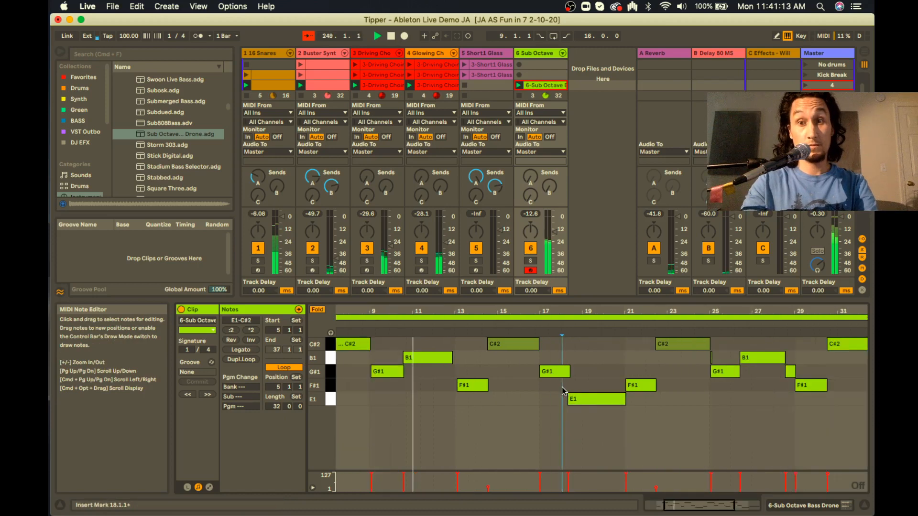
{"action": "key", "text": "plus"}
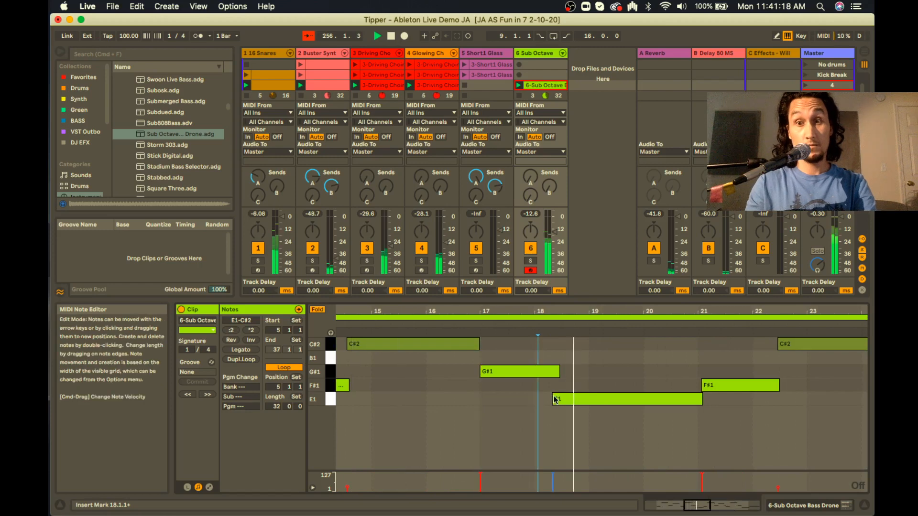
{"action": "left_click", "coordinate": [559, 372]}
{"action": "left_click_drag", "start_coordinate": [560, 372], "coordinate": [565, 371]}
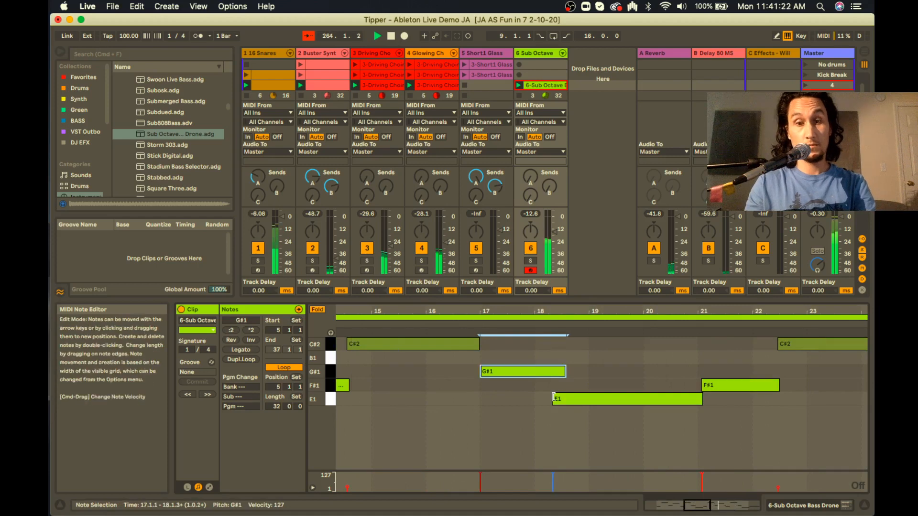
{"action": "left_click_drag", "start_coordinate": [553, 399], "coordinate": [563, 399]}
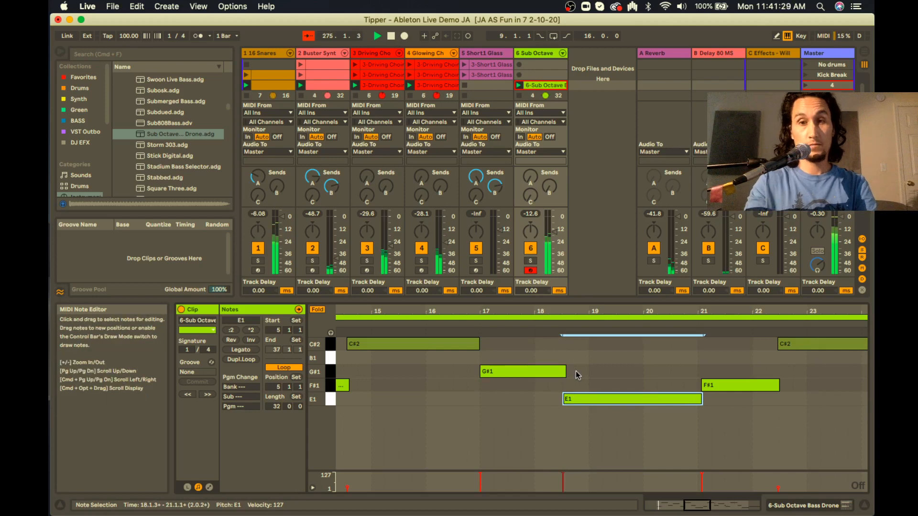
{"action": "key", "text": "minus"}
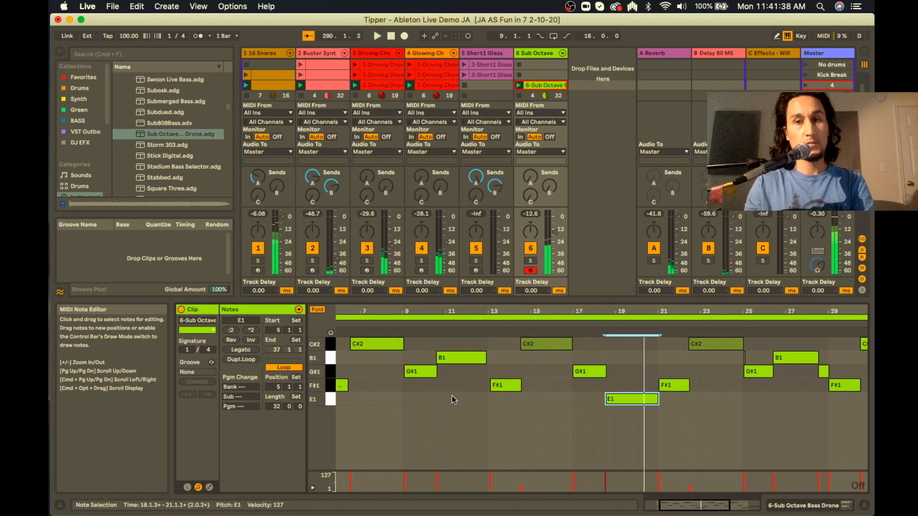
- Switch to Spotify and listen to part of Tipper's No Dice as a reference, then pause it
{"action": "key", "text": "super+Tab"}
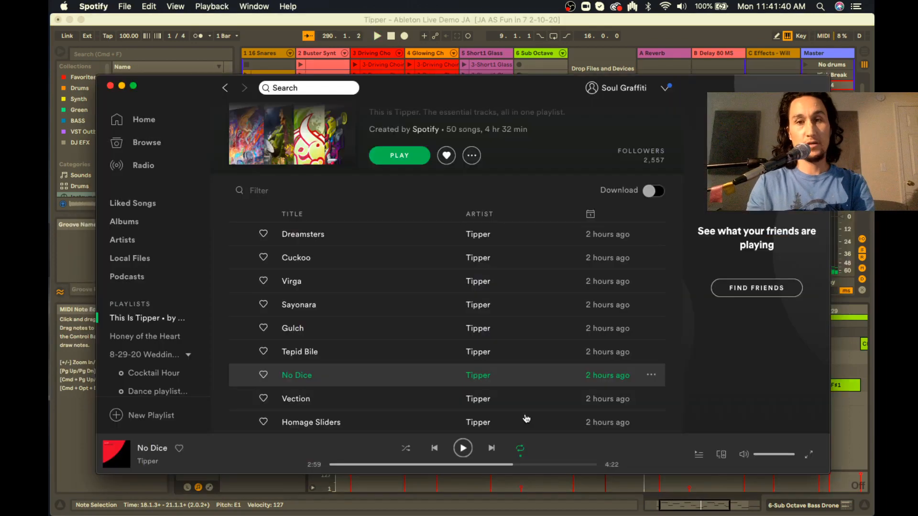
{"action": "left_click", "coordinate": [463, 448]}
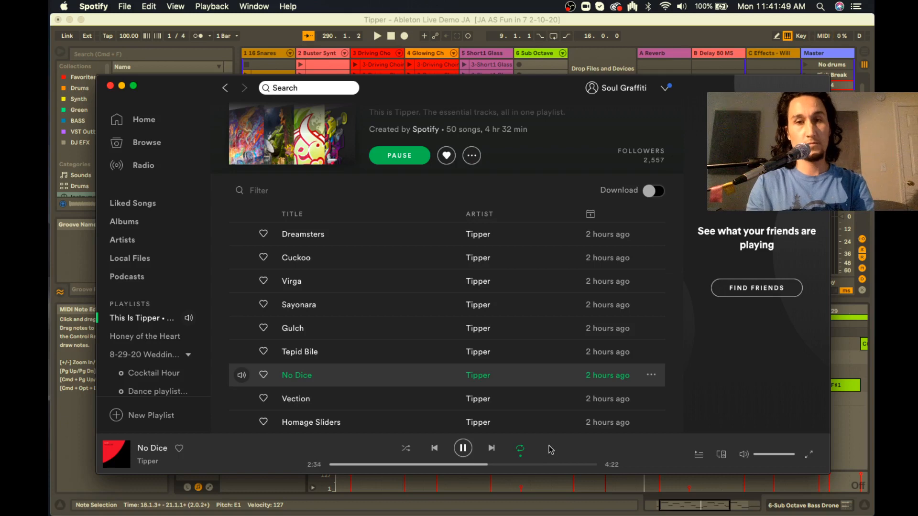
{"action": "key", "text": "space"}
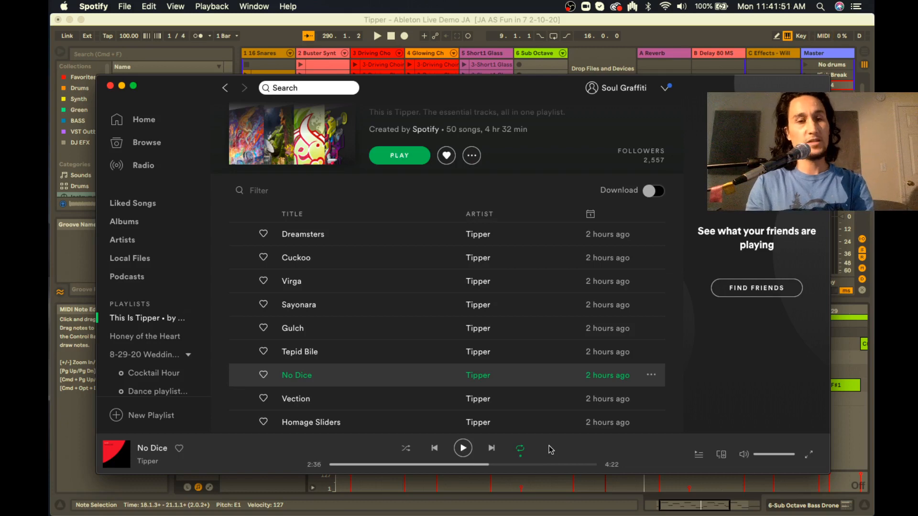
- Switch to Ableton Live and play the opening of the Sub Octave clip from bar 5
{"action": "key", "text": "super+Tab"}
{"action": "scroll", "coordinate": [549, 446], "scroll_direction": "left", "scroll_amount": 5}
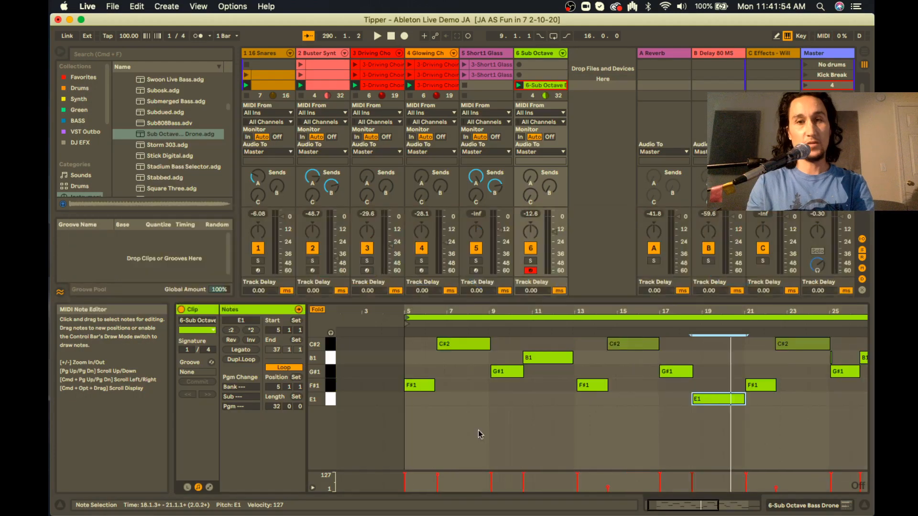
{"action": "left_click", "coordinate": [420, 433]}
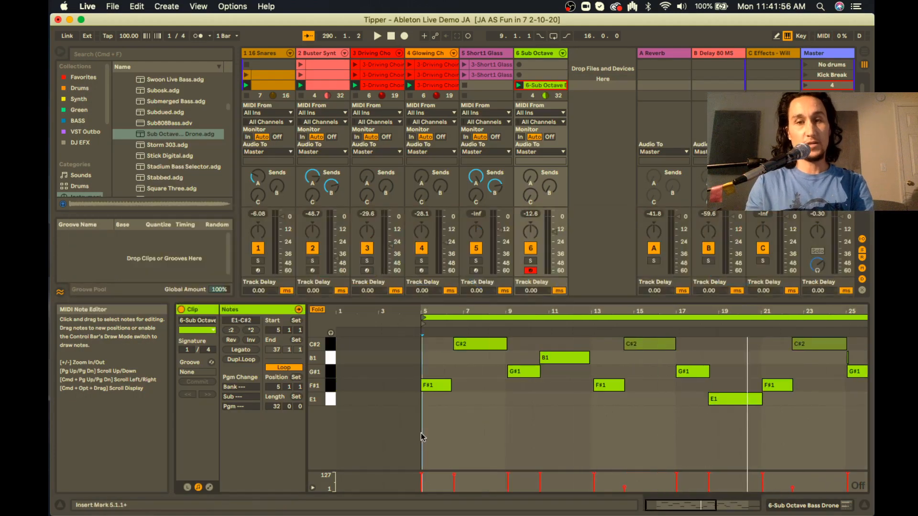
{"action": "key", "text": "space"}
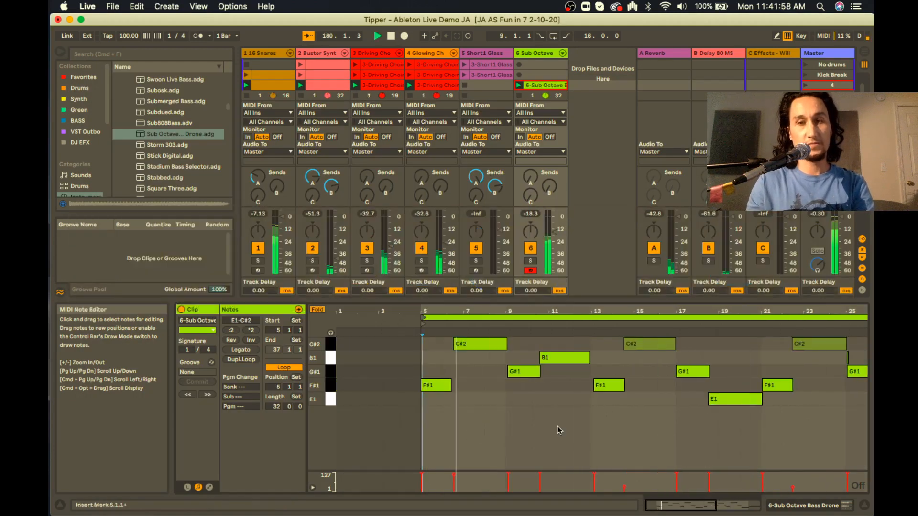
{"action": "key", "text": "space"}
- Extend the G#1 note at bar 9 to bar 11 and trim the following B1 note to start at bar 11
{"action": "left_click", "coordinate": [544, 357]}
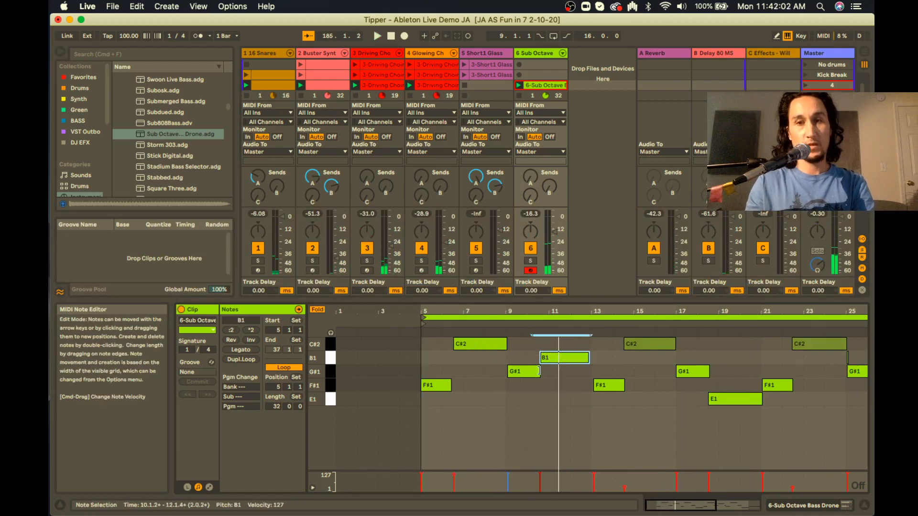
{"action": "mouse_move", "coordinate": [537, 371]}
{"action": "left_mouse_down"}
{"action": "mouse_move", "coordinate": [547, 371]}
{"action": "mouse_move", "coordinate": [548, 357]}
{"action": "left_mouse_up"}
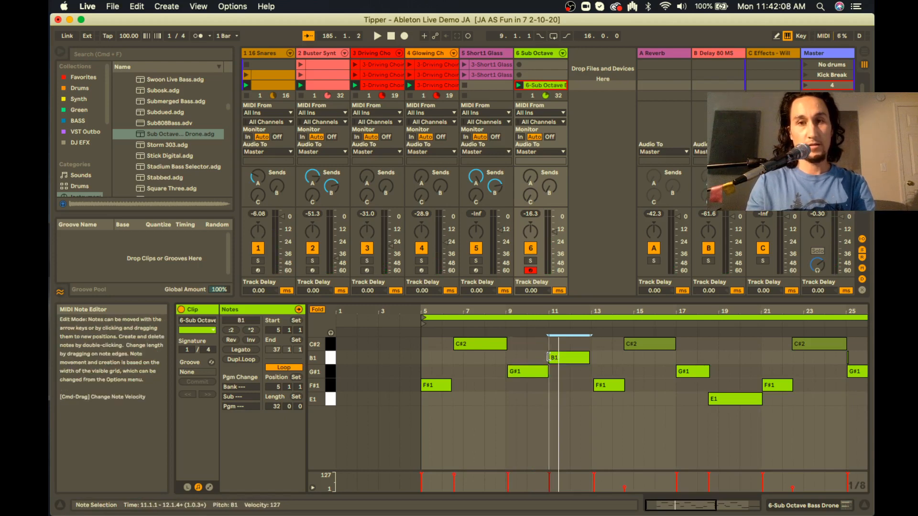
{"action": "left_click", "coordinate": [546, 374]}
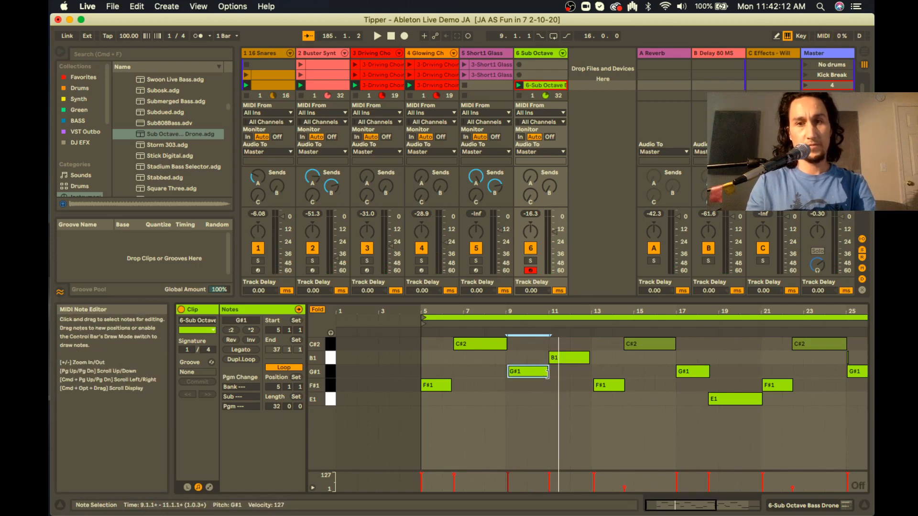
{"action": "left_click_drag", "start_coordinate": [547, 375], "coordinate": [551, 375]}
- Extend the F#1 note at bar 13 to bar 15 and move the following C#2 note to start at bar 15
{"action": "key", "text": "space"}
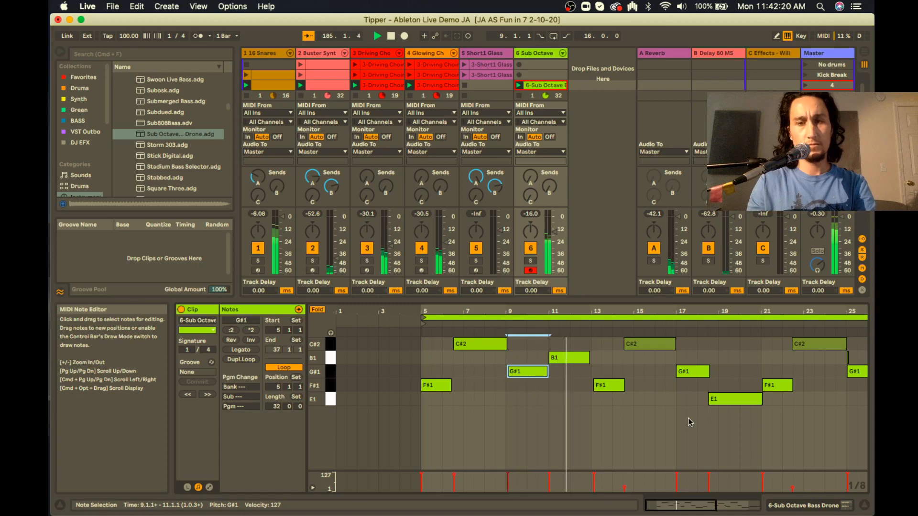
{"action": "scroll", "coordinate": [687, 418], "scroll_direction": "right", "scroll_amount": 4}
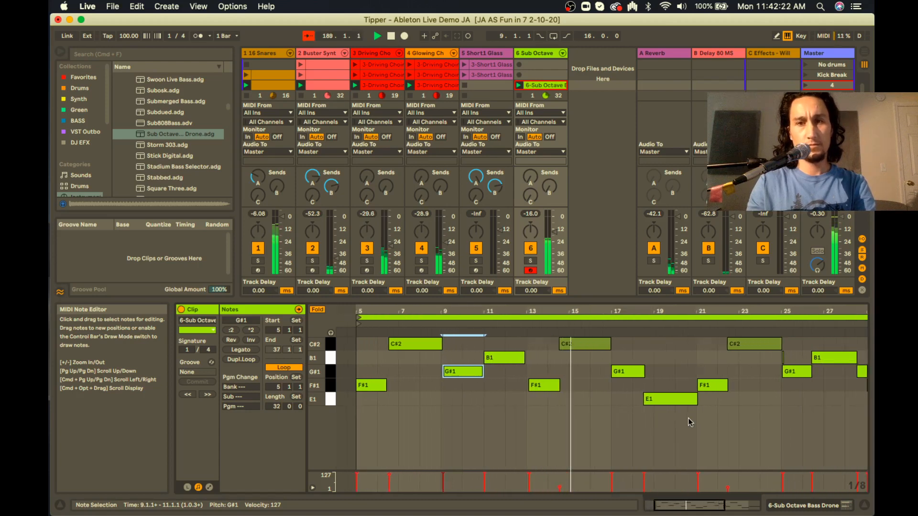
{"action": "key", "text": "space"}
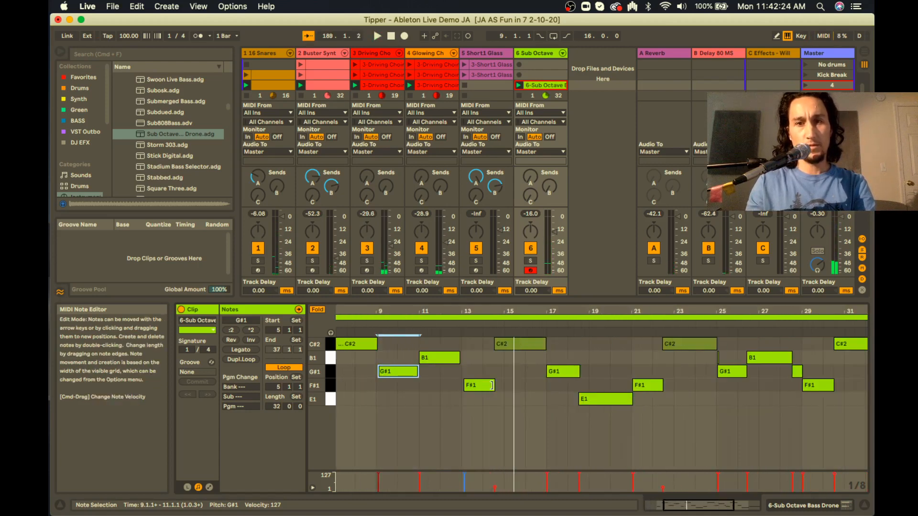
{"action": "left_click_drag", "start_coordinate": [494, 385], "coordinate": [502, 386]}
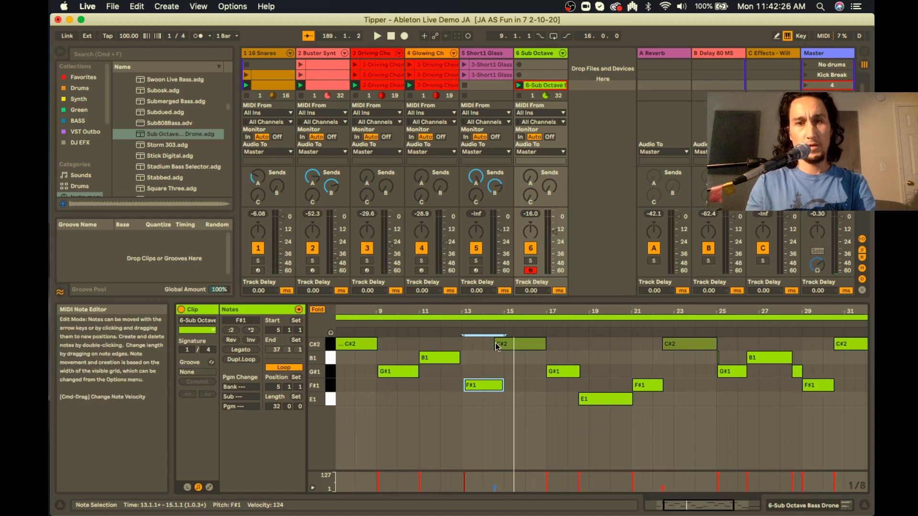
{"action": "left_click_drag", "start_coordinate": [497, 344], "coordinate": [505, 347]}
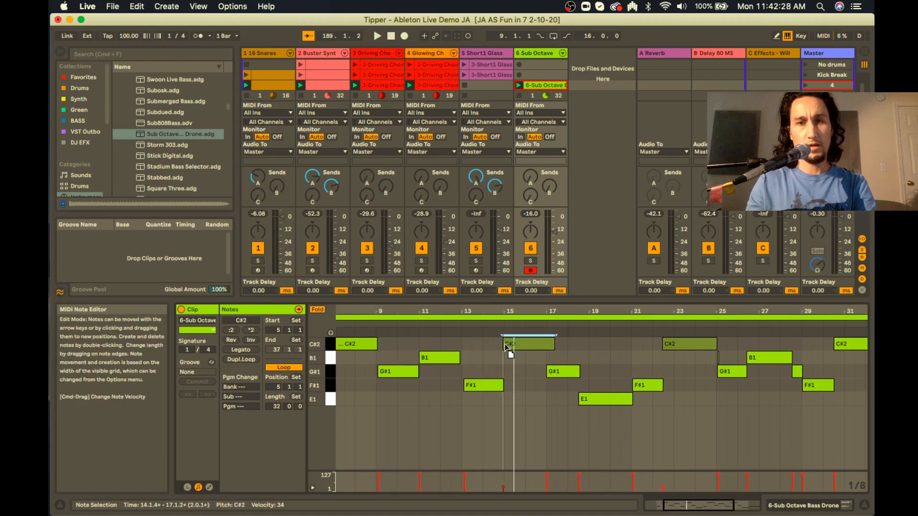
- During playback, trim the next C#2 note to start at bar 23 and extend the F#1 note at bar 21 to meet it
{"action": "key", "text": "space"}
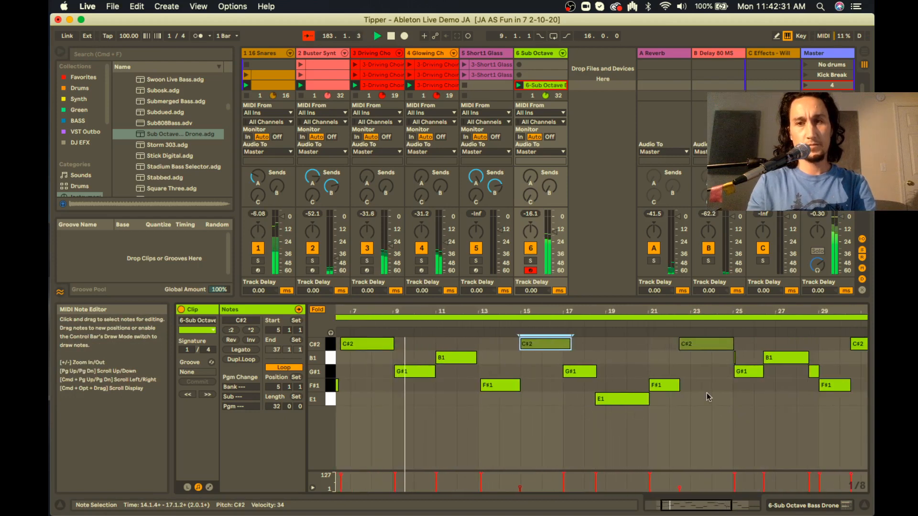
{"action": "left_click_drag", "start_coordinate": [681, 344], "coordinate": [691, 343]}
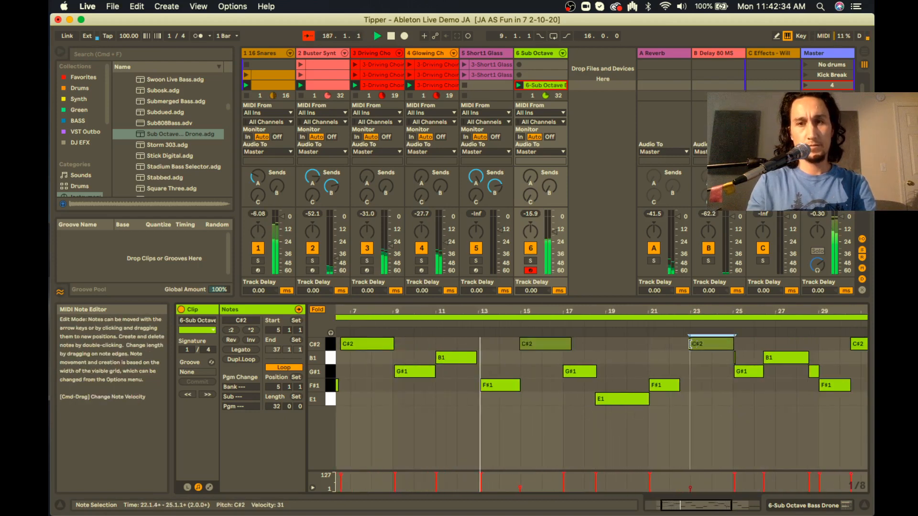
{"action": "left_click_drag", "start_coordinate": [677, 387], "coordinate": [691, 387]}
- Trim the second B1 note to start at bar 27 and extend the G#1 note at bar 25 to meet it
{"action": "scroll", "coordinate": [711, 404], "scroll_direction": "right", "scroll_amount": 5}
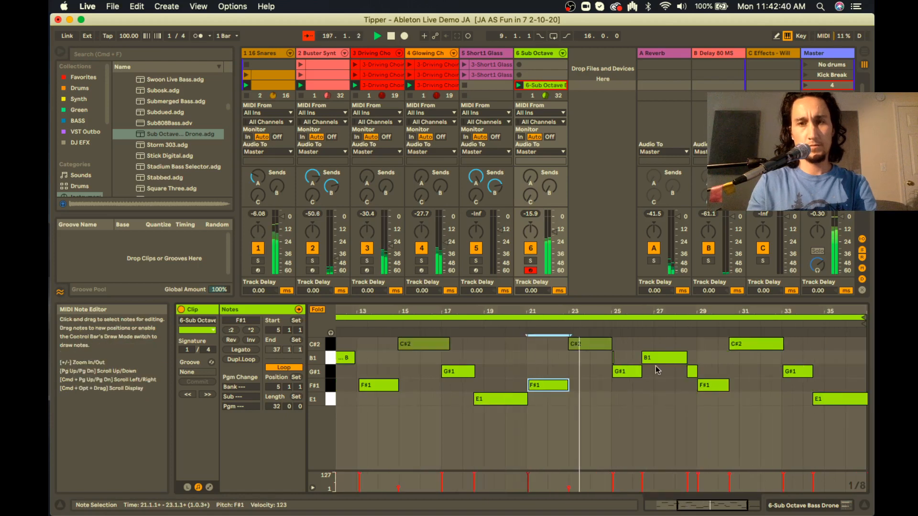
{"action": "left_click", "coordinate": [643, 357]}
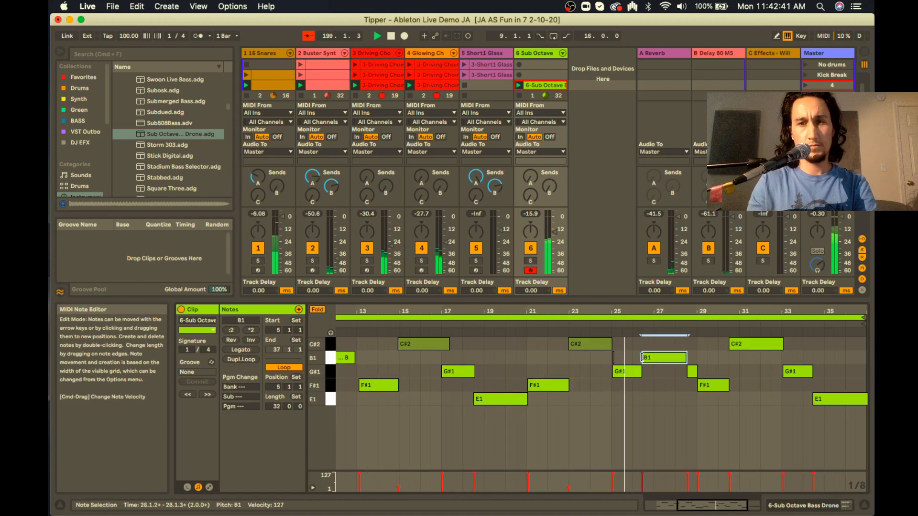
{"action": "mouse_move", "coordinate": [642, 358]}
{"action": "left_mouse_down"}
{"action": "mouse_move", "coordinate": [653, 364]}
{"action": "mouse_move", "coordinate": [642, 371]}
{"action": "mouse_move", "coordinate": [653, 371]}
{"action": "left_mouse_up"}
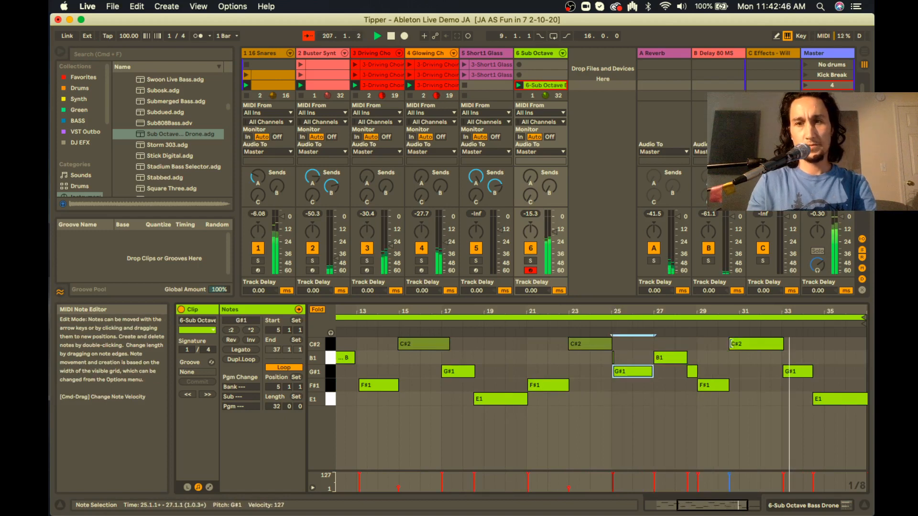
- Lengthen the F#1 at bar 29 to bar 31 and the G#1 at bar 33 to bar 35, trimming the following C#2 and E1 starts to match
{"action": "left_click_drag", "start_coordinate": [730, 344], "coordinate": [741, 344]}
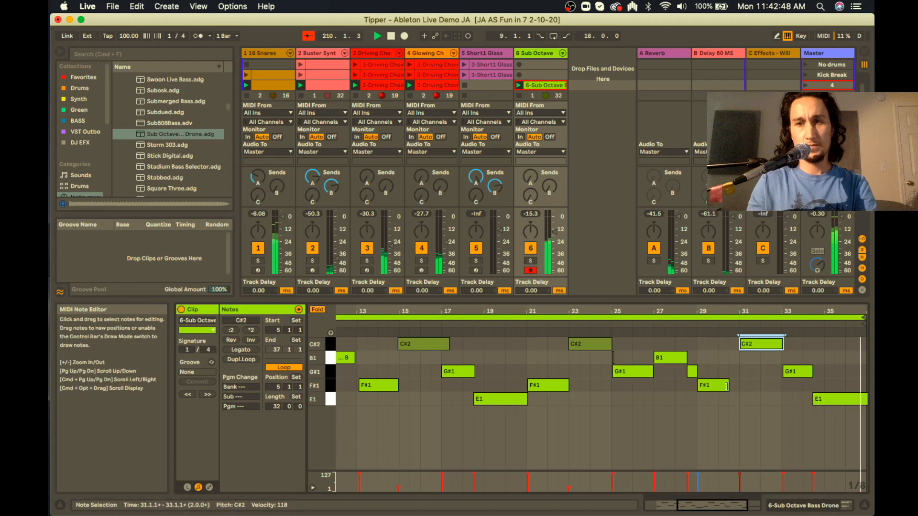
{"action": "left_click", "coordinate": [726, 385]}
{"action": "left_click_drag", "start_coordinate": [728, 385], "coordinate": [739, 384]}
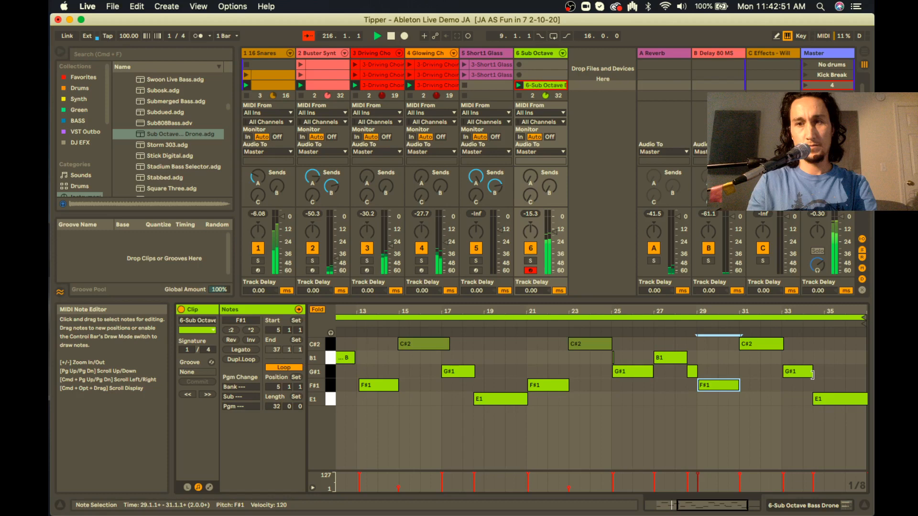
{"action": "left_click_drag", "start_coordinate": [812, 374], "coordinate": [824, 398]}
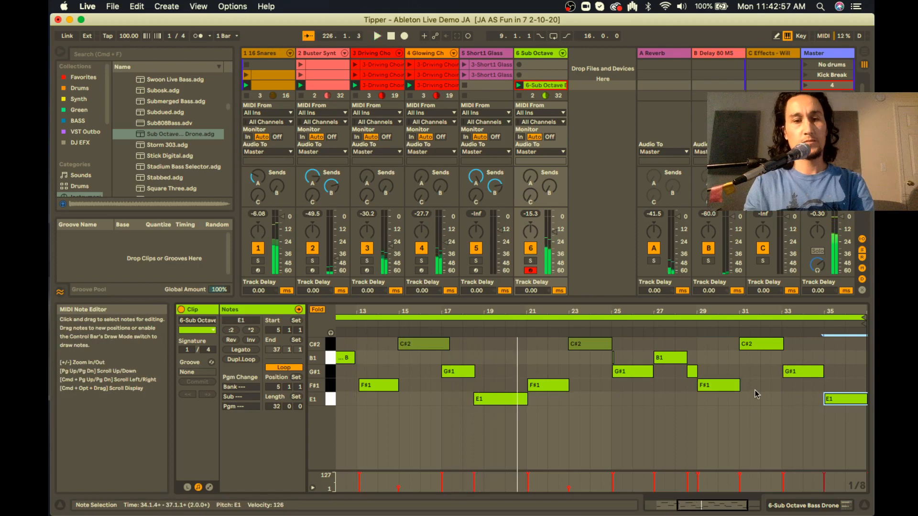
- Switch to Spotify, play a passage of No Dice as the reference, pause it, and return to Ableton Live
{"action": "key", "text": "super+Tab"}
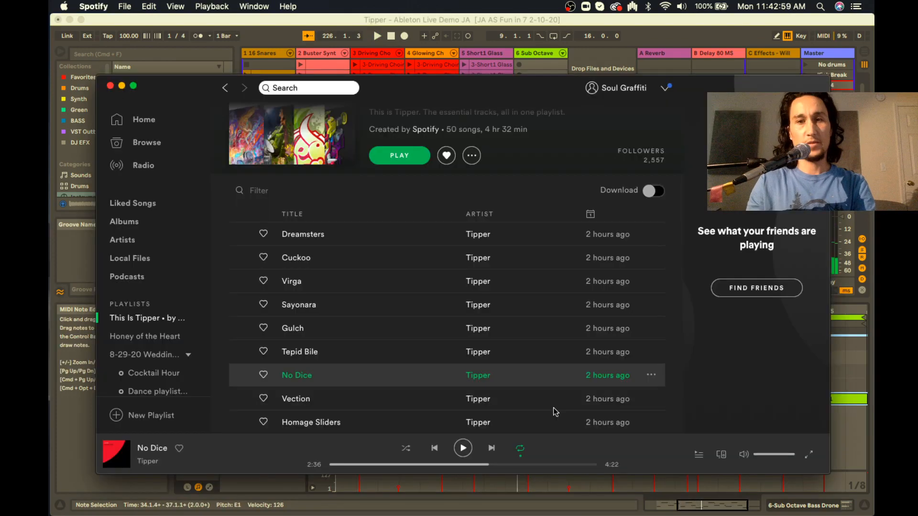
{"action": "left_click", "coordinate": [462, 449]}
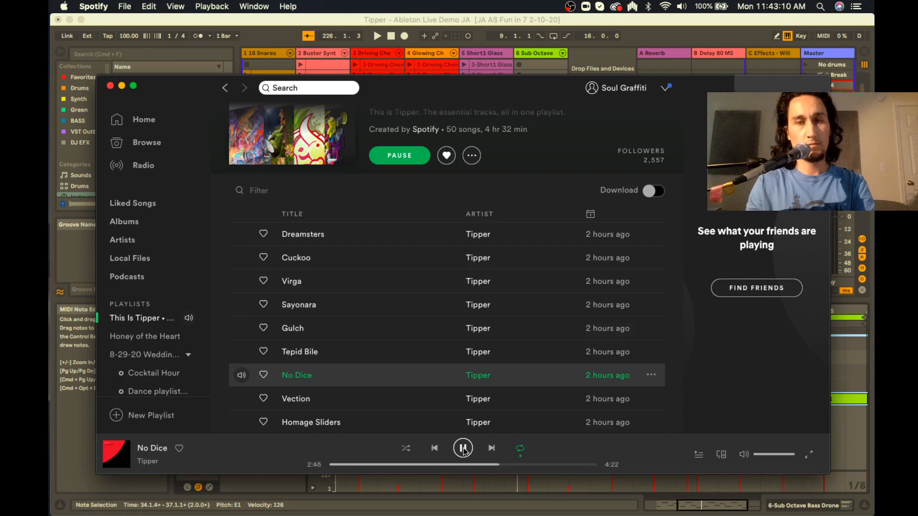
{"action": "left_click", "coordinate": [463, 449]}
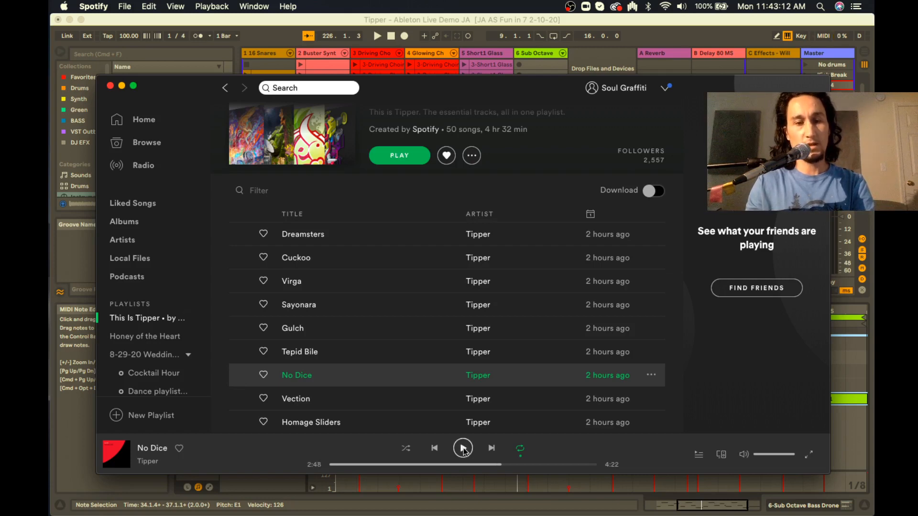
{"action": "key", "text": "super+Tab"}
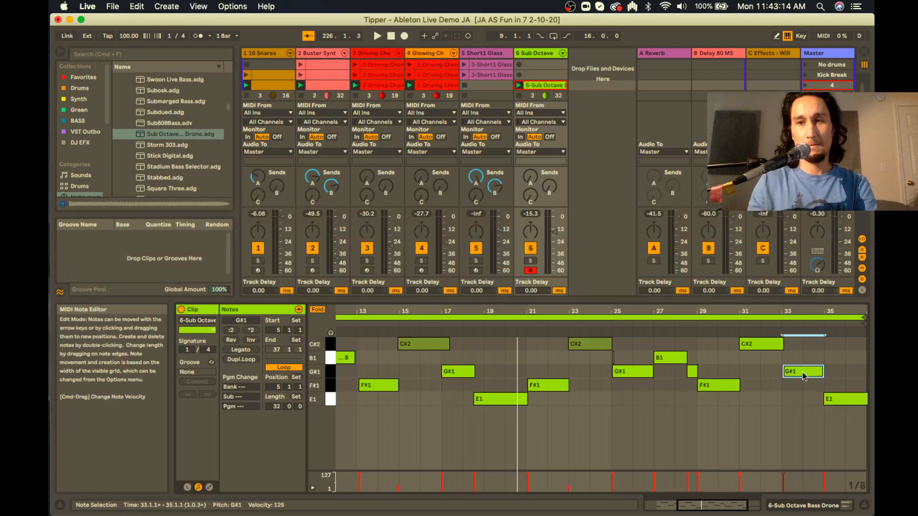
- Audition the end of the Sub Octave bass line and lower the G#1 note at bar 33 to E1
{"action": "left_click", "coordinate": [813, 371]}
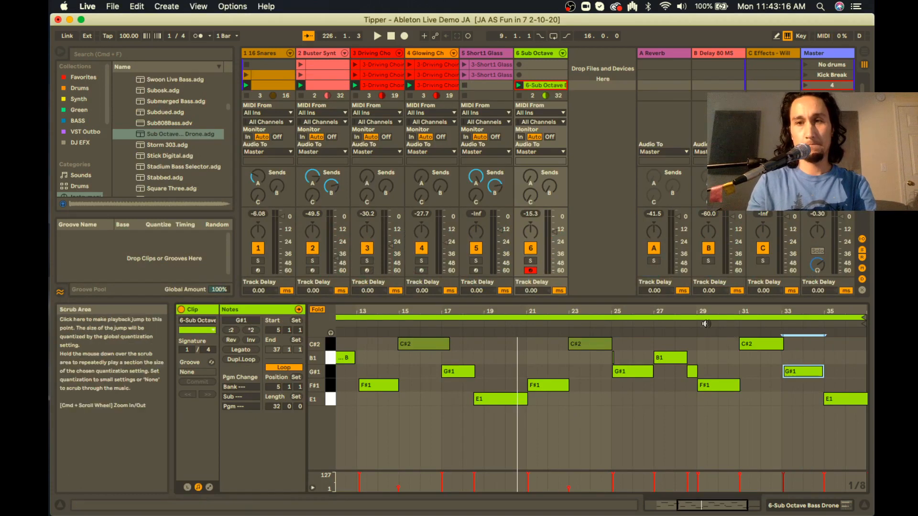
{"action": "key", "text": "space"}
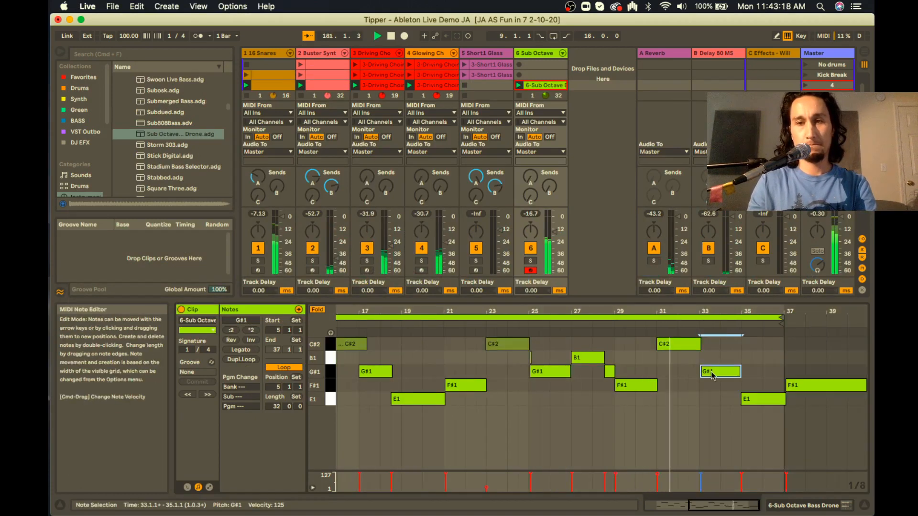
{"action": "key", "text": "space"}
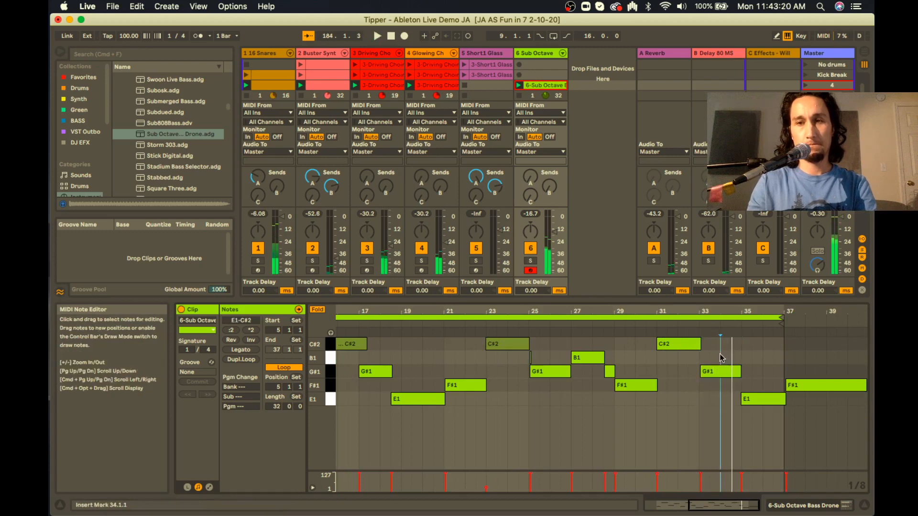
{"action": "key", "text": "Down"}
{"action": "key", "text": "Down"}
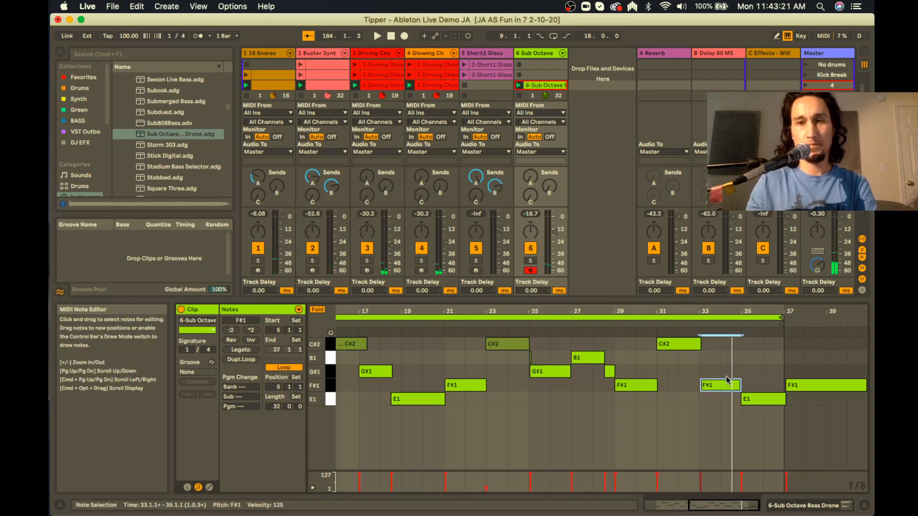
{"action": "left_click", "coordinate": [659, 326]}
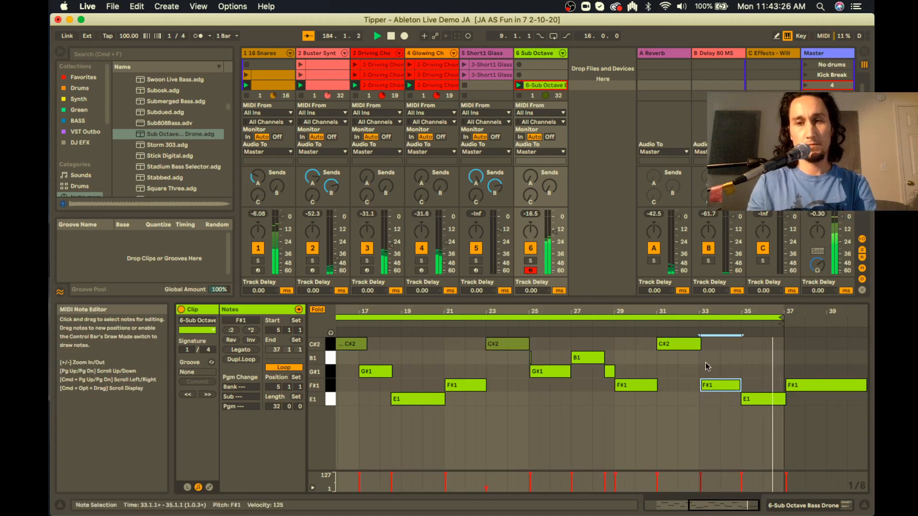
{"action": "key", "text": "space"}
{"action": "left_click_drag", "start_coordinate": [716, 365], "coordinate": [722, 388]}
{"action": "key", "text": "Down"}
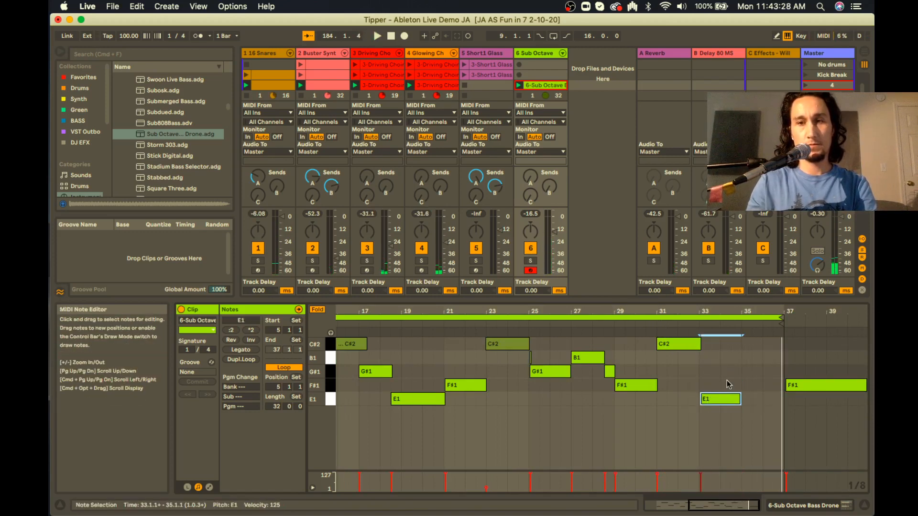
- Duplicate the bar 33 E1 note to bar 35, show all note rows, and lower the copy to D#1
{"action": "key", "text": "super+z"}
{"action": "key", "text": "super+d"}
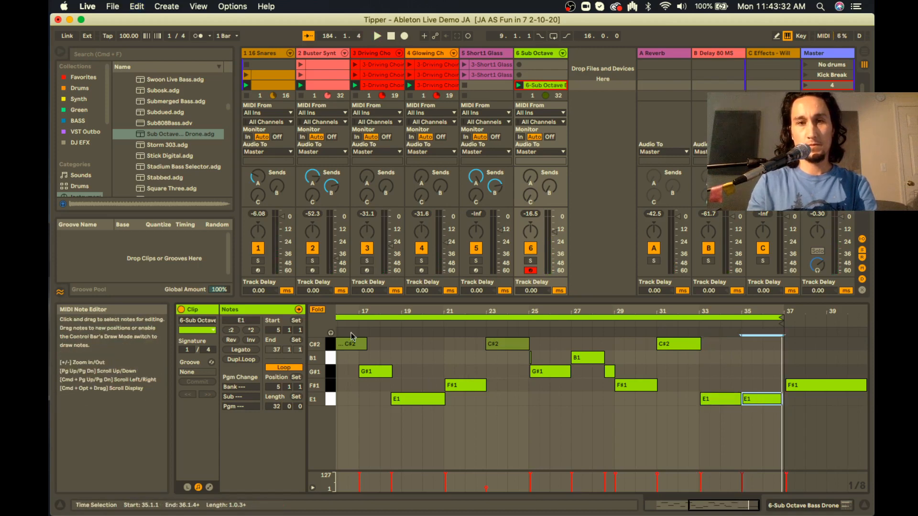
{"action": "left_click", "coordinate": [316, 311]}
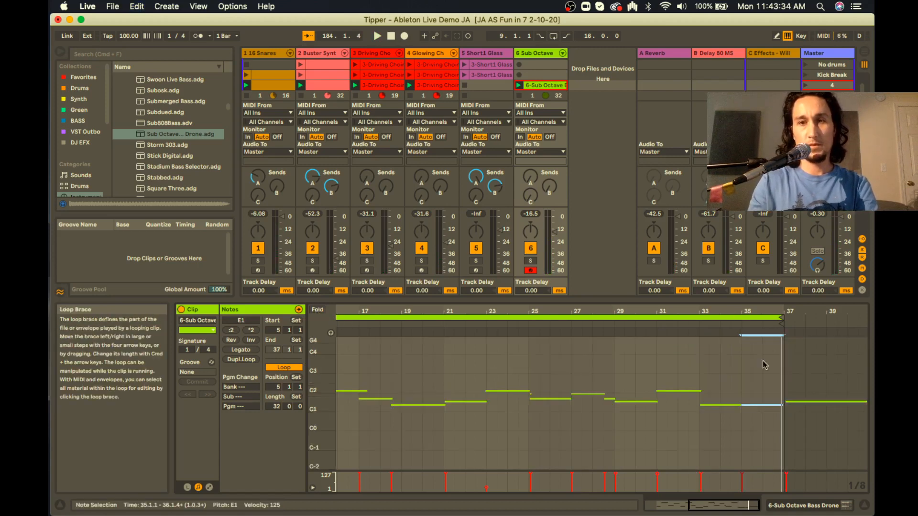
{"action": "key", "text": "Down"}
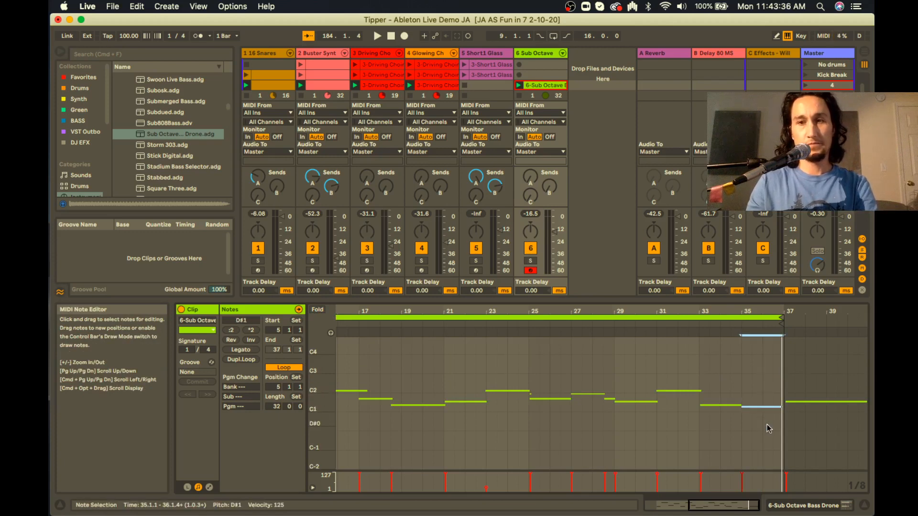
- Audition the clip, trim the first C#2 note to start at bar 7, and extend the opening F#1 to meet it
{"action": "left_click", "coordinate": [699, 325]}
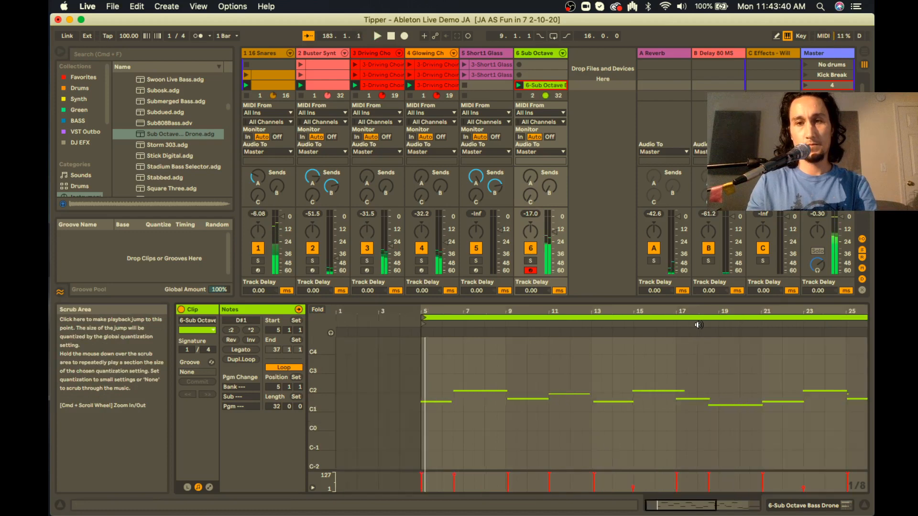
{"action": "key", "text": "space"}
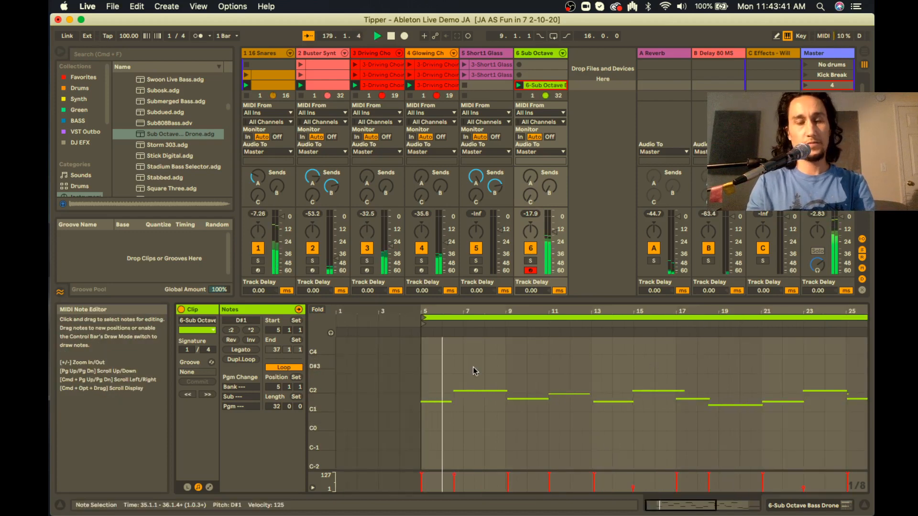
{"action": "left_click", "coordinate": [456, 391]}
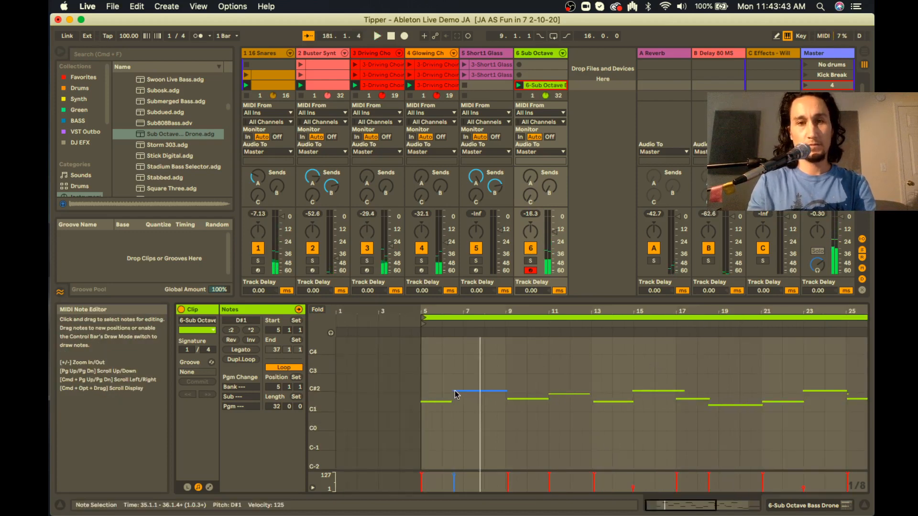
{"action": "left_click_drag", "start_coordinate": [454, 391], "coordinate": [464, 392]}
{"action": "left_click", "coordinate": [454, 402]}
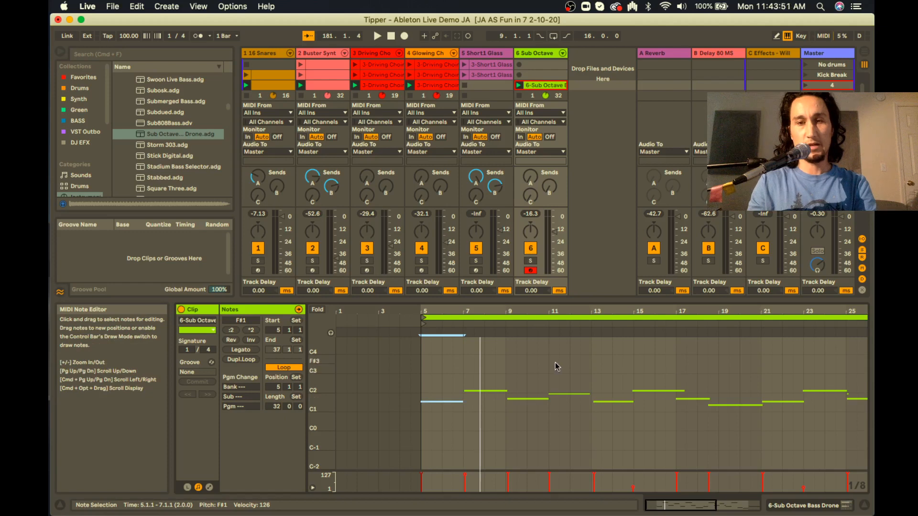
- Play the bass line from bar 5, lower the G#1 note at bar 17 to G1, and fold away unused note rows
{"action": "left_click", "coordinate": [423, 364]}
{"action": "key", "text": "space"}
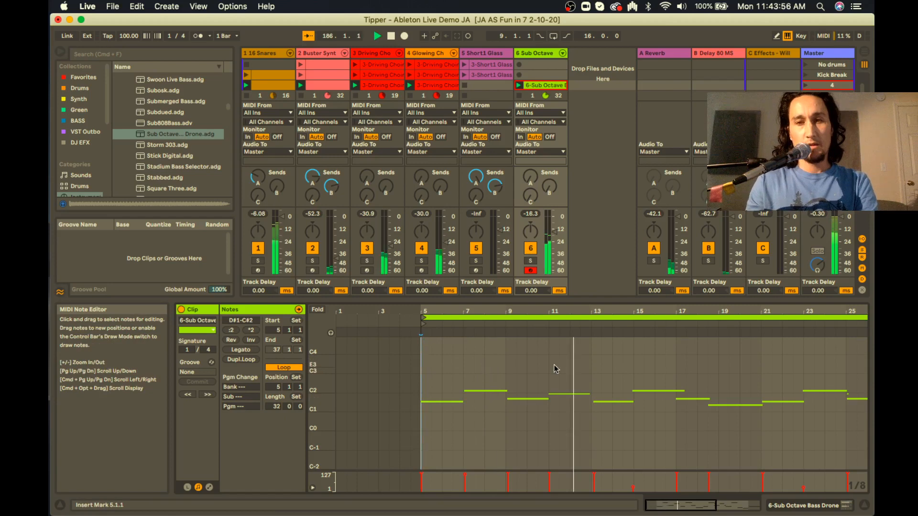
{"action": "scroll", "coordinate": [622, 372], "scroll_direction": "right", "scroll_amount": 2}
{"action": "left_click", "coordinate": [671, 398]}
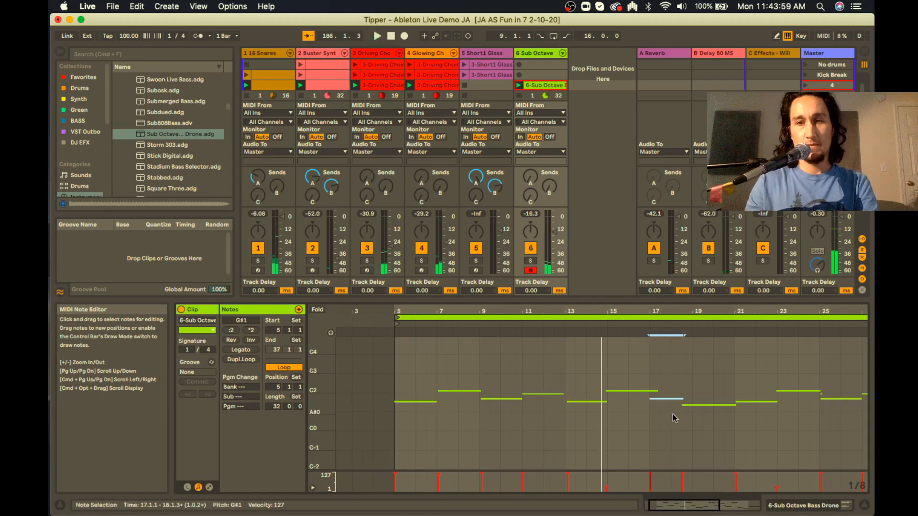
{"action": "key", "text": "Down"}
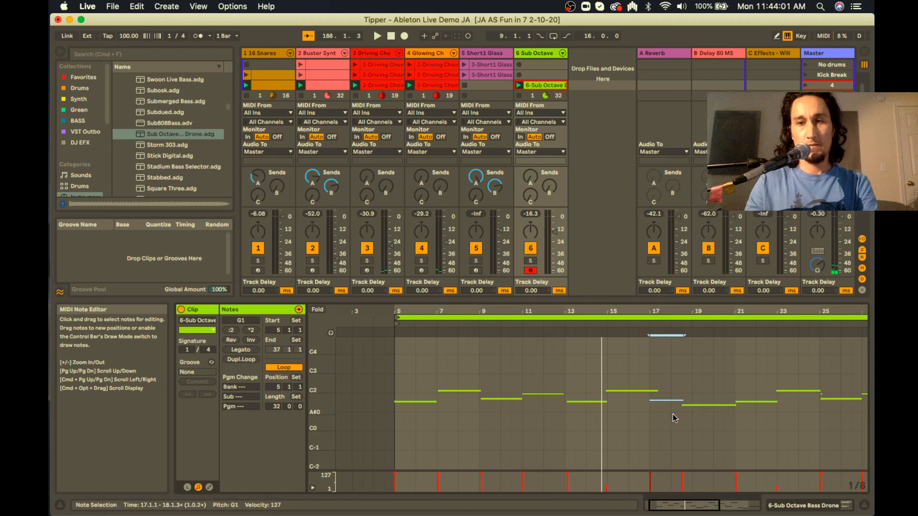
{"action": "left_click", "coordinate": [316, 310]}
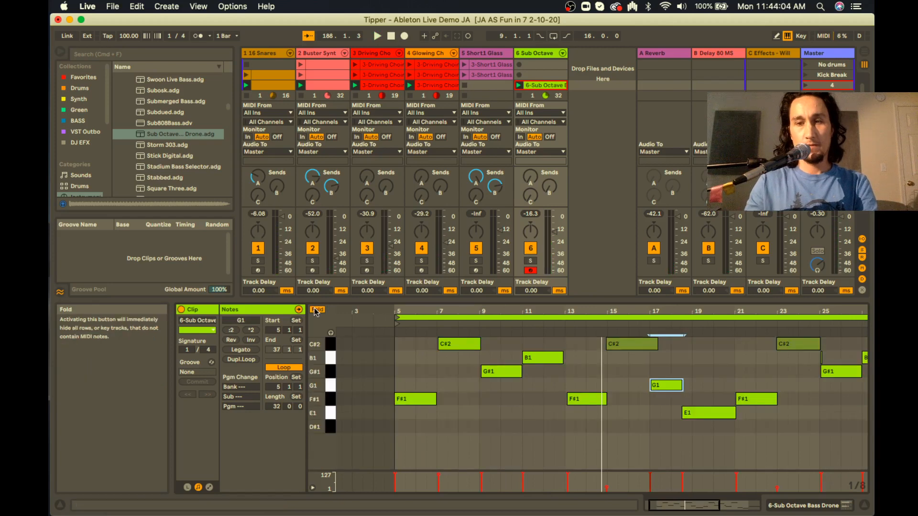
- During playback, lower the bar 17 note to E1 and the following E1 to D#1, with the D#1 starting at bar 19
{"action": "key", "text": "space"}
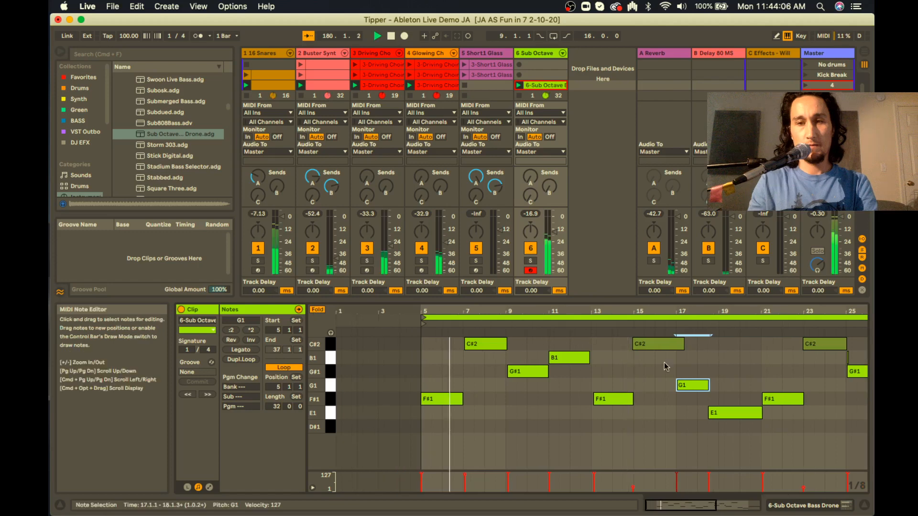
{"action": "key", "text": "Down"}
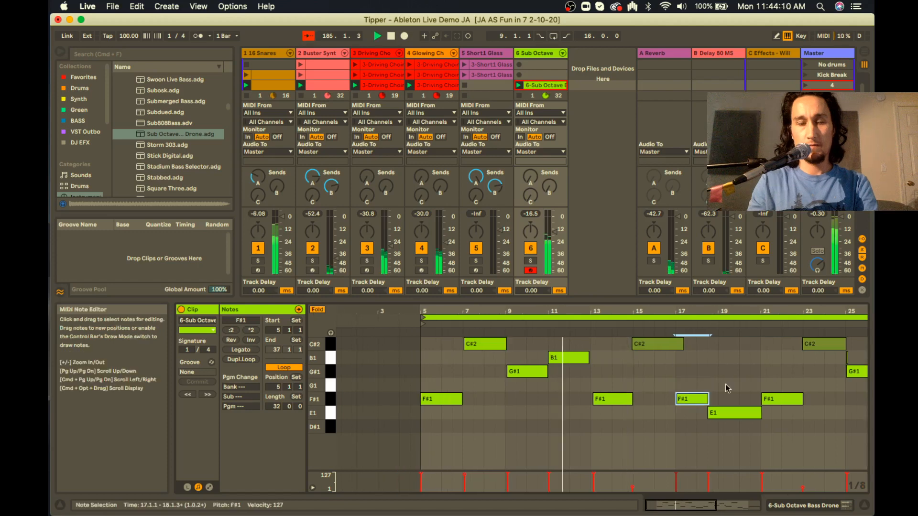
{"action": "left_click_drag", "start_coordinate": [736, 413], "coordinate": [740, 427]}
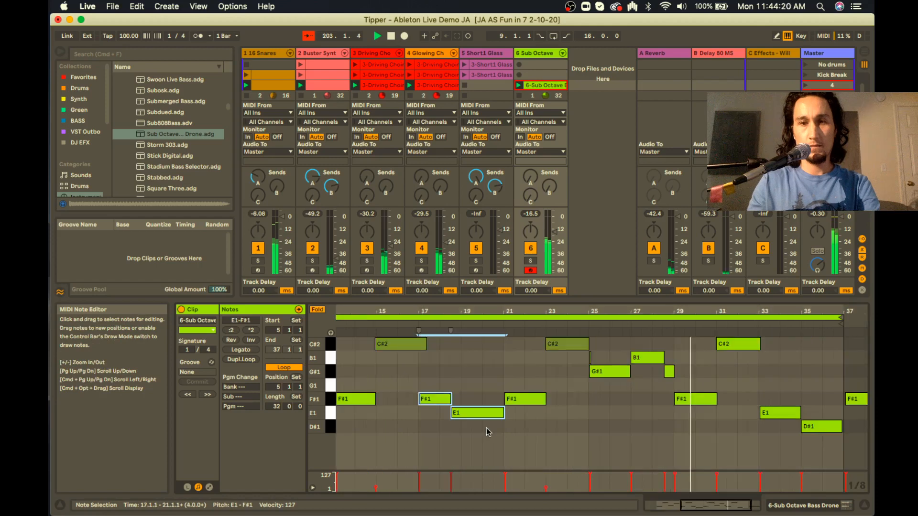
{"action": "key", "text": "Down"}
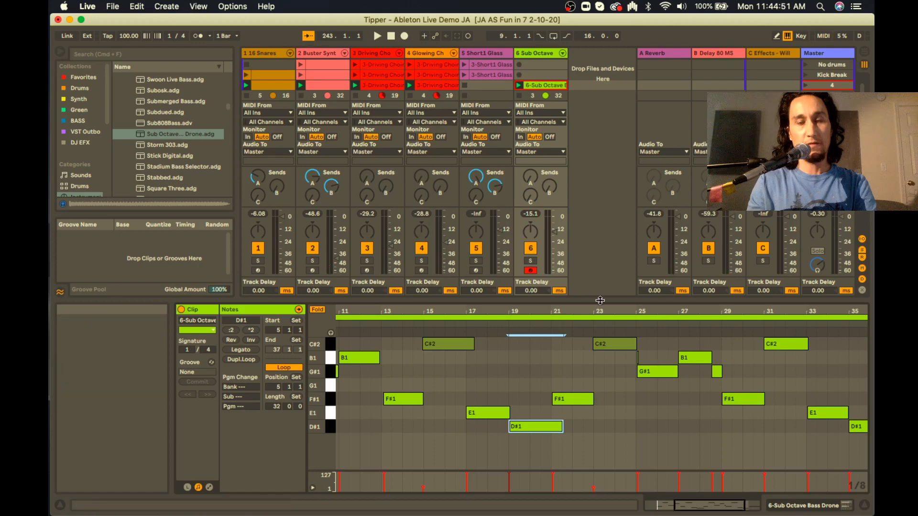
- Enlarge the session area to reveal more clip slots and select the F#- V sustain scene
{"action": "left_click_drag", "start_coordinate": [599, 300], "coordinate": [600, 379]}
{"action": "left_click", "coordinate": [831, 64]}
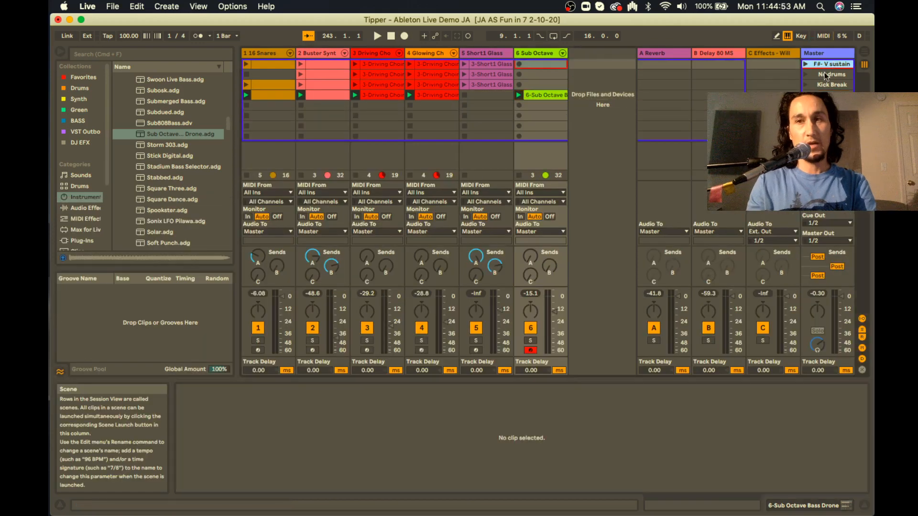